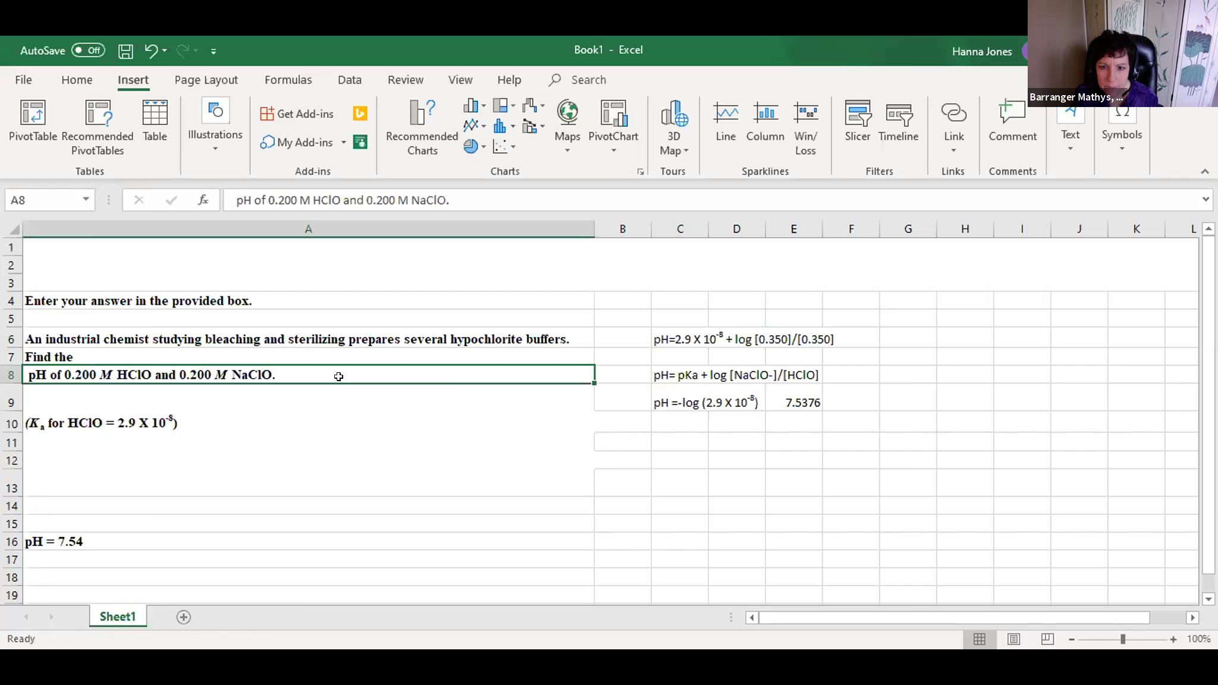
Change the first concentration in the log ratio of the pH equation in cell C6 to 0.200
{"action": "left_click", "coordinate": [793, 344]}
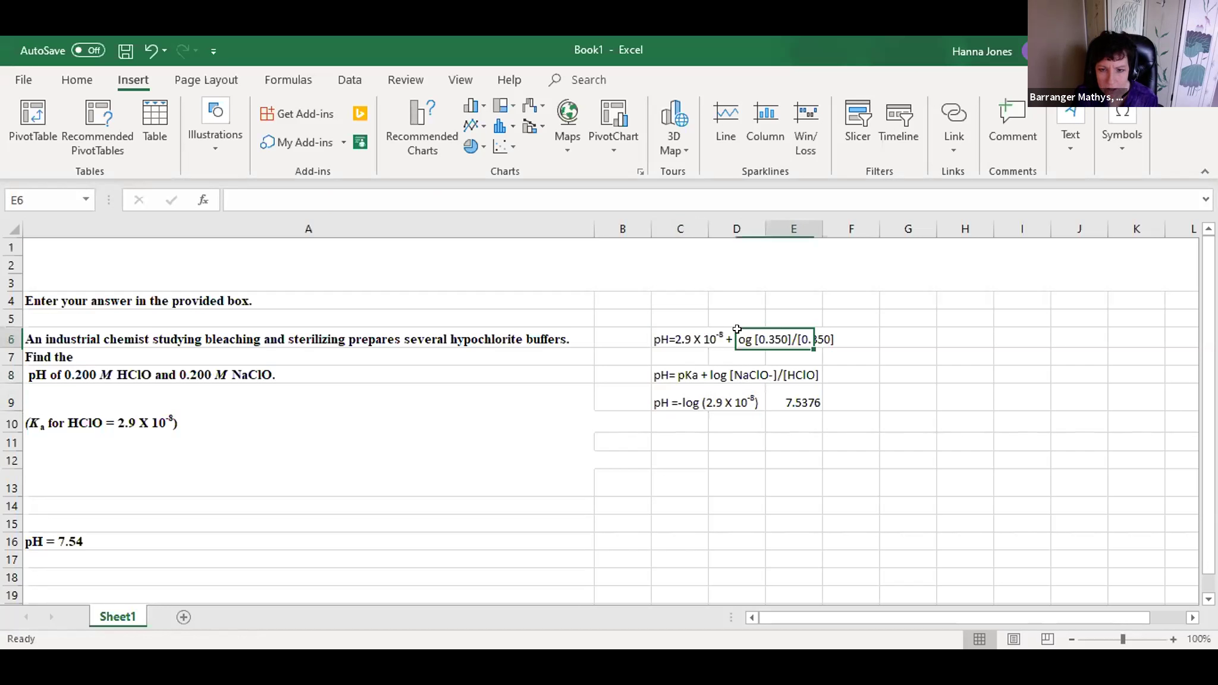
{"action": "key", "text": "Left"}
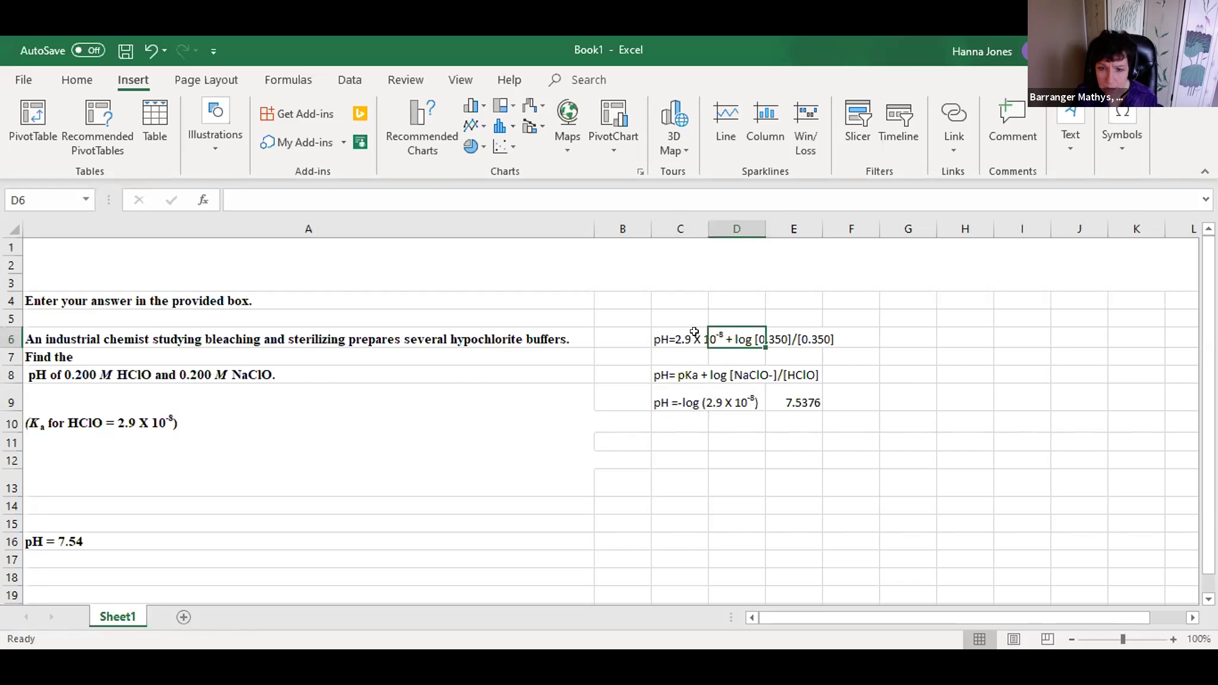
{"action": "left_click", "coordinate": [695, 332]}
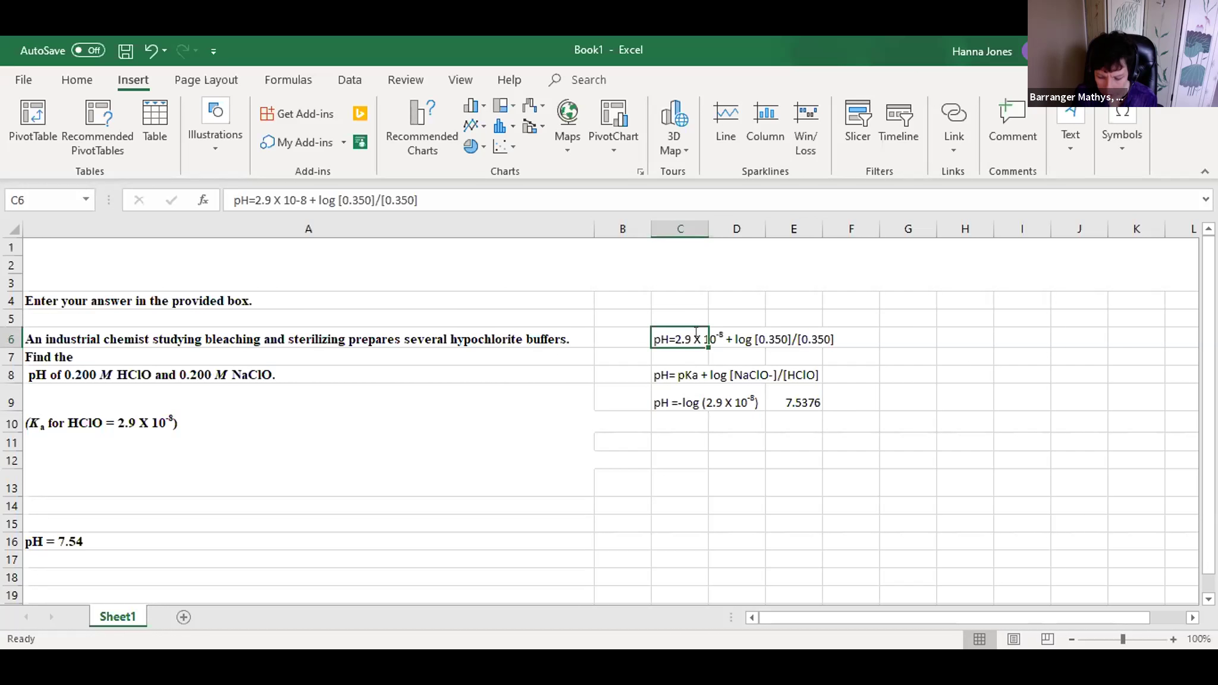
{"action": "left_click", "coordinate": [363, 196]}
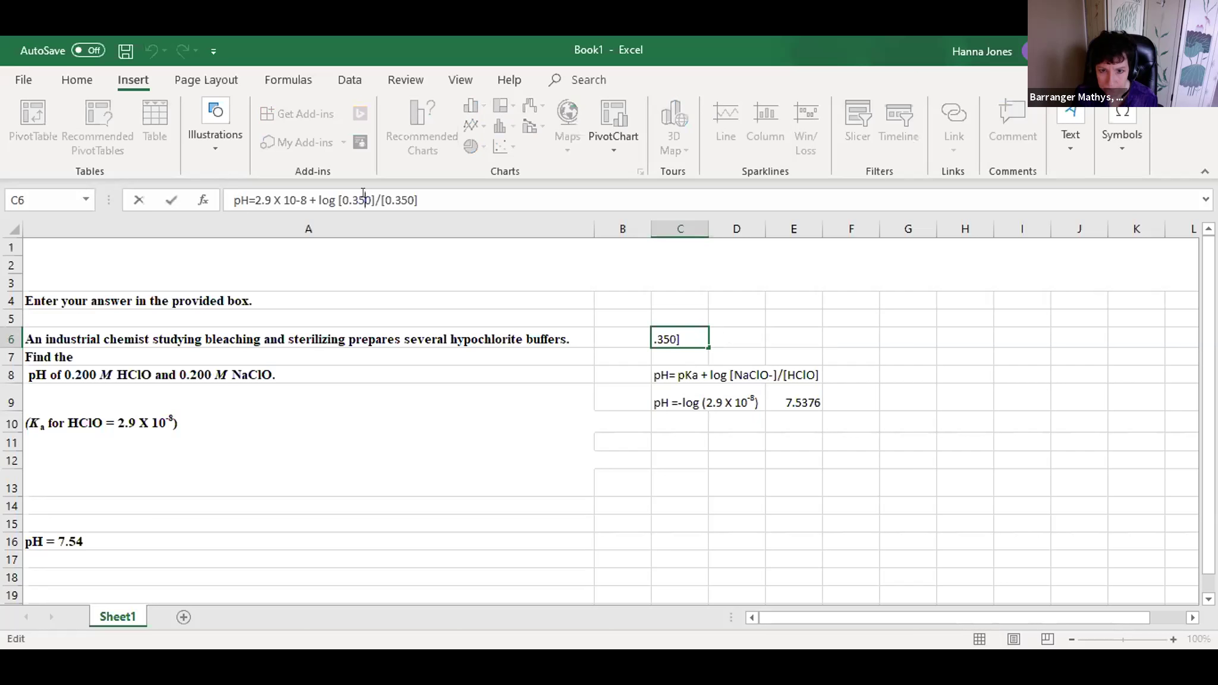
{"action": "key", "text": "BackSpace"}
{"action": "key", "text": "BackSpace"}
{"action": "type", "text": "2"}
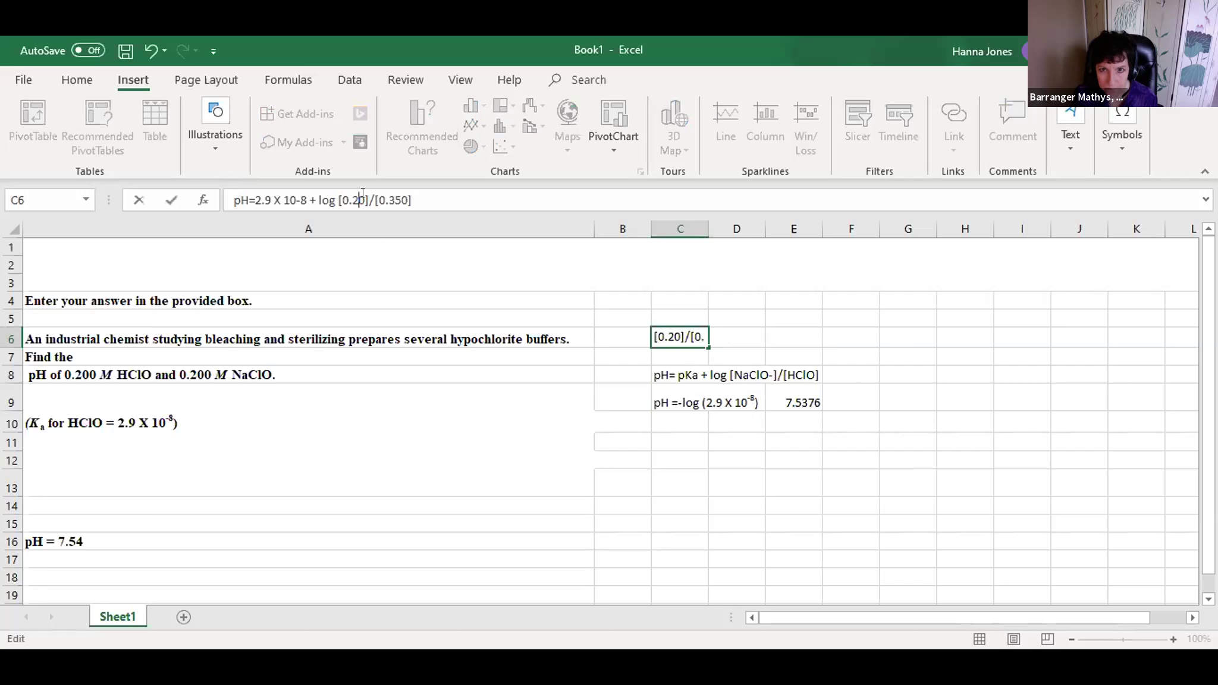
{"action": "type", "text": "00"}
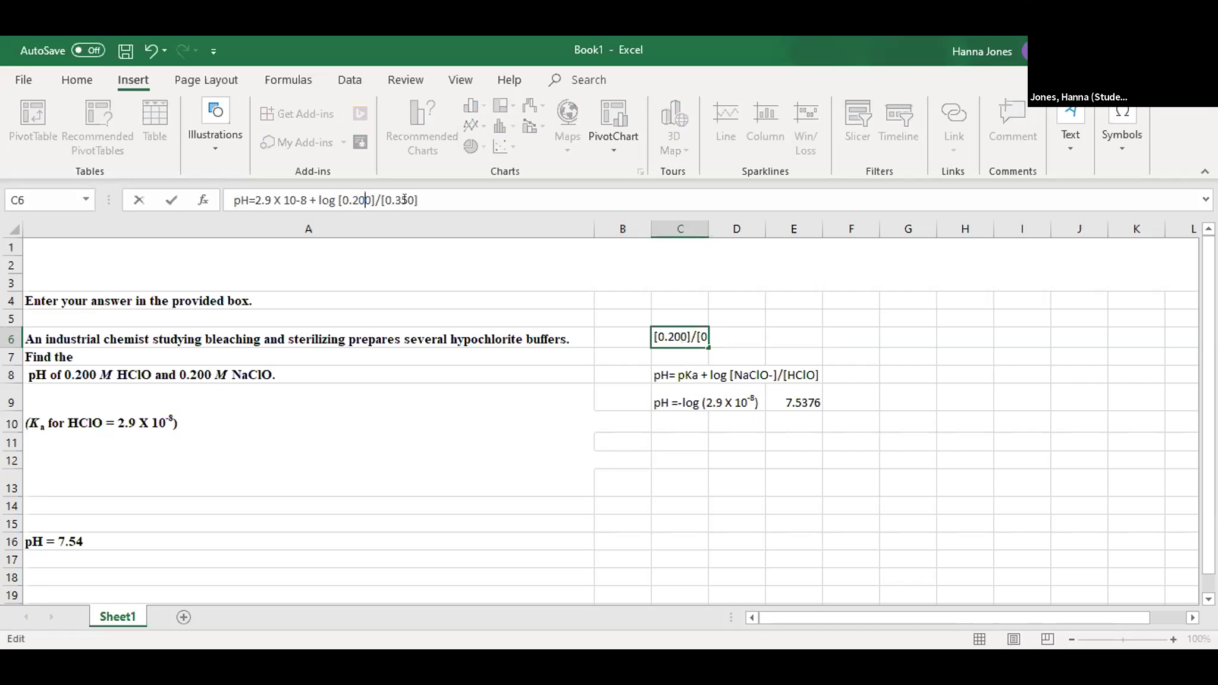
Change the second concentration in the C6 log ratio to 0.200 and commit the edited equation
{"action": "left_click", "coordinate": [405, 199]}
{"action": "key", "text": "BackSpace"}
{"action": "key", "text": "BackSpace"}
{"action": "type", "text": "2"}
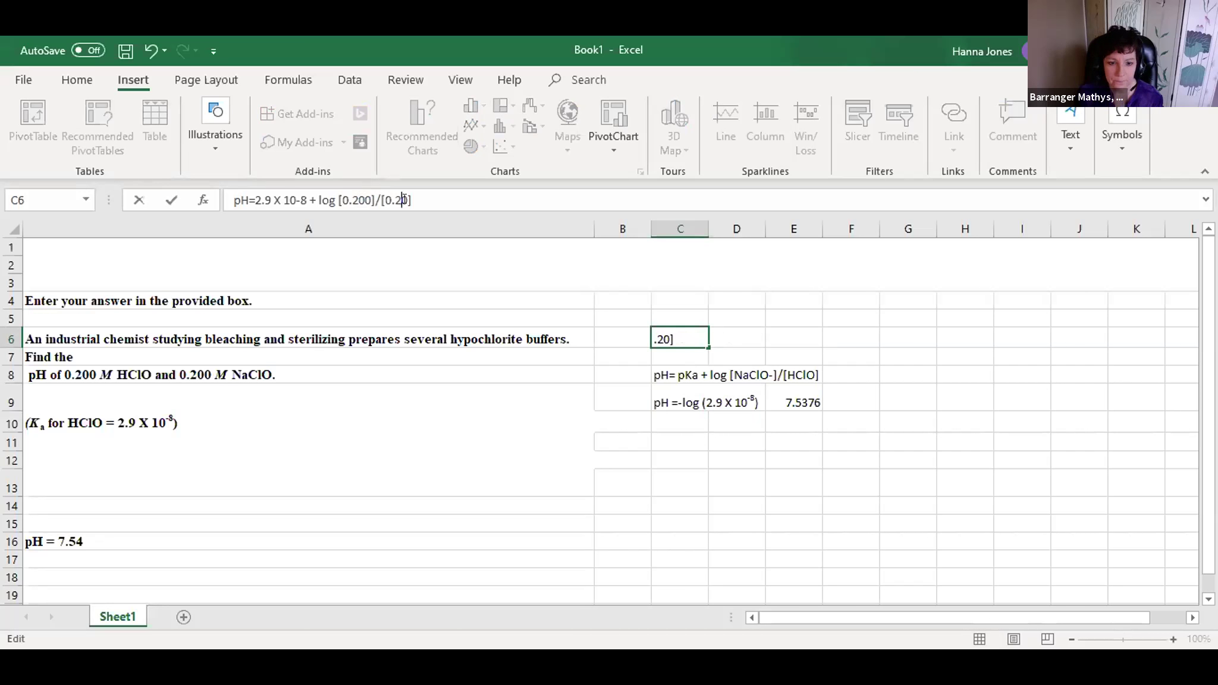
{"action": "type", "text": "0"}
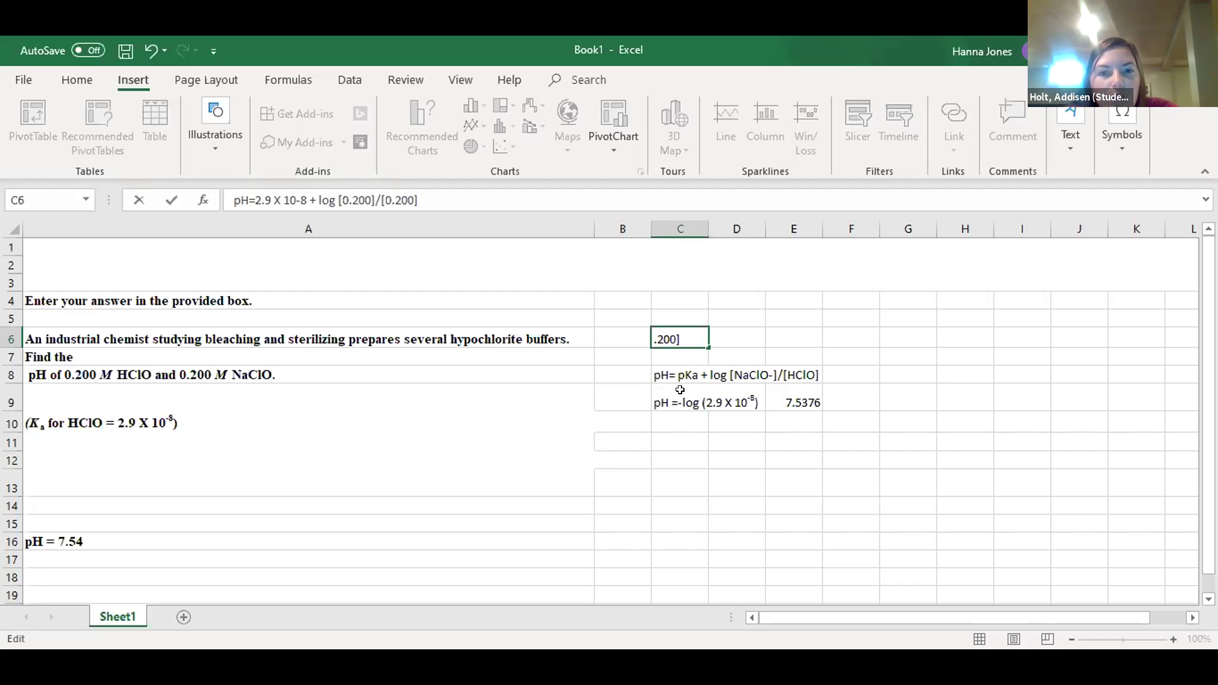
{"action": "left_click", "coordinate": [377, 463]}
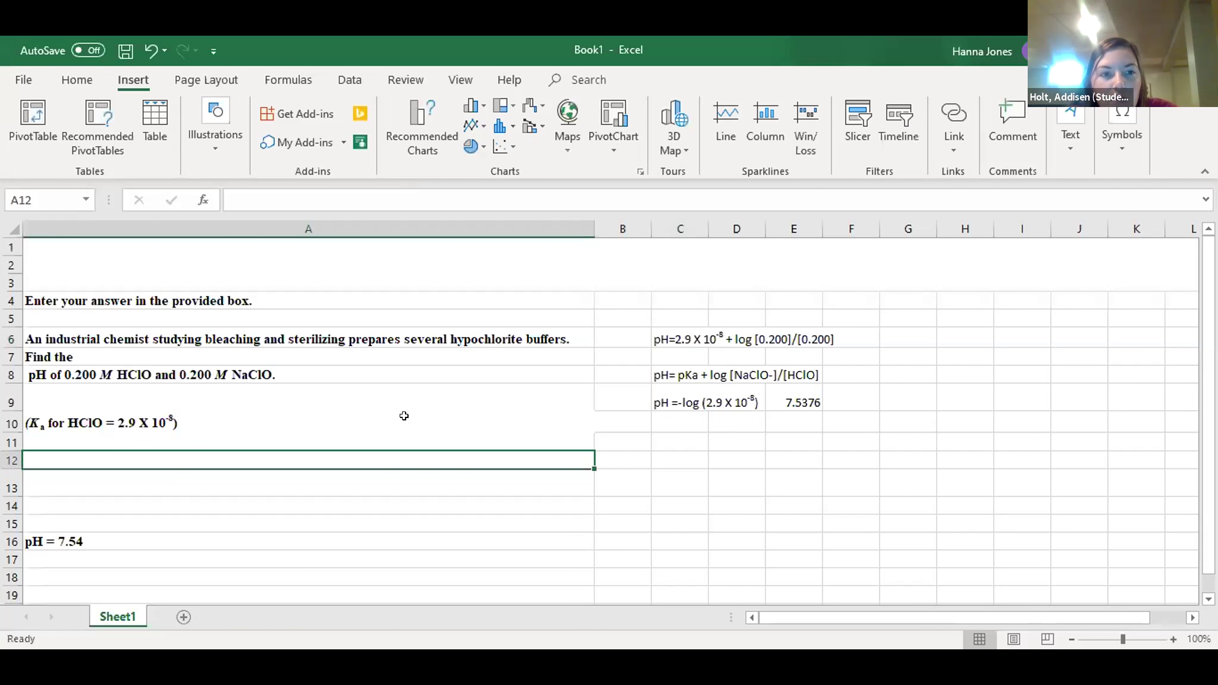
Try adding a minus sign in front of the log [0.200]/[0.200] term in cell C6
{"action": "key", "text": "Up"}
{"action": "key", "text": "Up"}
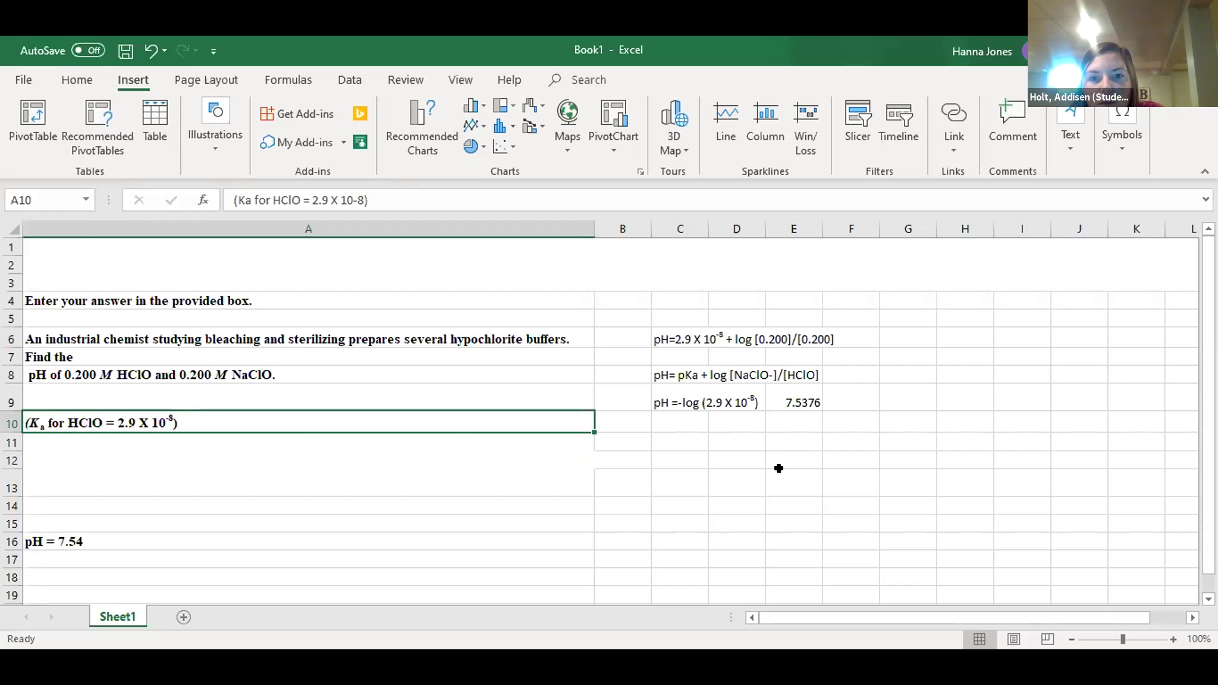
{"action": "left_click", "coordinate": [679, 337]}
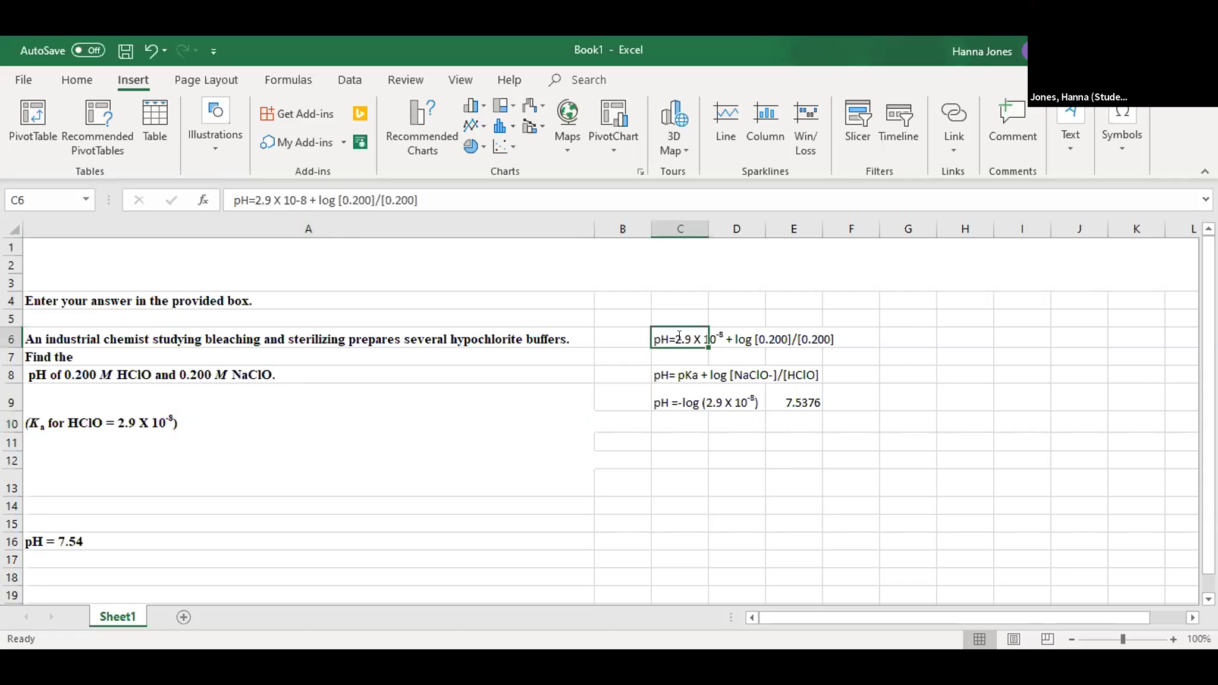
{"action": "left_click", "coordinate": [311, 193]}
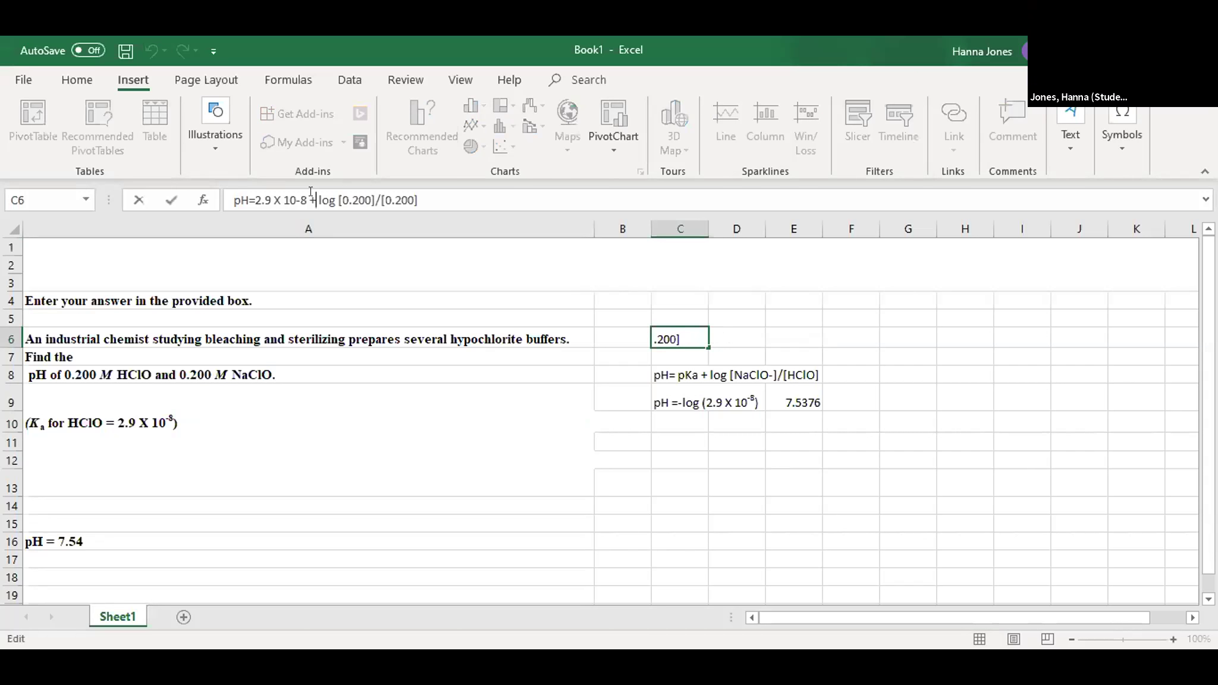
{"action": "type", "text": "-"}
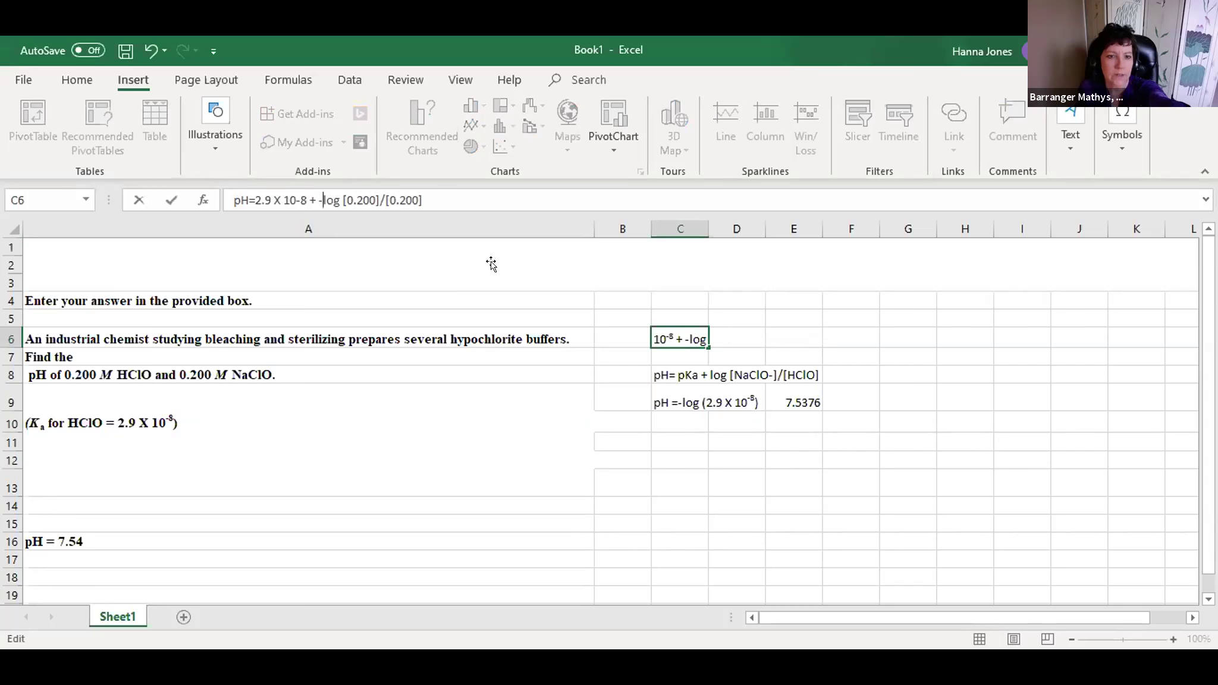
{"action": "left_click", "coordinate": [704, 393]}
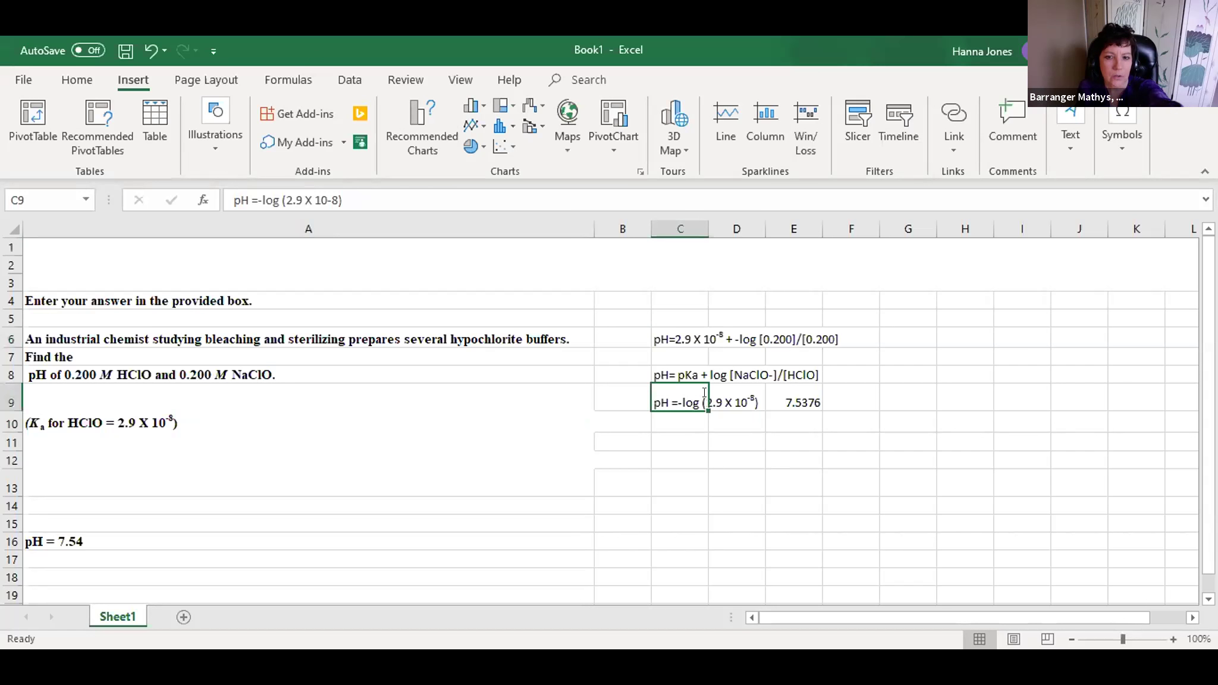
Remove the minus sign in front of the log [0.200]/[0.200] term in cell C6
{"action": "key", "text": "Up"}
{"action": "key", "text": "Up"}
{"action": "key", "text": "Up"}
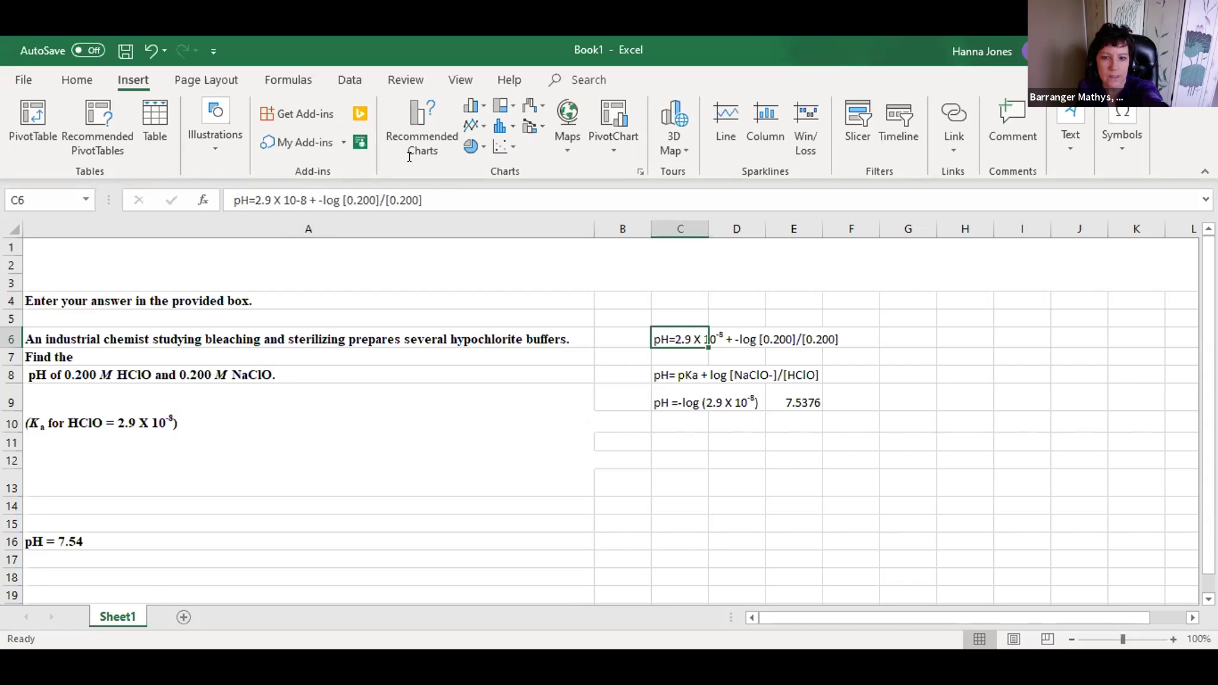
{"action": "left_click", "coordinate": [318, 198]}
{"action": "key", "text": "Delete"}
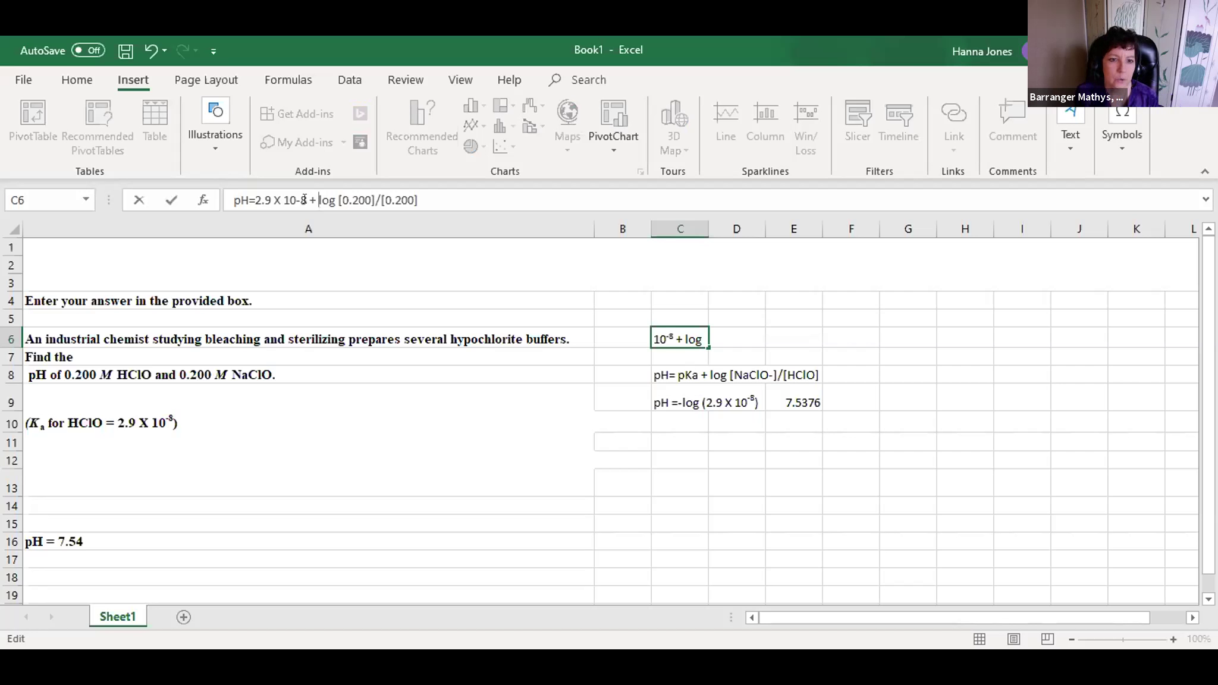
Rewrite the Ka term of the C6 equation as -log(2.9 X 10-8) and commit the cell
{"action": "left_click", "coordinate": [250, 193]}
{"action": "type", "text": "-"}
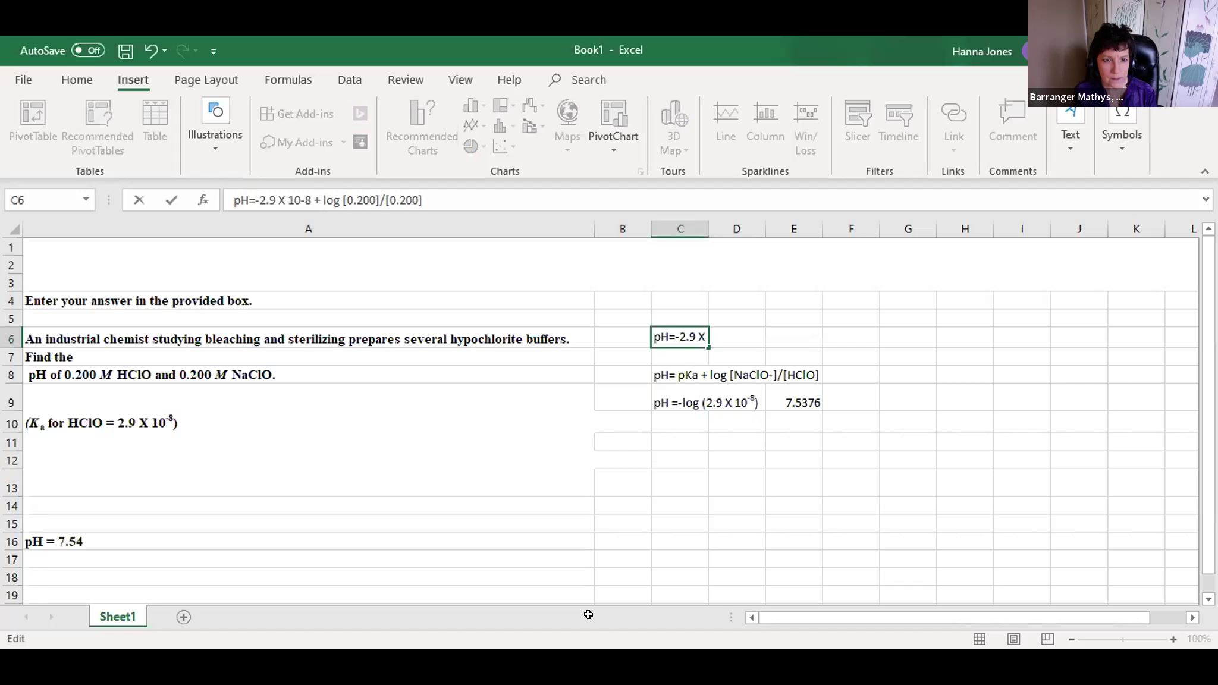
{"action": "type", "text": "log("}
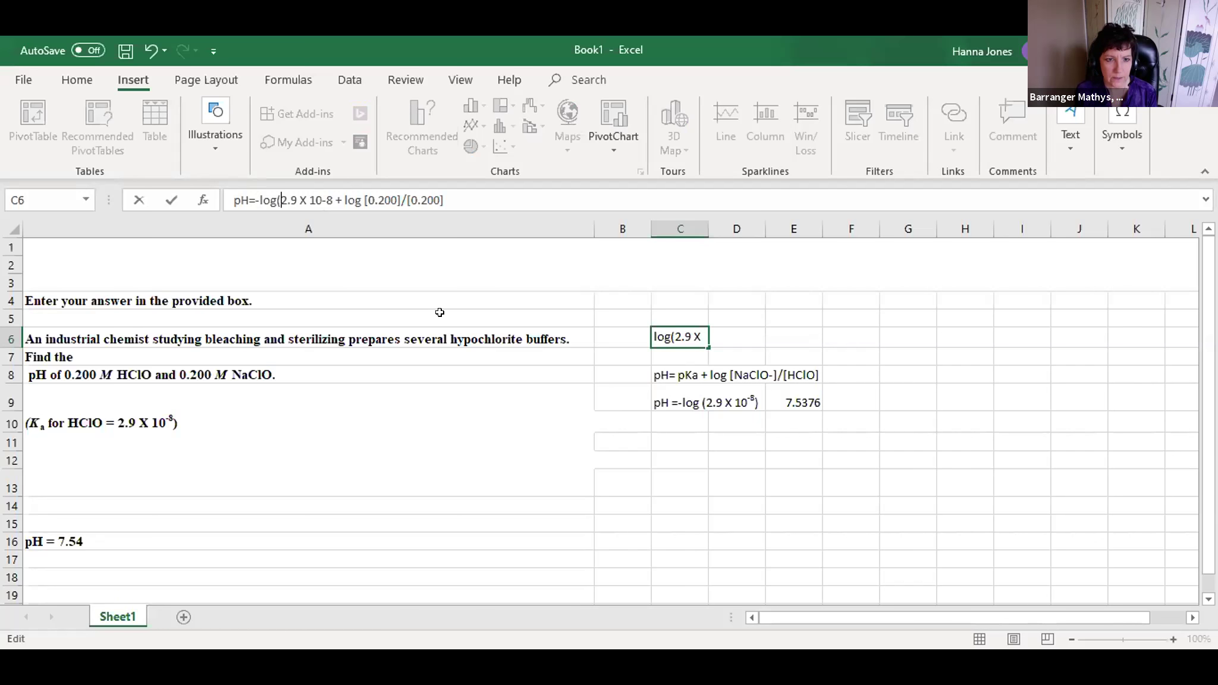
{"action": "key", "text": "Right"}
{"action": "key", "text": "Right"}
{"action": "key", "text": "Right"}
{"action": "key", "text": "Right"}
{"action": "key", "text": "Right"}
{"action": "key", "text": "Right"}
{"action": "key", "text": "Right"}
{"action": "key", "text": "Right"}
{"action": "key", "text": "Right"}
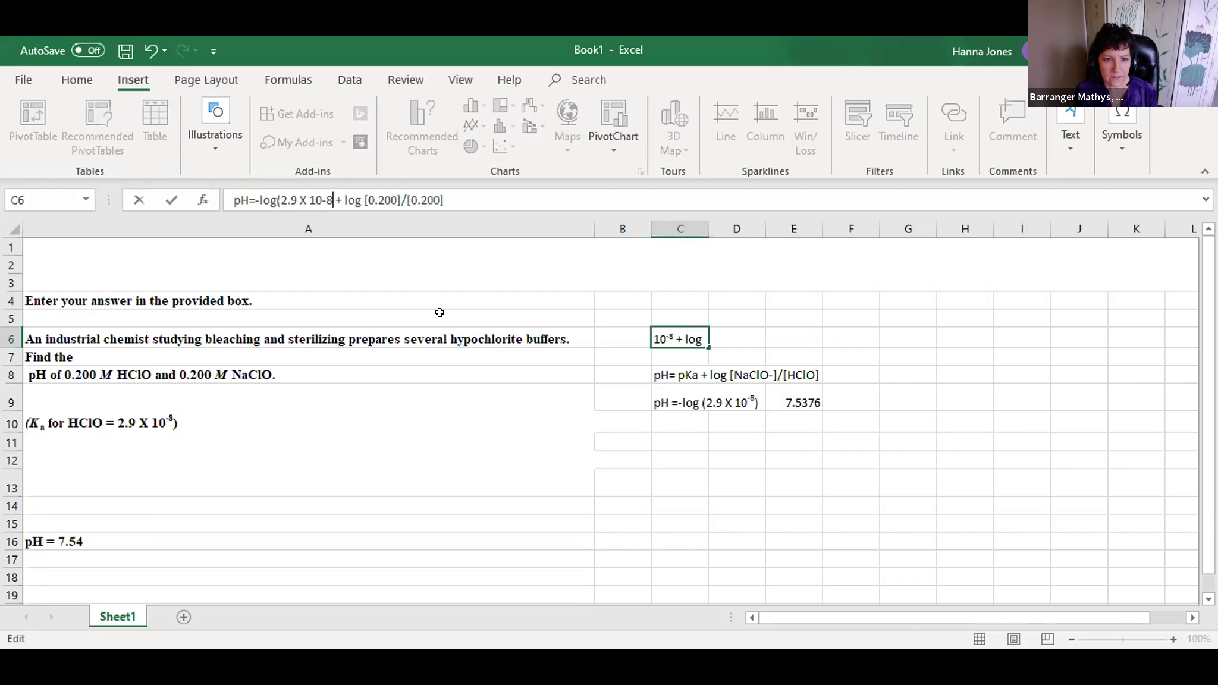
{"action": "type", "text": ")"}
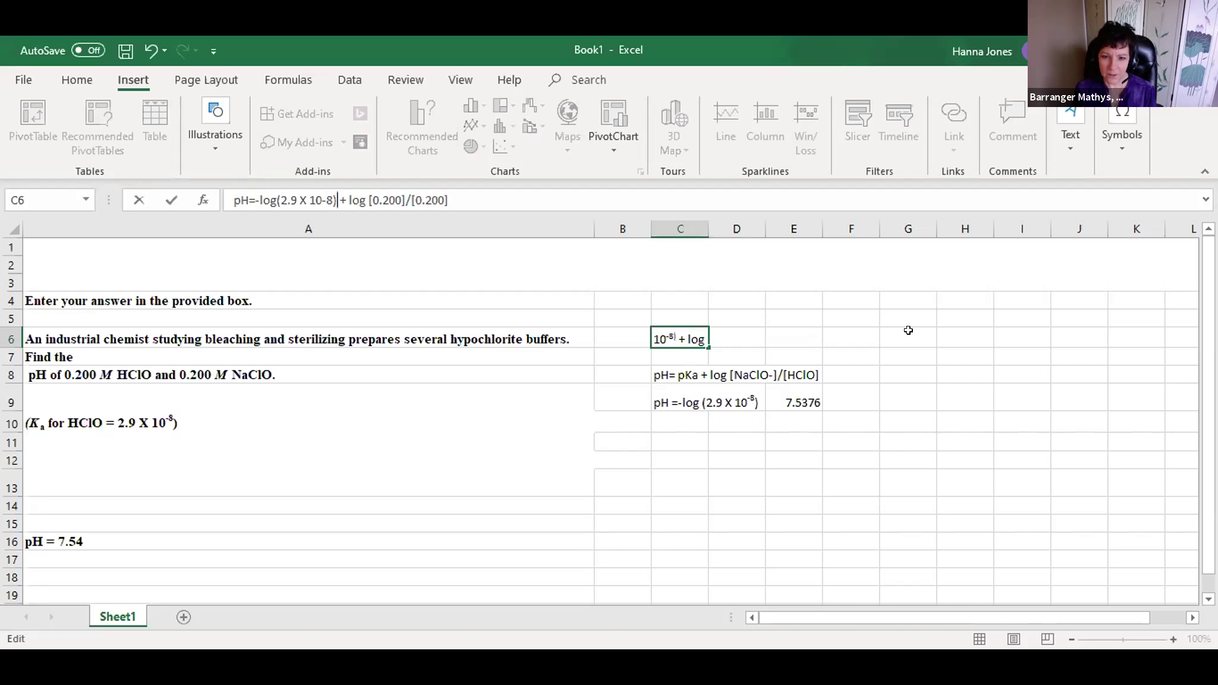
{"action": "left_click", "coordinate": [308, 442]}
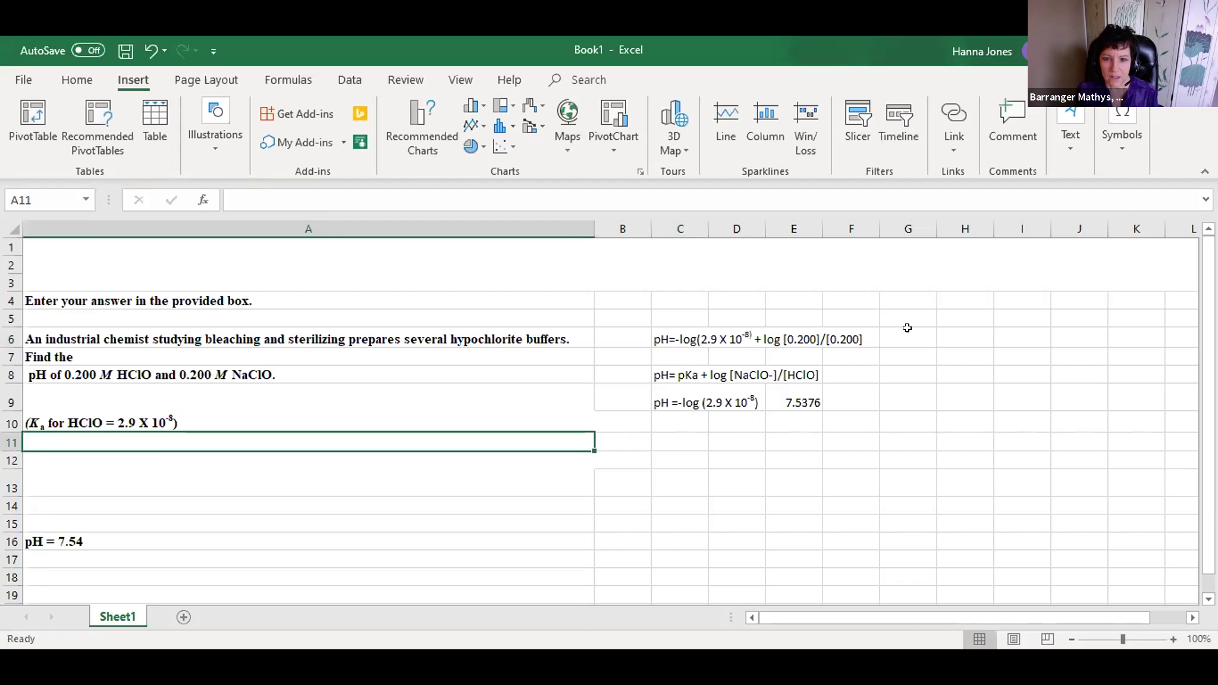
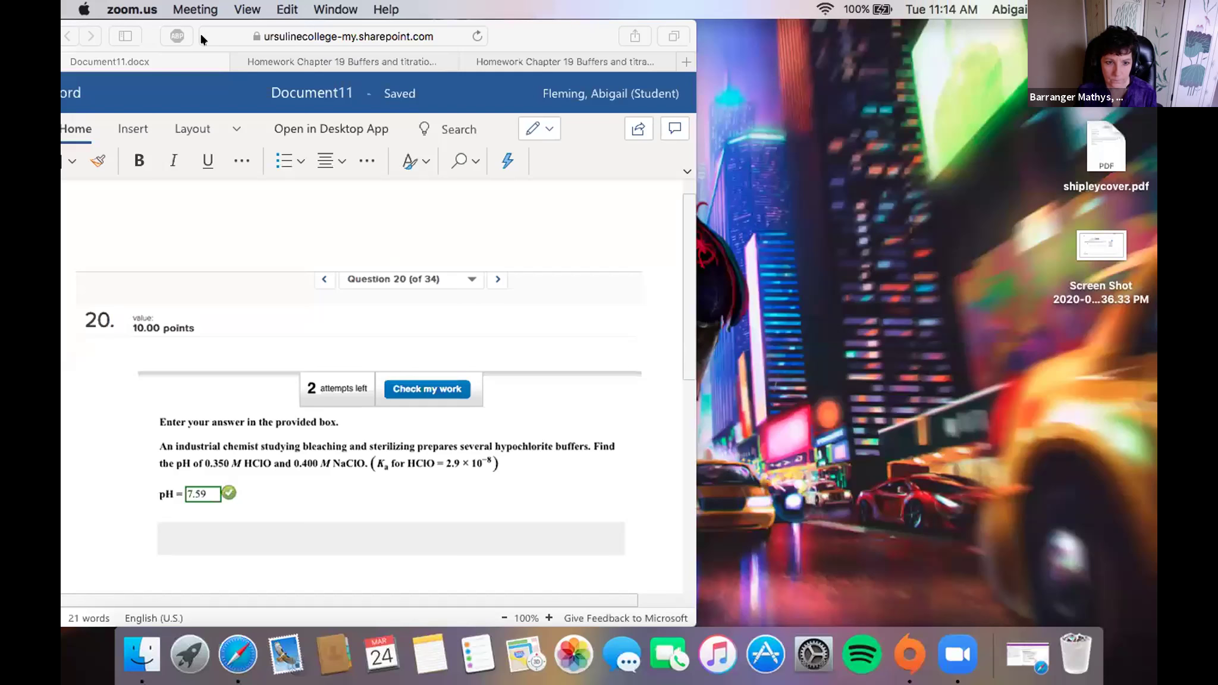
Widen the browser window with Document11 and read through the question 20 solution, from the pKa calculation to the final Henderson-Hasselbalch result
{"action": "left_click", "coordinate": [205, 37]}
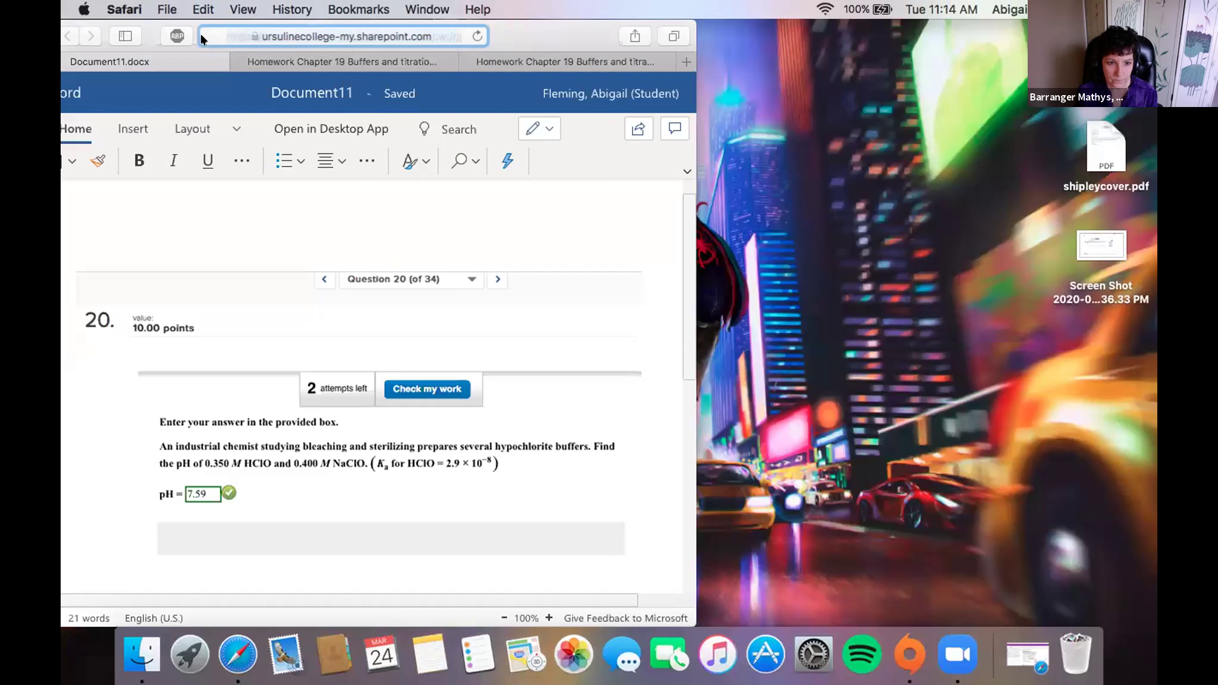
{"action": "left_click", "coordinate": [627, 241]}
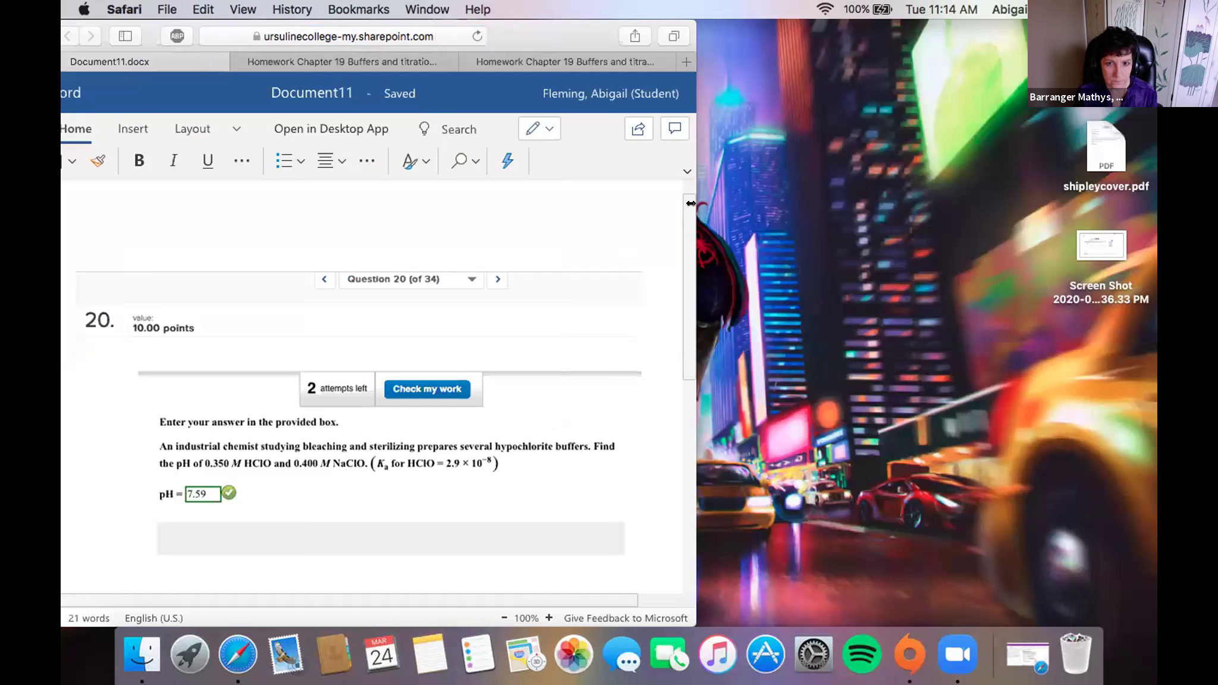
{"action": "left_click_drag", "start_coordinate": [992, 201], "coordinate": [1157, 201]}
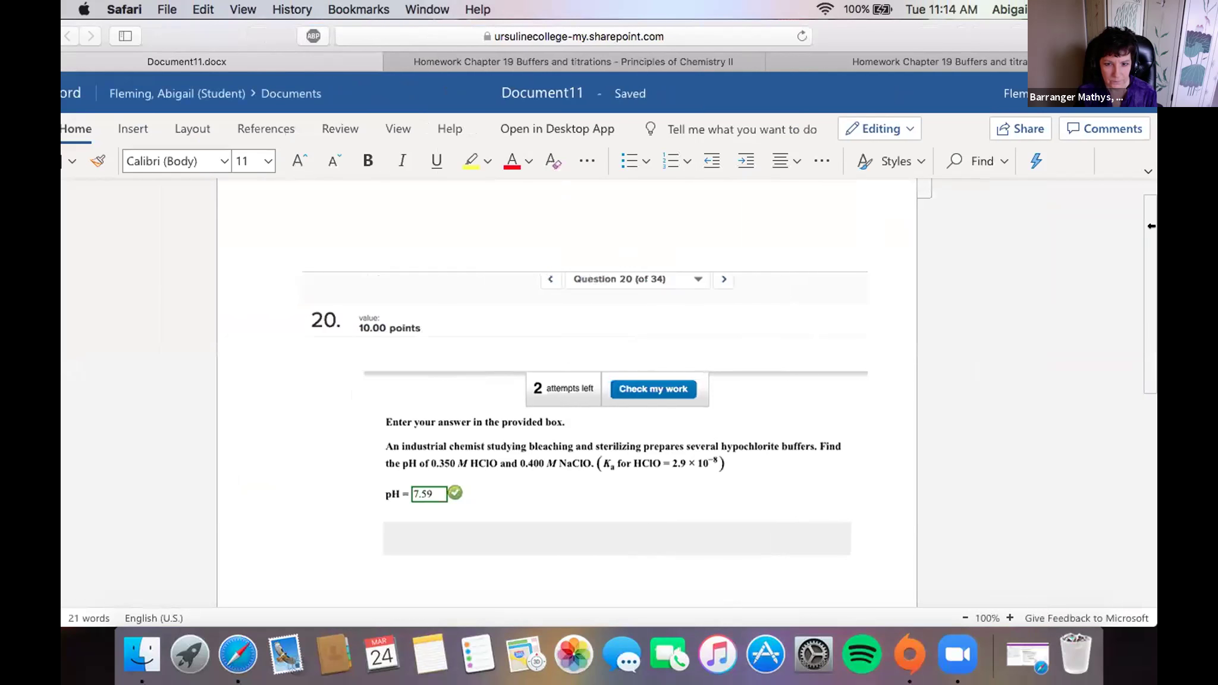
{"action": "scroll", "coordinate": [694, 353], "scroll_direction": "down", "scroll_amount": 5}
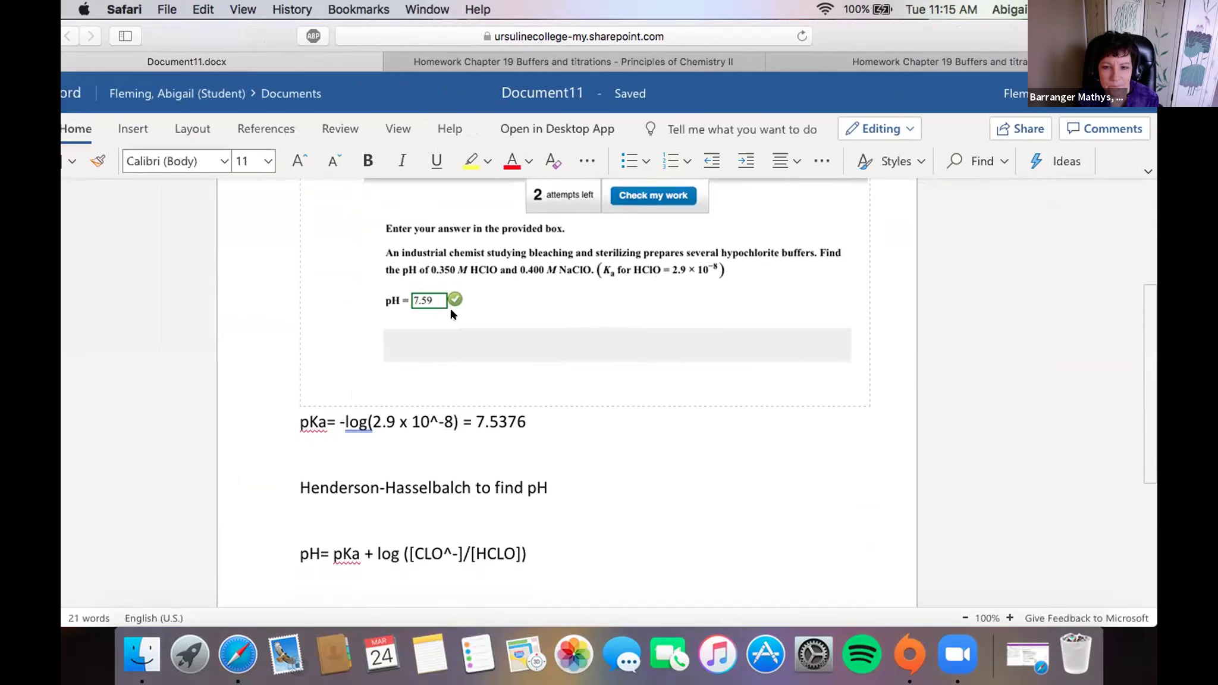
{"action": "scroll", "coordinate": [452, 314], "scroll_direction": "down", "scroll_amount": 1}
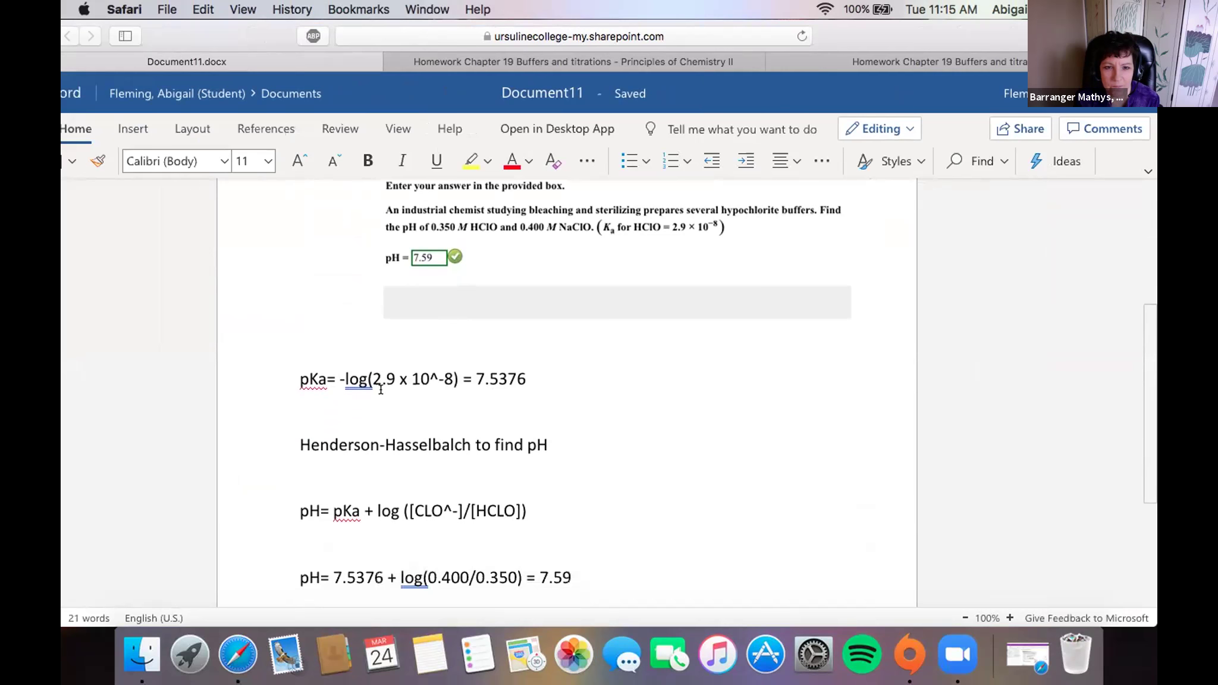
{"action": "scroll", "coordinate": [494, 366], "scroll_direction": "down", "scroll_amount": 1}
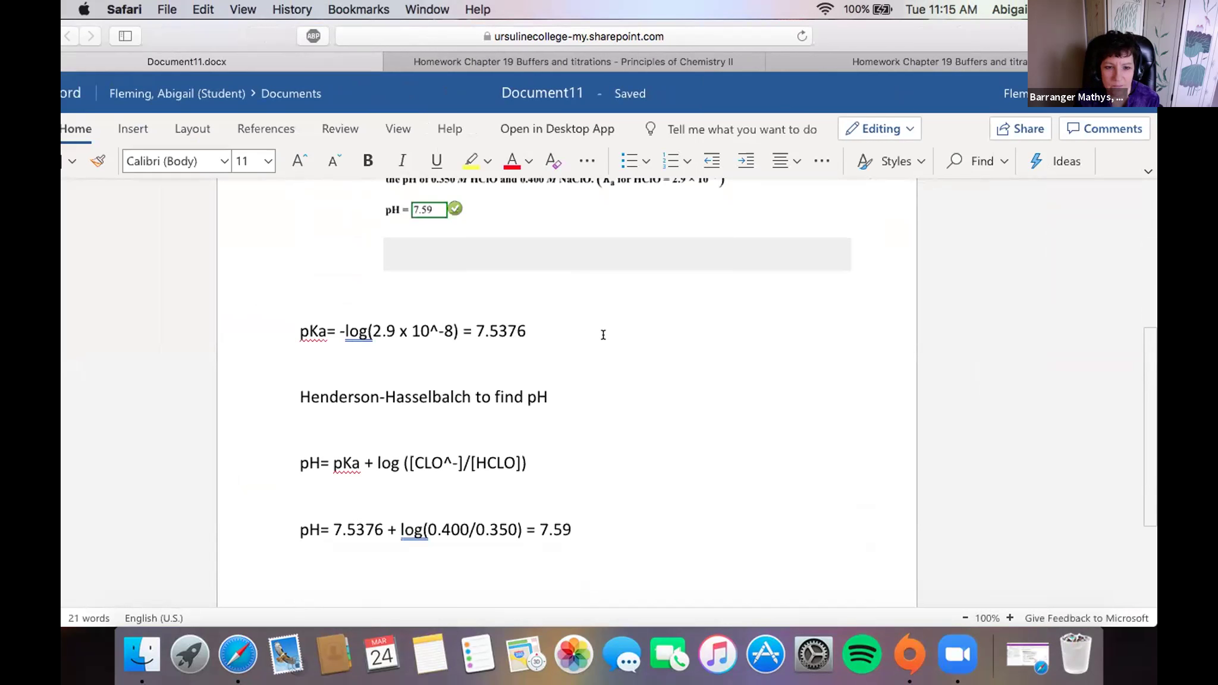
{"action": "scroll", "coordinate": [345, 392], "scroll_direction": "down", "scroll_amount": 1}
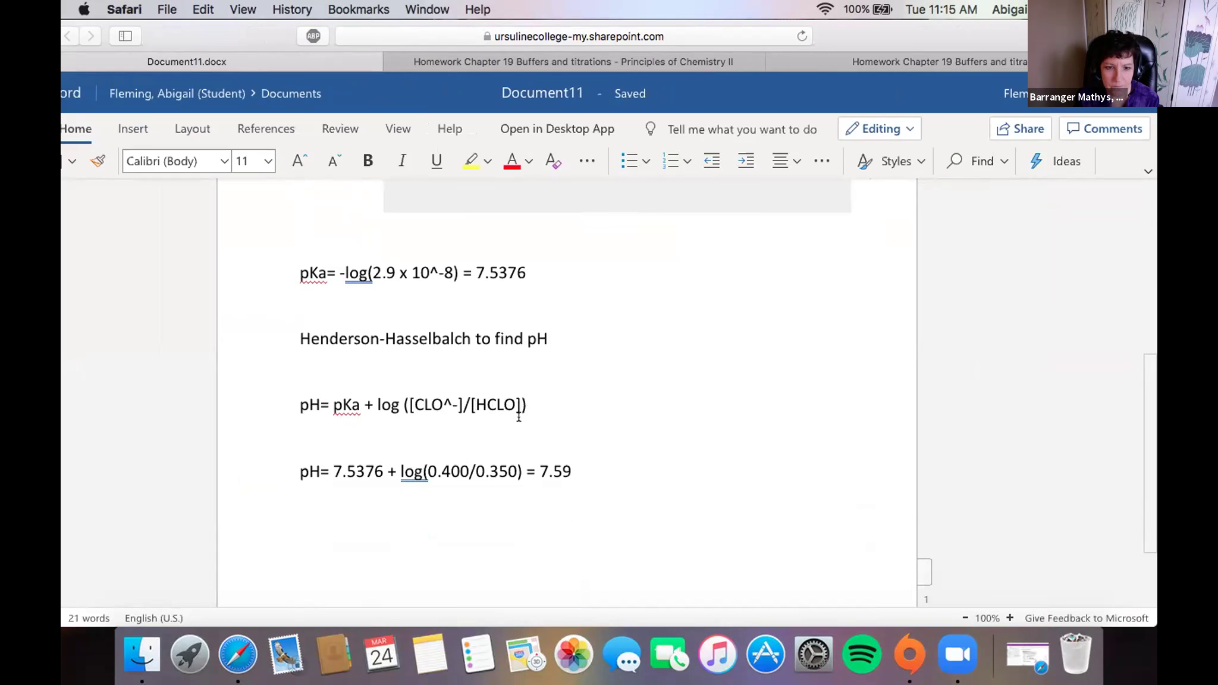
{"action": "scroll", "coordinate": [316, 474], "scroll_direction": "down", "scroll_amount": 1}
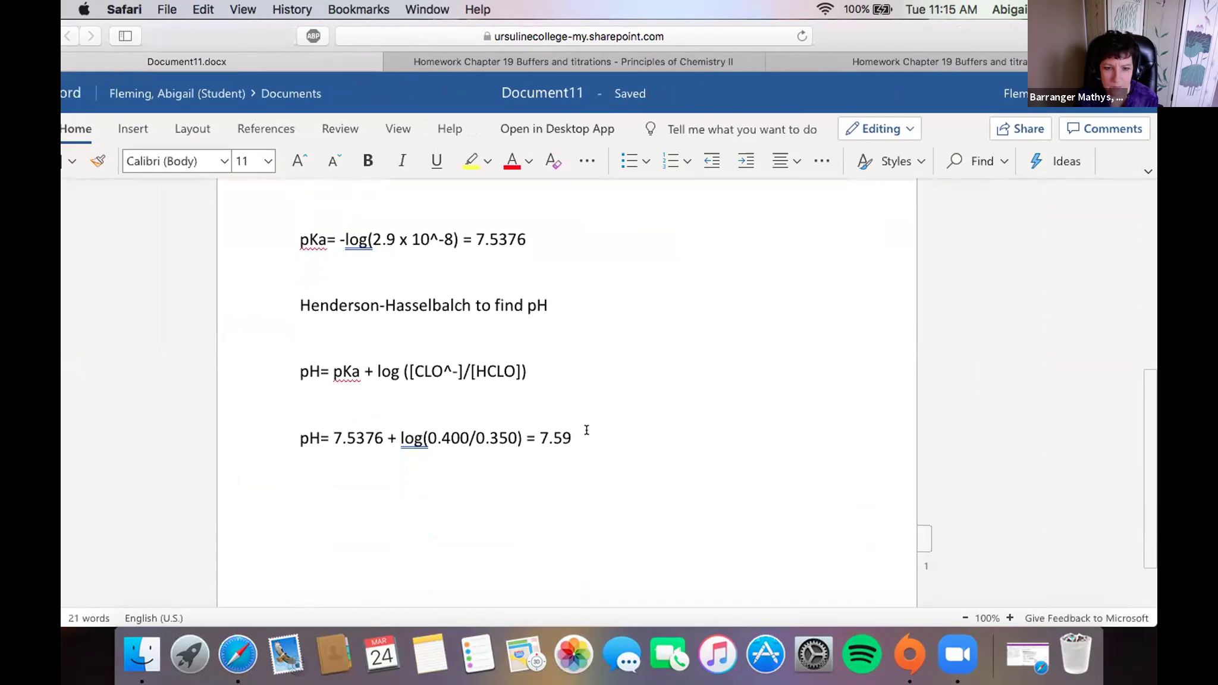
{"action": "scroll", "coordinate": [587, 429], "scroll_direction": "up", "scroll_amount": 3}
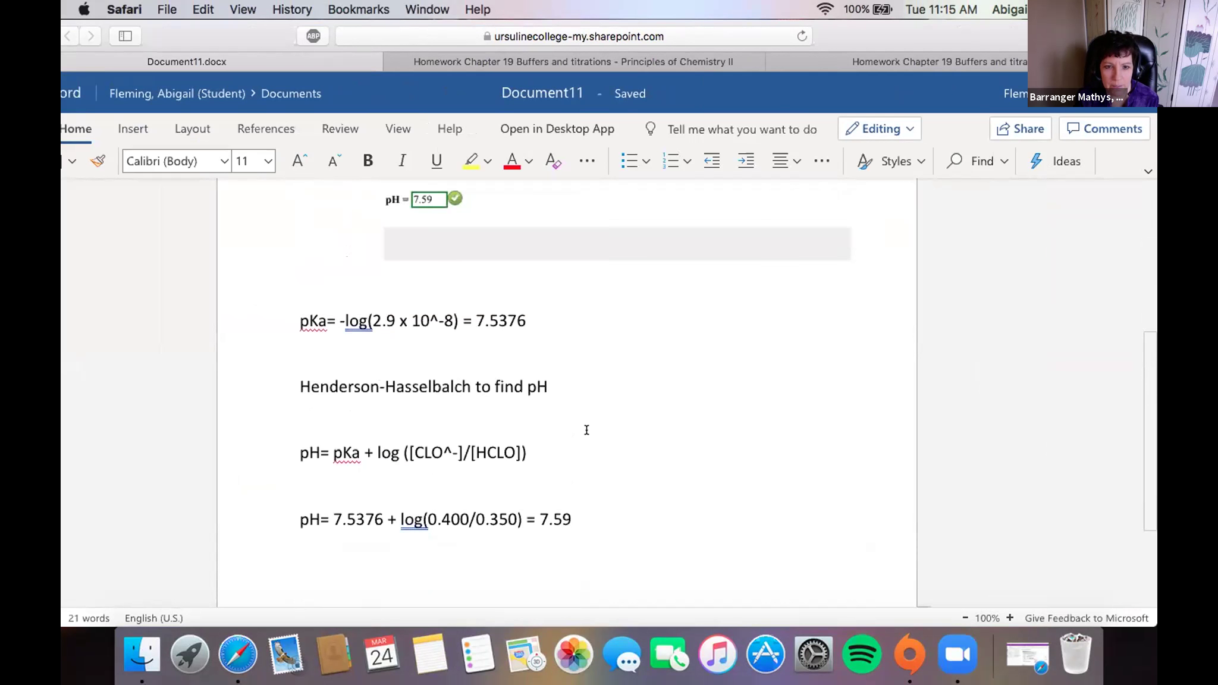
{"action": "scroll", "coordinate": [586, 429], "scroll_direction": "up", "scroll_amount": 1}
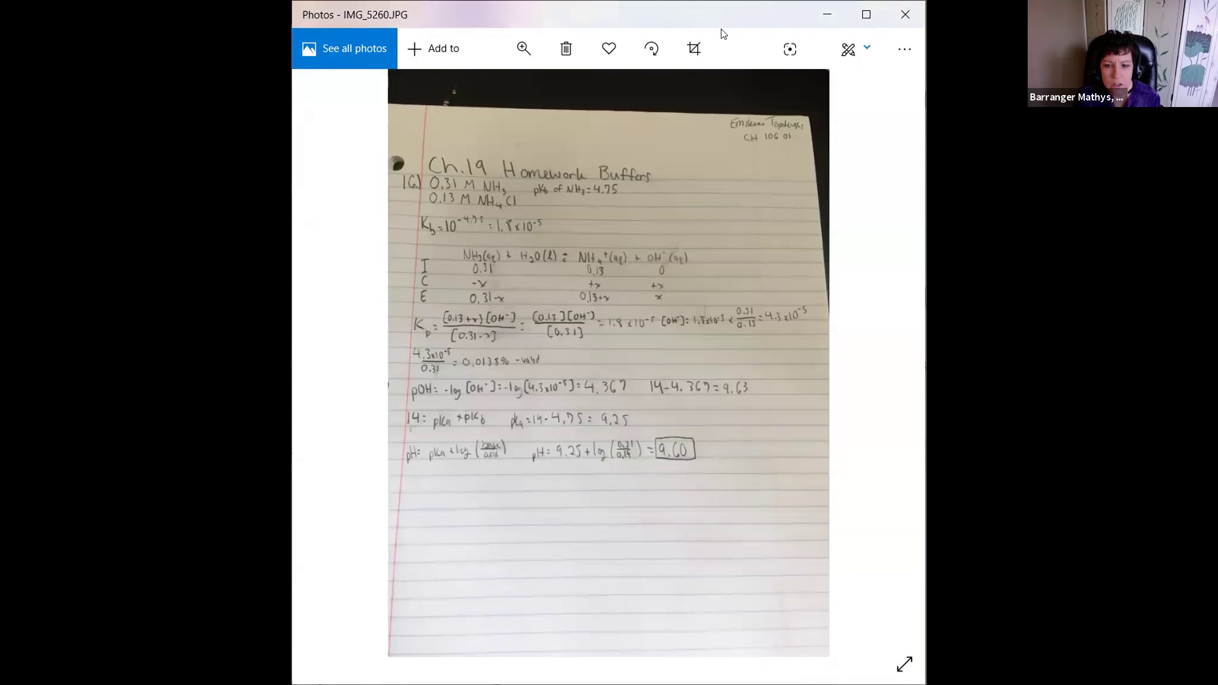
Maximize the photo IMG_5260.JPG and enlarge the handwritten Chapter 19 buffer solution for problem 16 to examine it
{"action": "left_click", "coordinate": [866, 15]}
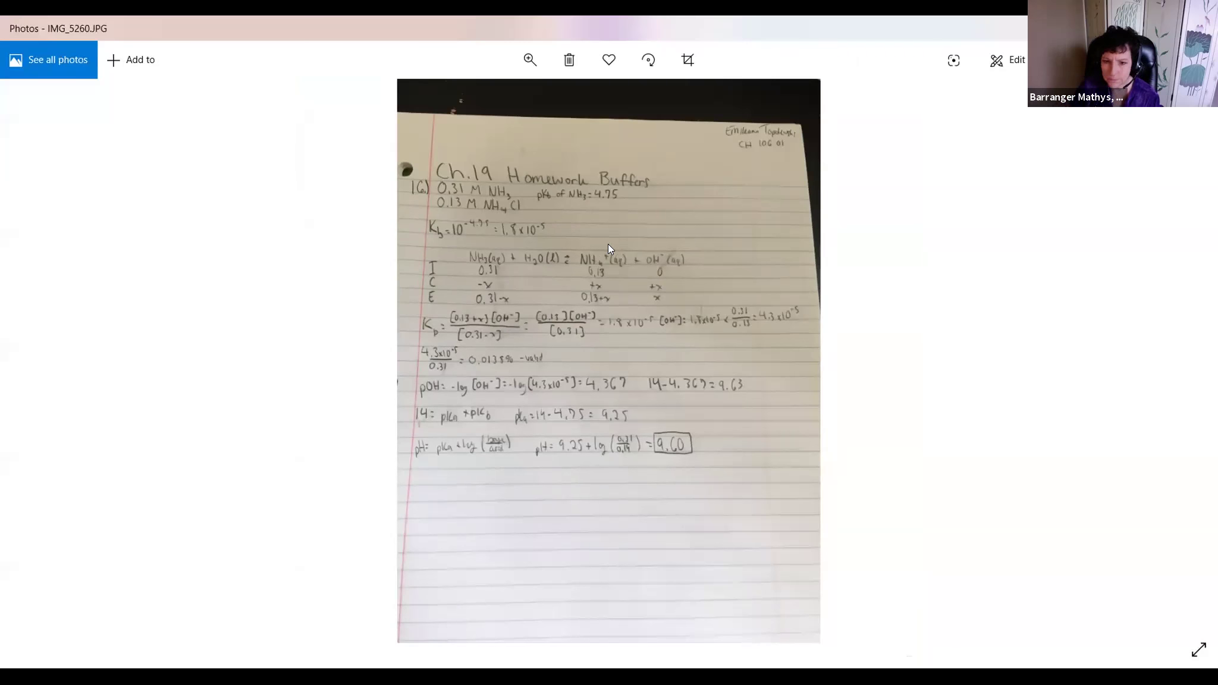
{"action": "scroll", "coordinate": [620, 245], "scroll_direction": "up", "scroll_amount": 3}
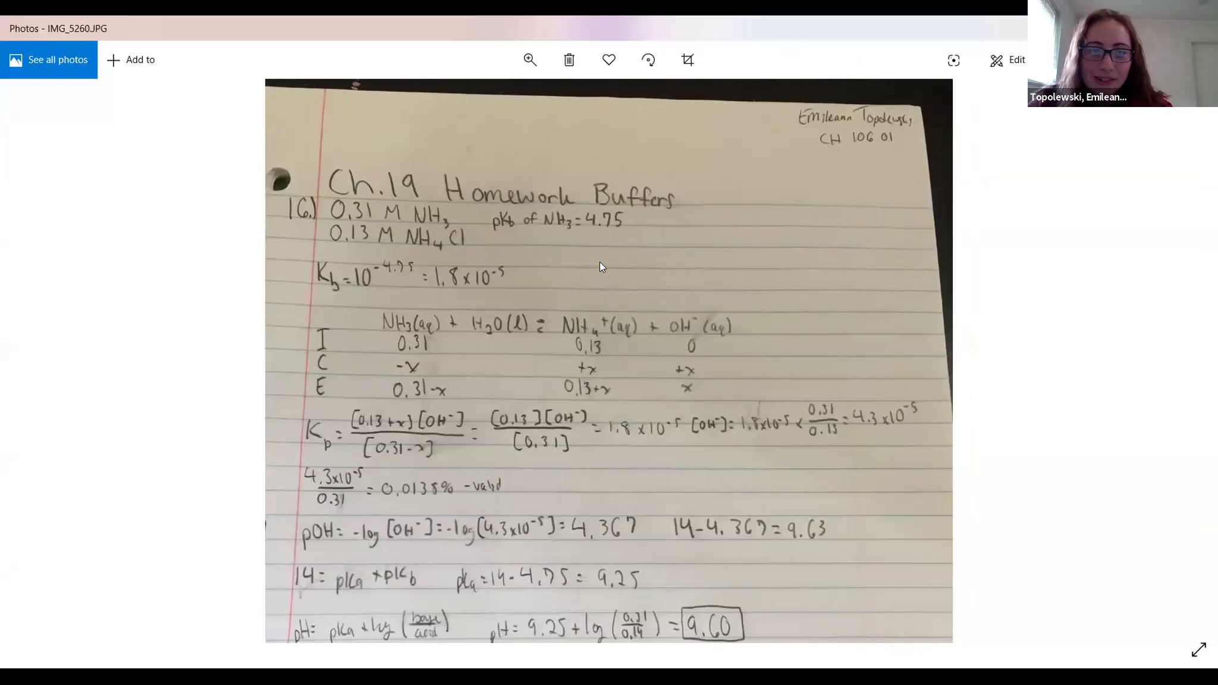
{"action": "scroll", "coordinate": [598, 266], "scroll_direction": "down", "scroll_amount": 1}
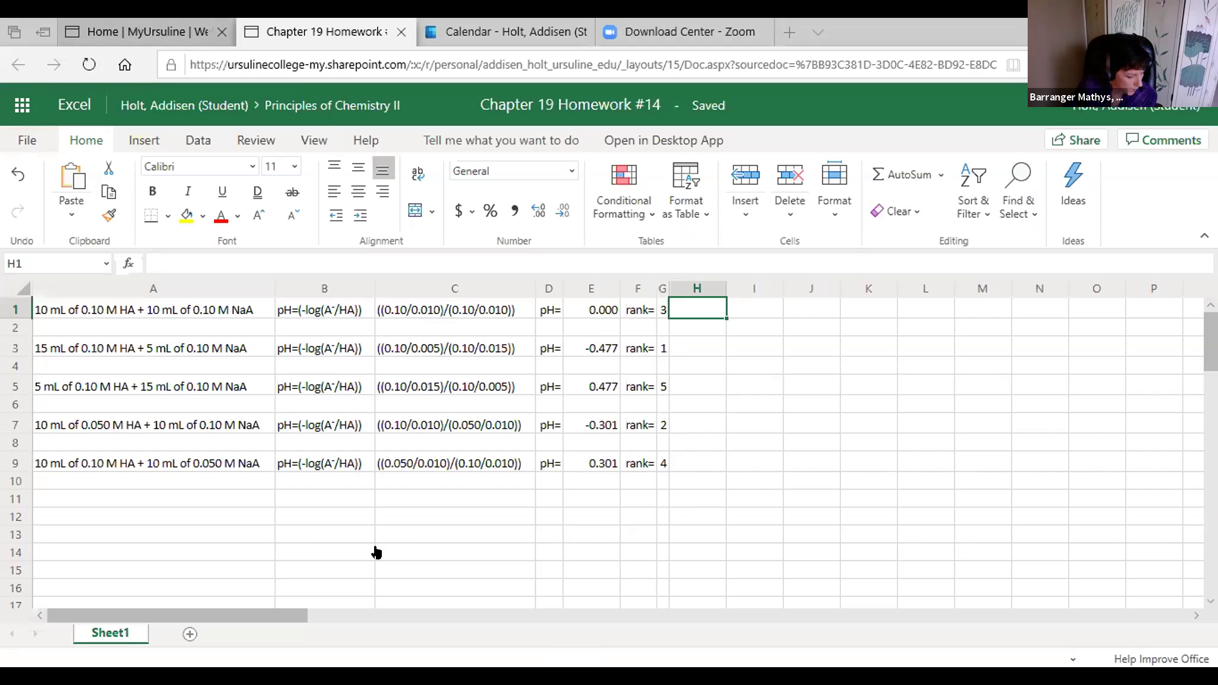
Switch to the Ursuline D2L site and open Homework Chapter 19 Buffers and titrations in the Principles of Chemistry II course
{"action": "key", "text": "ctrl+1"}
{"action": "left_click", "coordinate": [592, 130]}
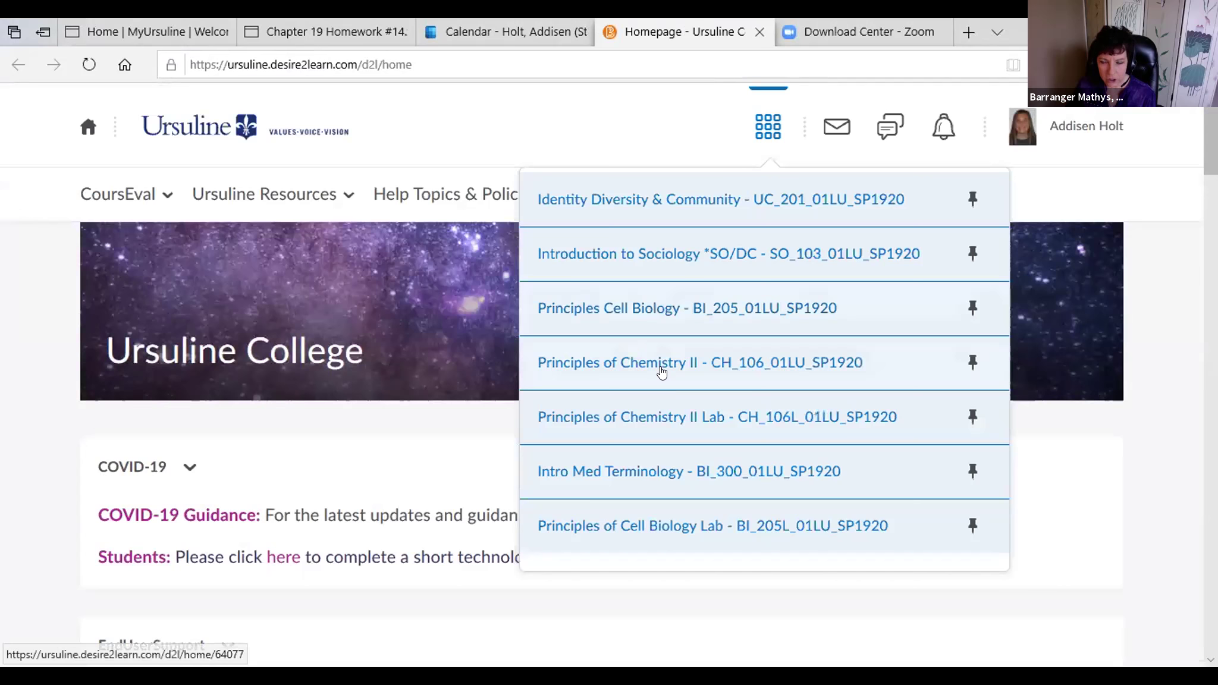
{"action": "left_click", "coordinate": [662, 372]}
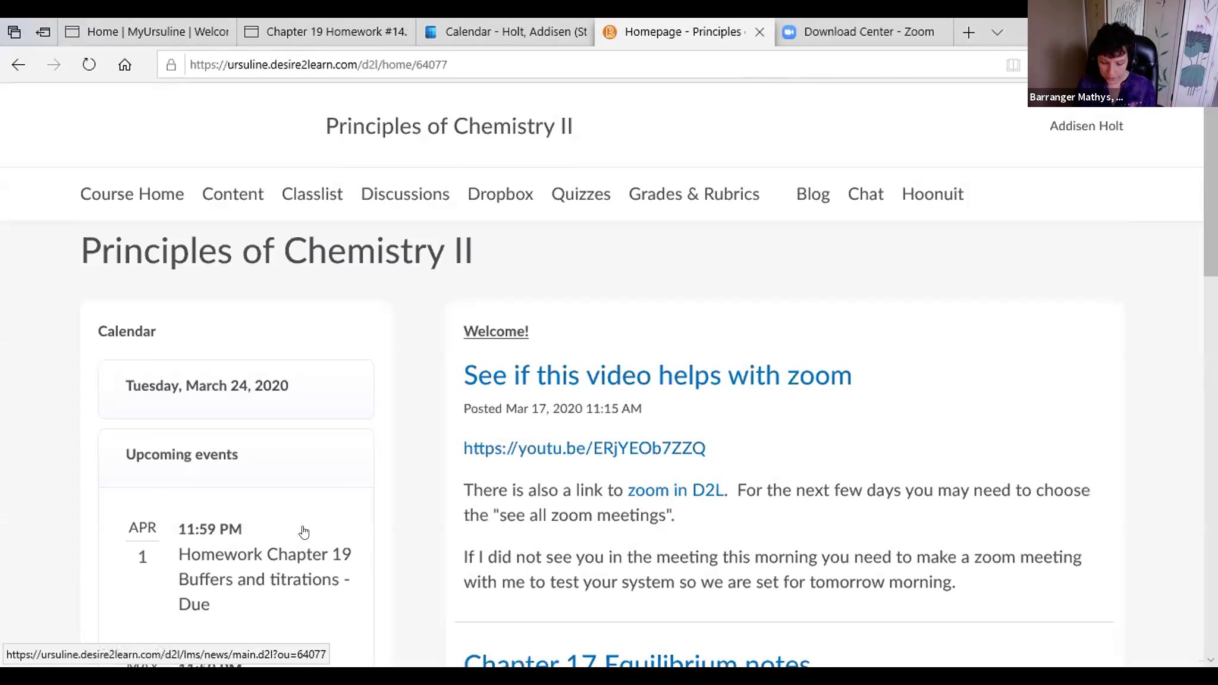
{"action": "double_click", "coordinate": [279, 556]}
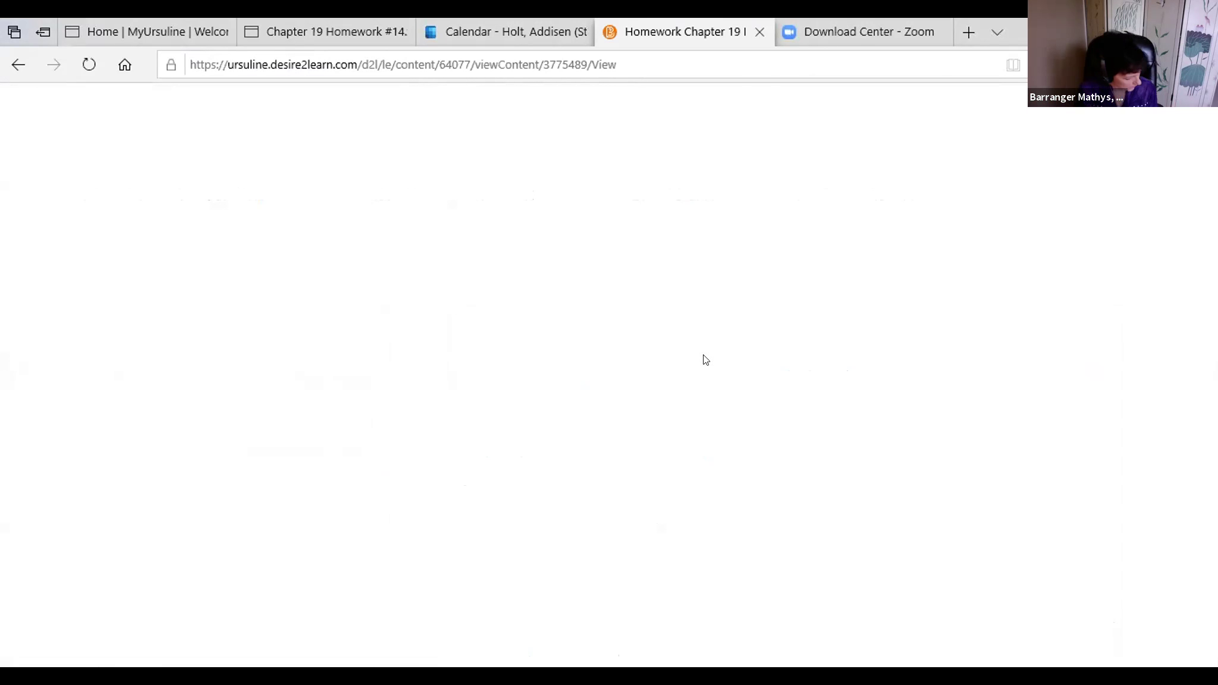
{"action": "scroll", "coordinate": [845, 308], "scroll_direction": "down", "scroll_amount": 3}
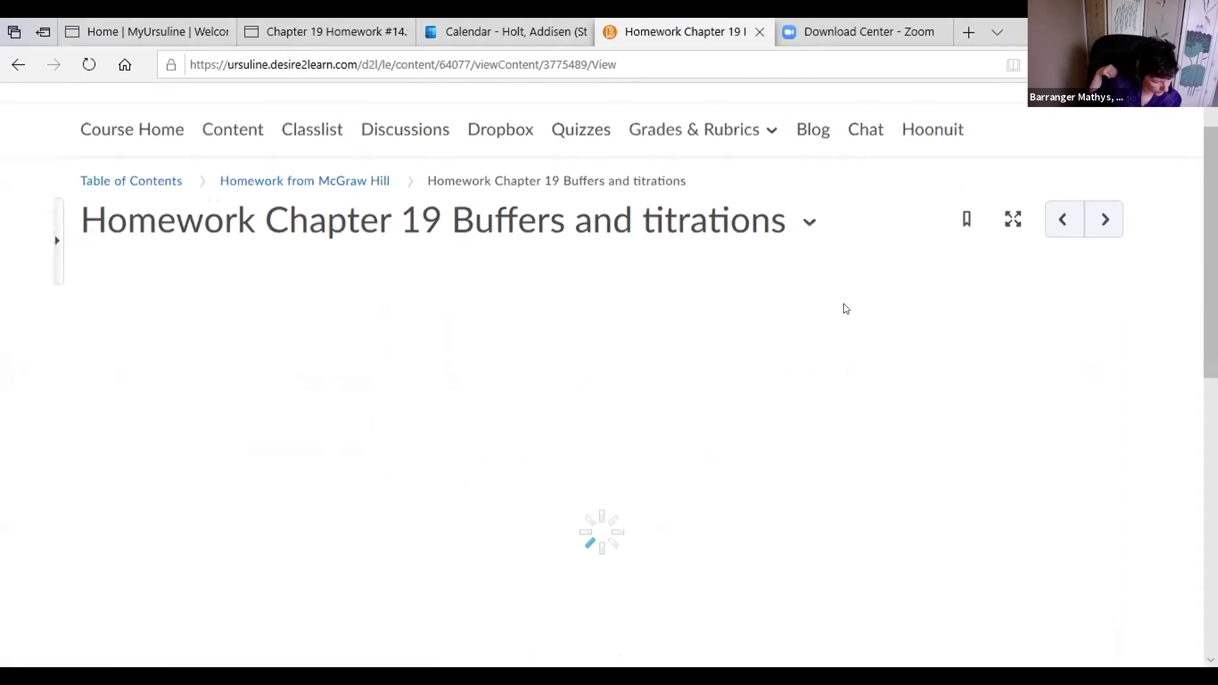
{"action": "scroll", "coordinate": [845, 308], "scroll_direction": "down", "scroll_amount": 1}
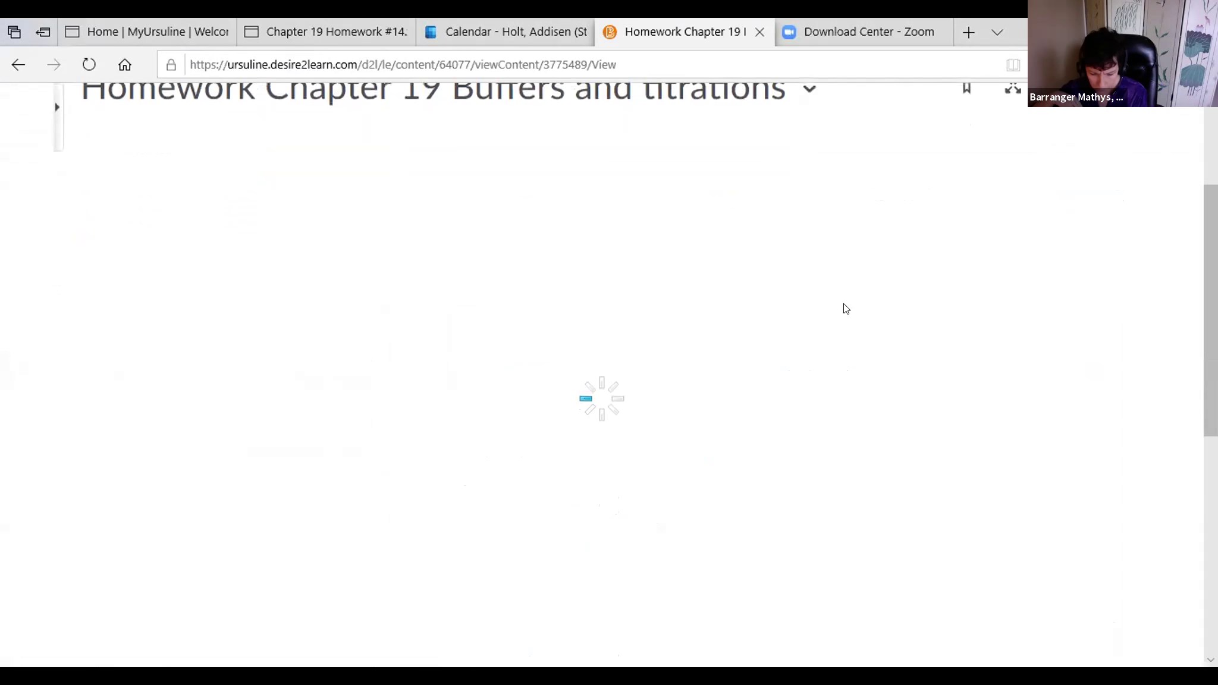
{"action": "scroll", "coordinate": [845, 308], "scroll_direction": "down", "scroll_amount": 1}
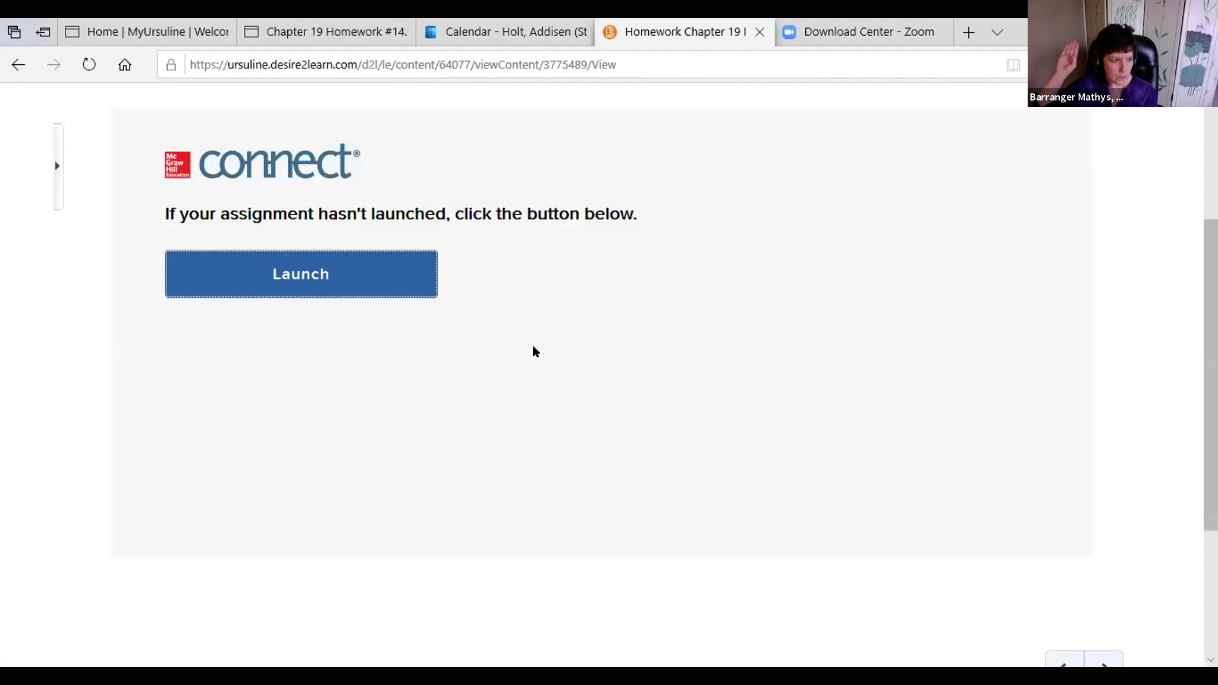
Launch the Chapter 19 Buffers and titrations homework in McGraw-Hill Connect and start the assignment
{"action": "left_click", "coordinate": [391, 288]}
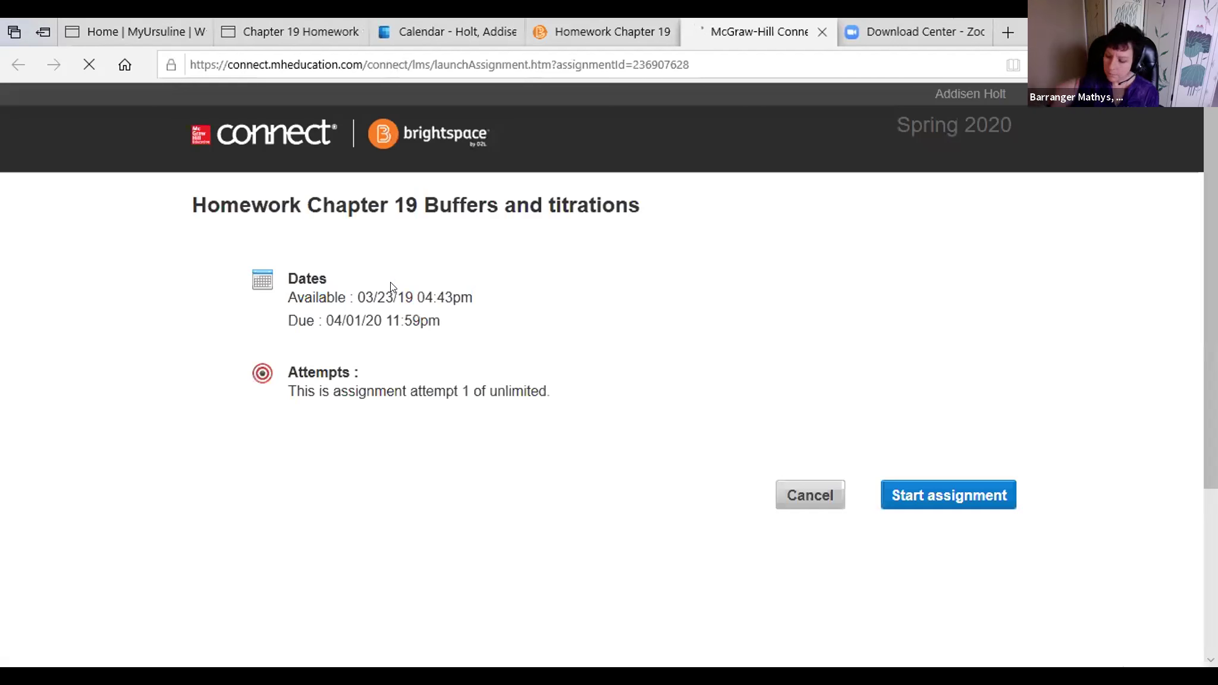
{"action": "left_click", "coordinate": [905, 505]}
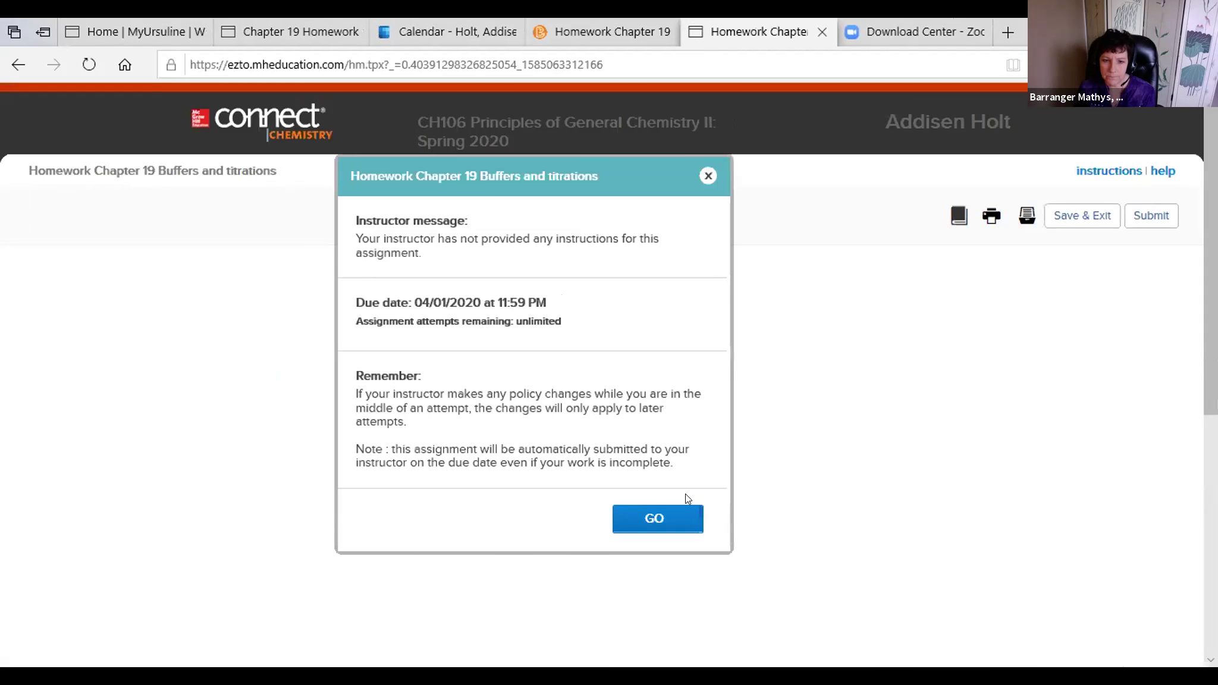
{"action": "left_click", "coordinate": [663, 512]}
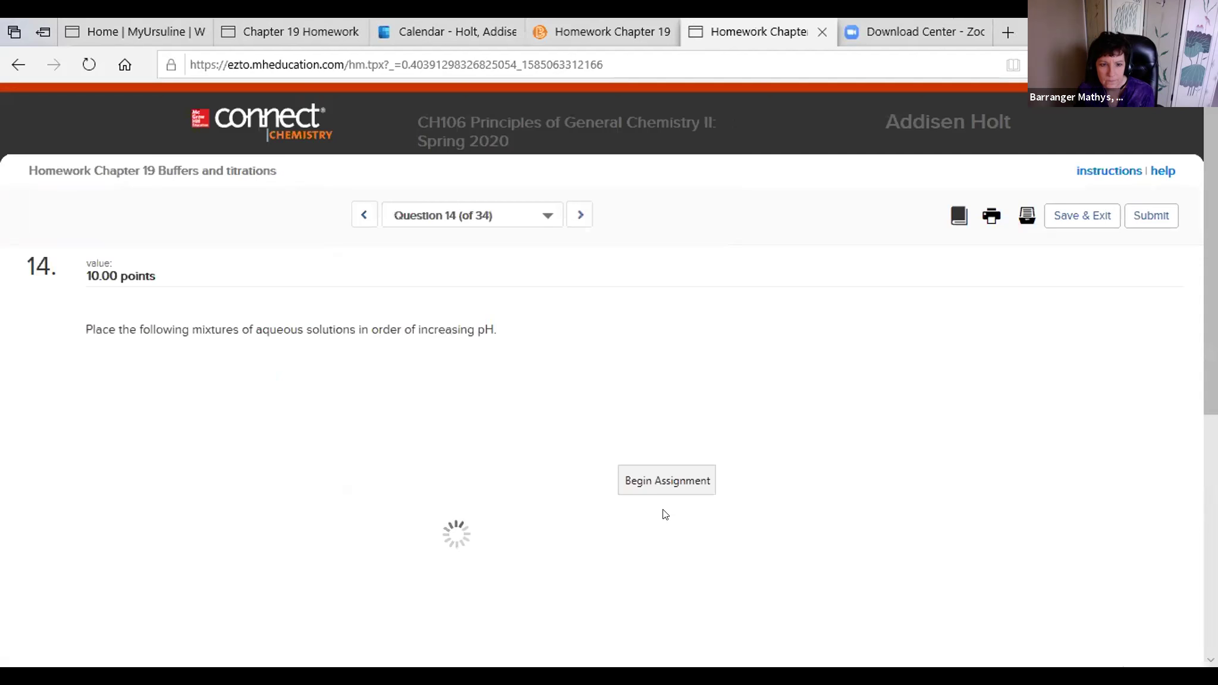
Examine question 14 and the order in which the HA and NaA mixtures are placed along the pH axis
{"action": "scroll", "coordinate": [859, 378], "scroll_direction": "down", "scroll_amount": 1}
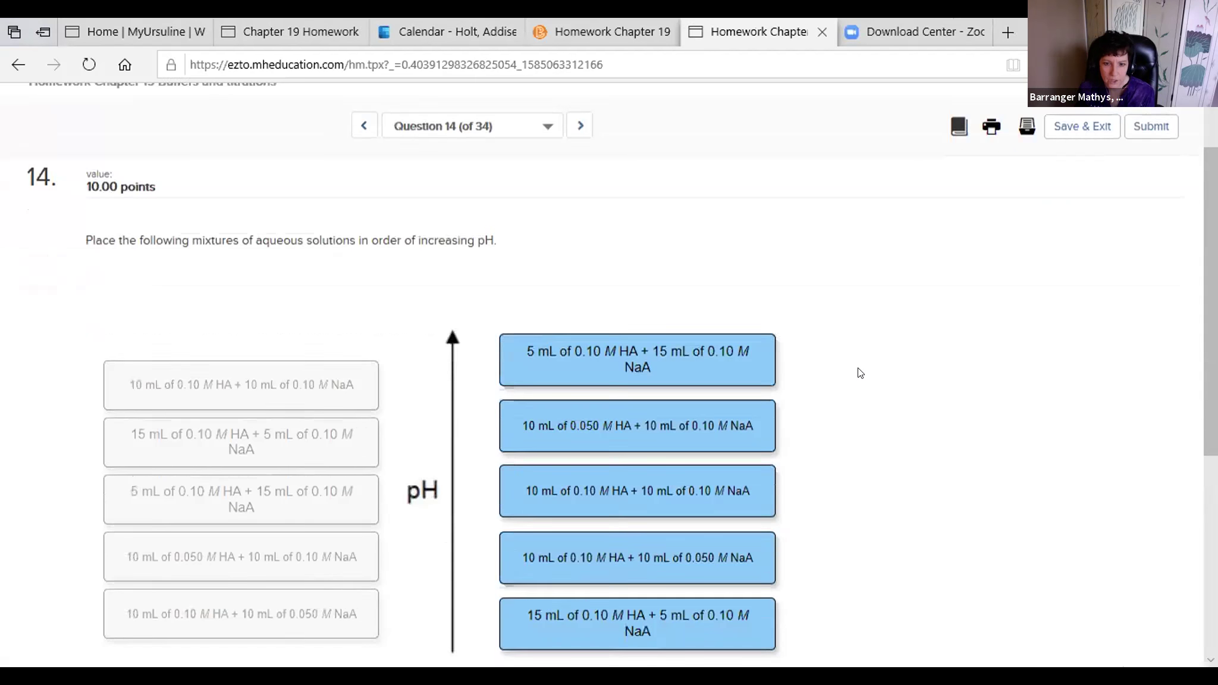
{"action": "scroll", "coordinate": [859, 373], "scroll_direction": "down", "scroll_amount": 1}
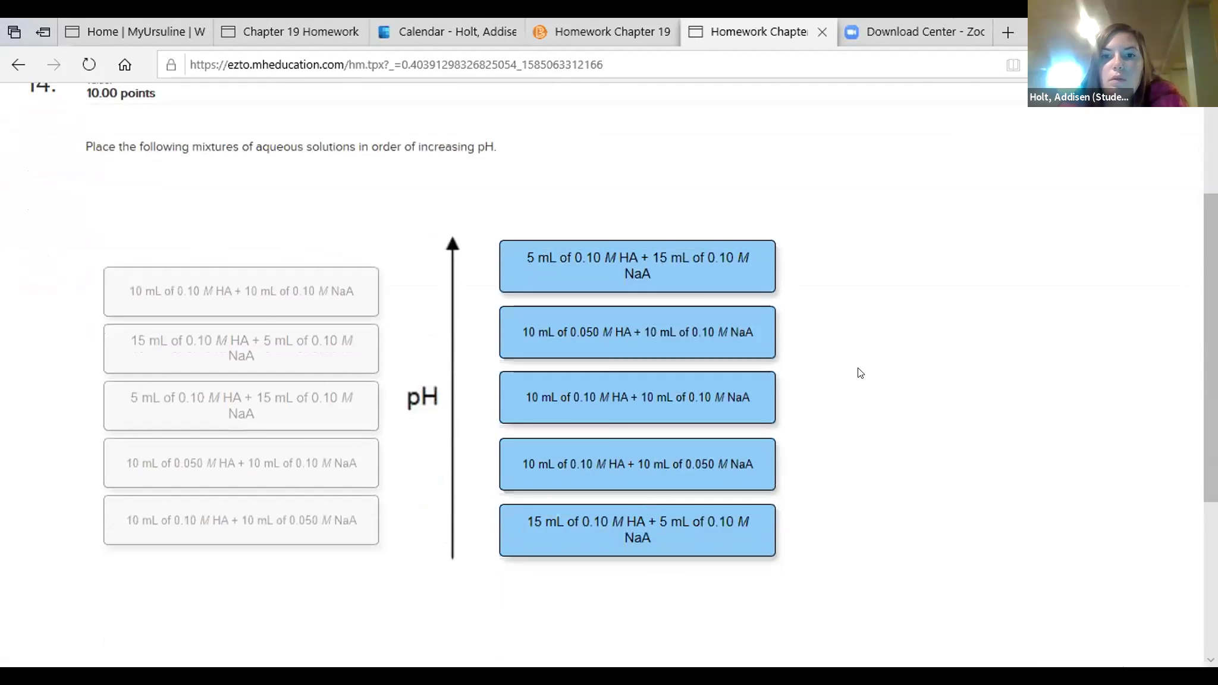
{"action": "scroll", "coordinate": [905, 493], "scroll_direction": "down", "scroll_amount": 3}
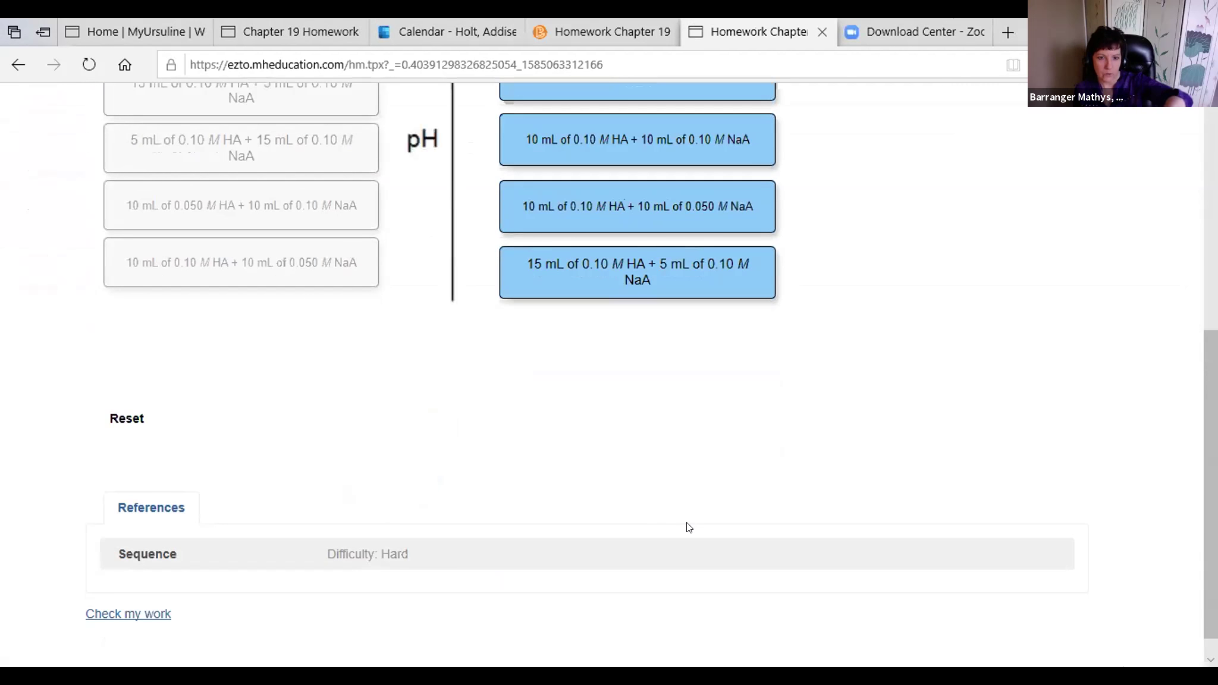
{"action": "scroll", "coordinate": [758, 434], "scroll_direction": "up", "scroll_amount": 3}
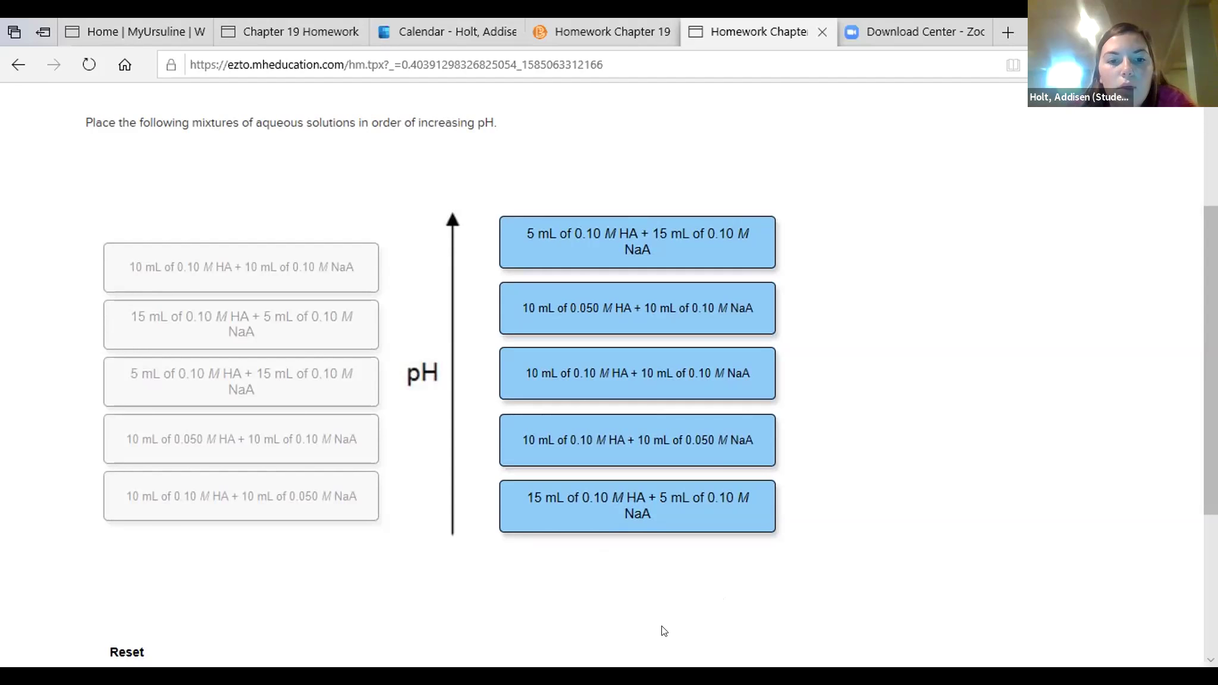
Return to the Chapter 19 Homework #14 workbook and inspect the pH formula in E5 and the ratio expression in C1
{"action": "left_click", "coordinate": [344, 48]}
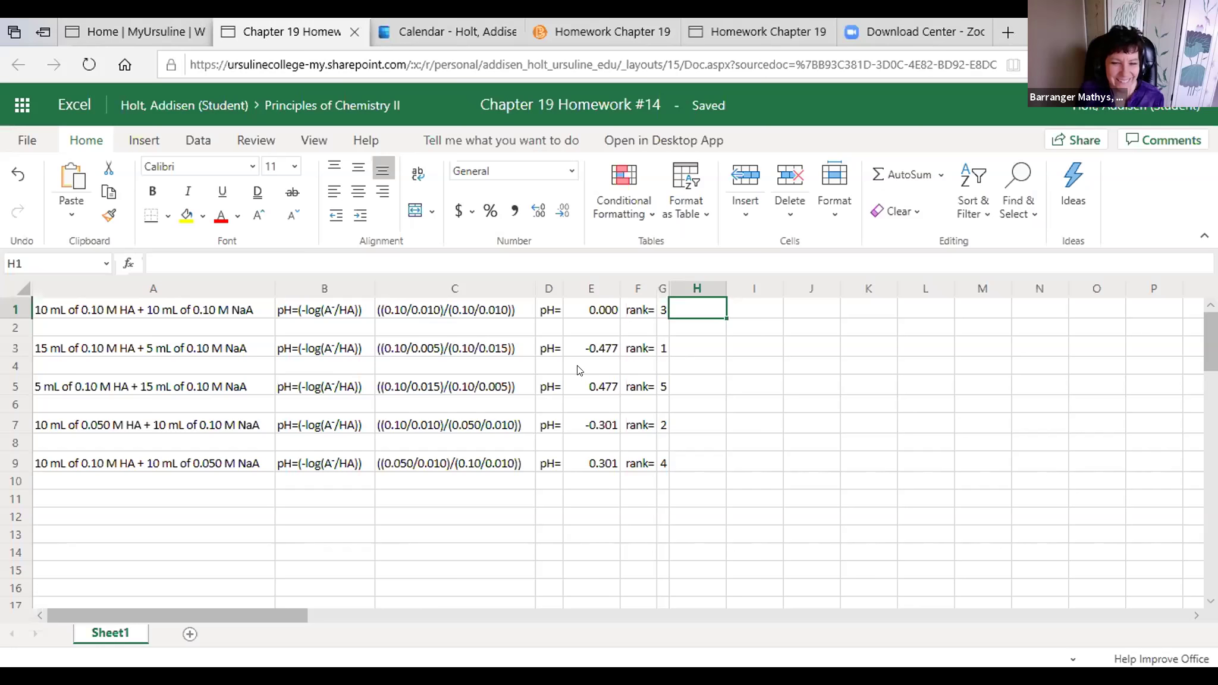
{"action": "left_click", "coordinate": [545, 388]}
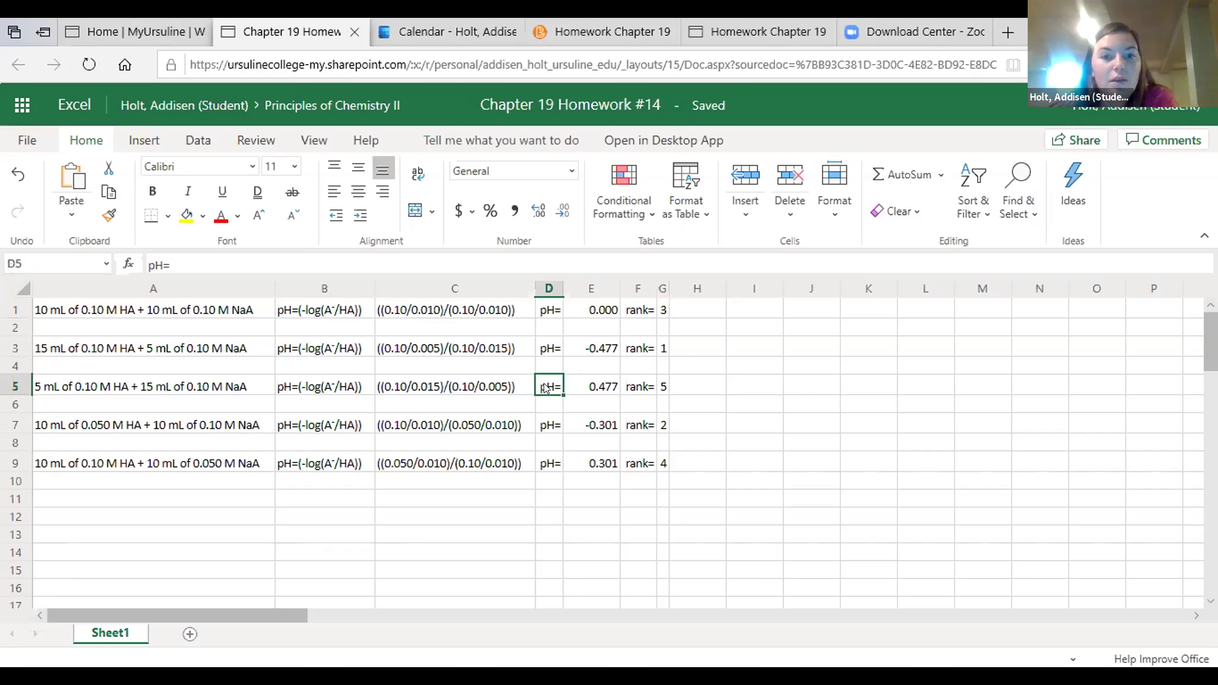
{"action": "left_click", "coordinate": [577, 388]}
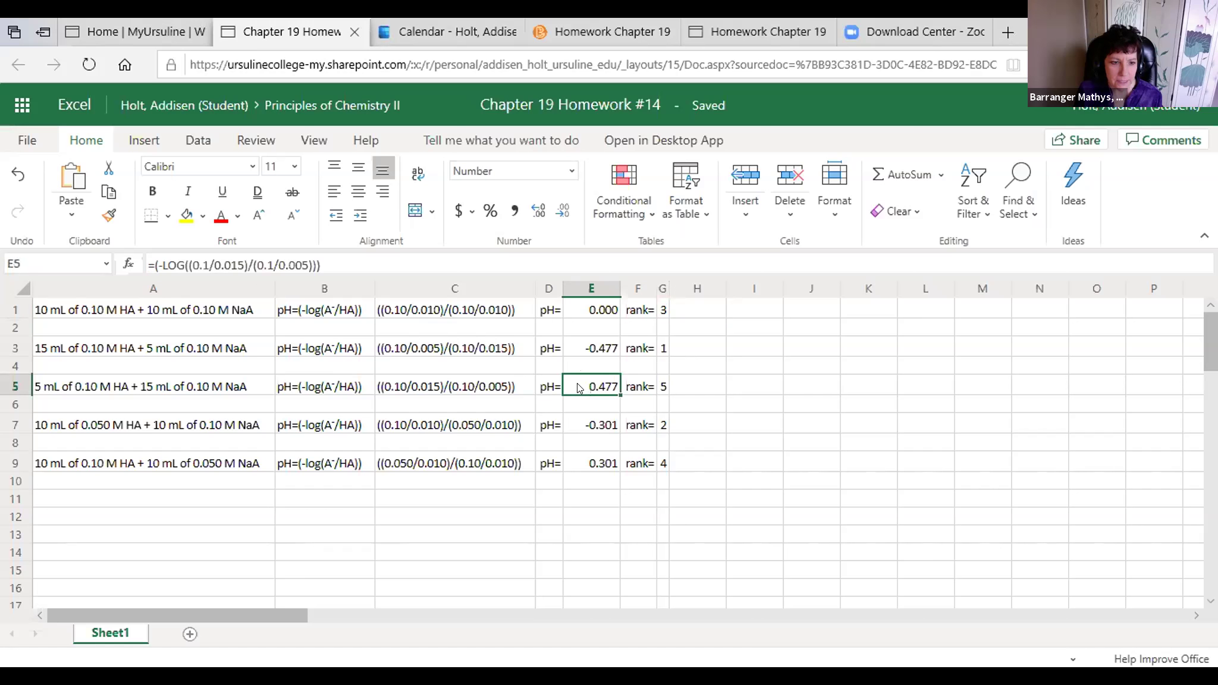
{"action": "left_click", "coordinate": [517, 314]}
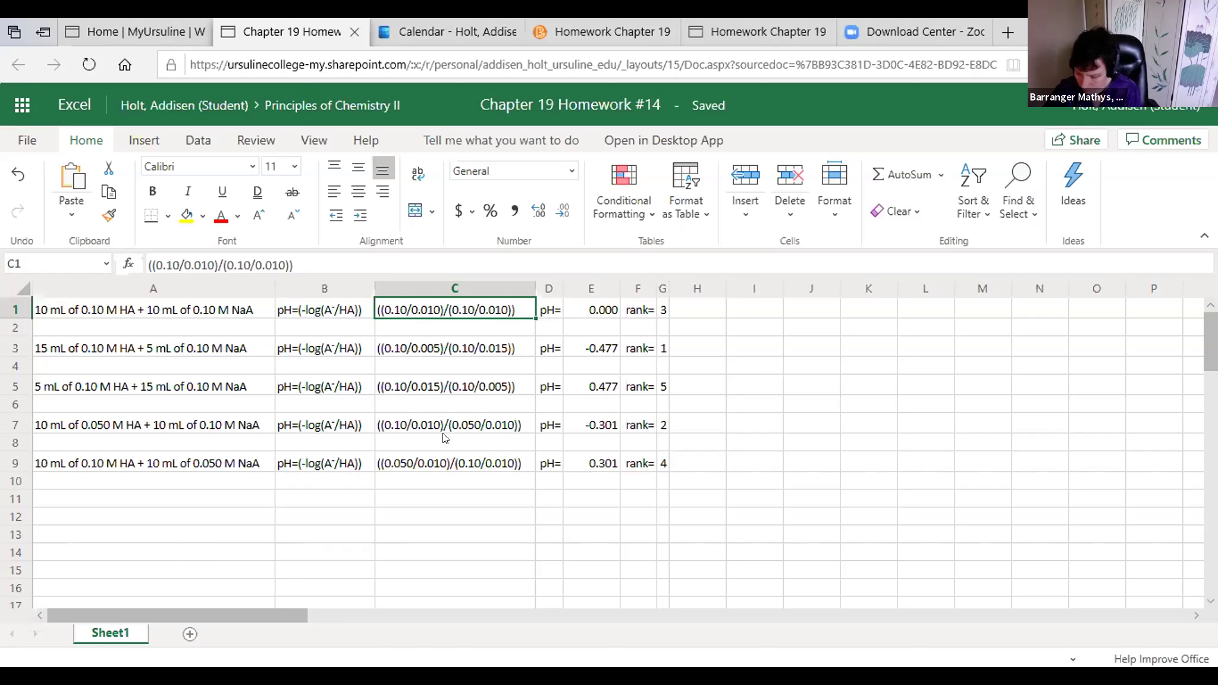
Change the ratio expression in cell C3 to ((0.10*0.005)/(0.10*0.015)), multiplying each concentration by its volume
{"action": "left_click", "coordinate": [406, 349]}
{"action": "double_click", "coordinate": [405, 349]}
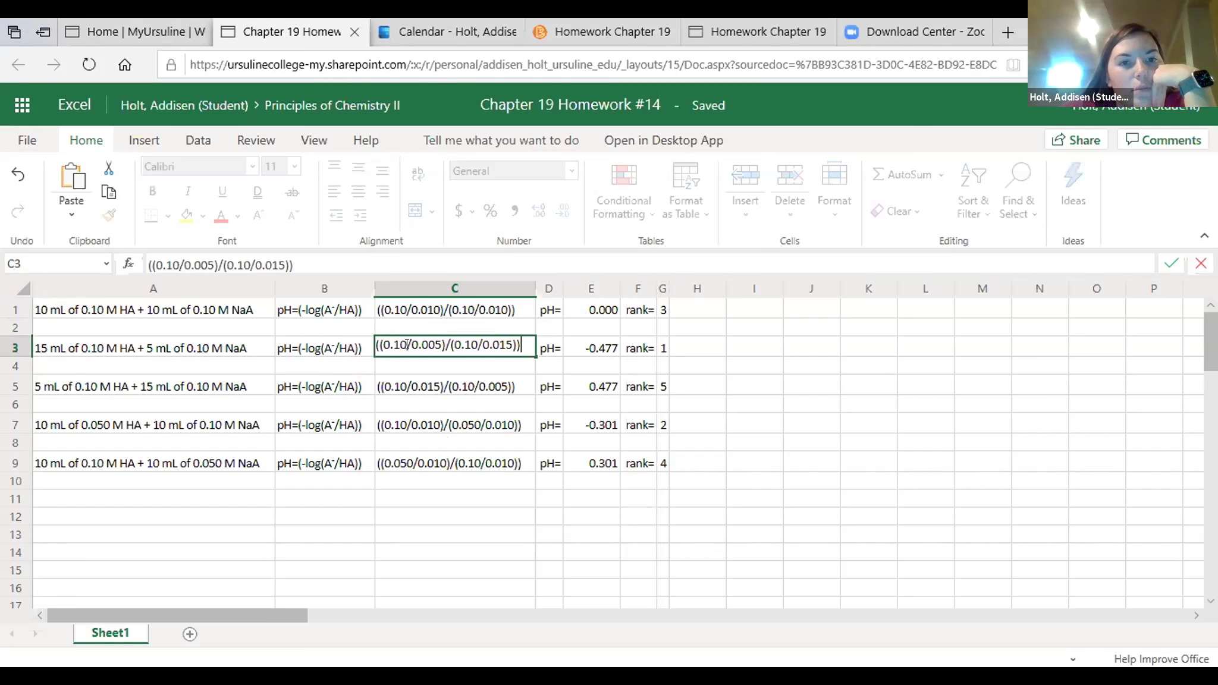
{"action": "left_click", "coordinate": [407, 342]}
{"action": "key", "text": "Delete"}
{"action": "type", "text": "*"}
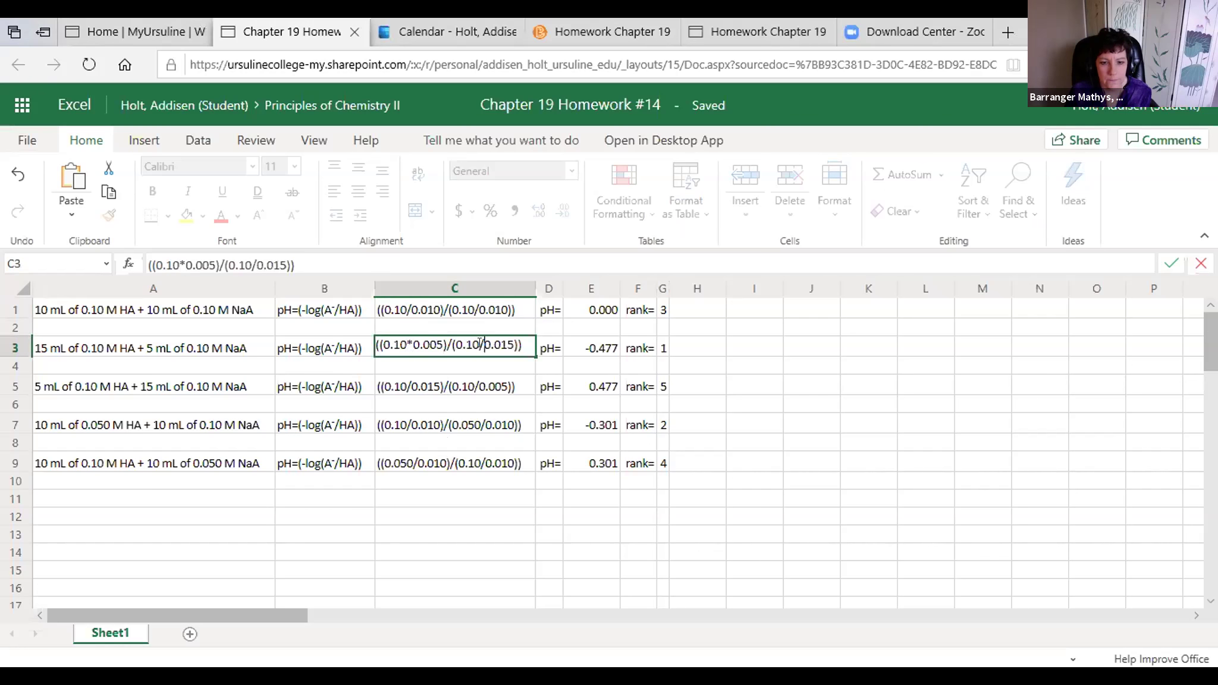
{"action": "key", "text": "Delete"}
{"action": "type", "text": "*"}
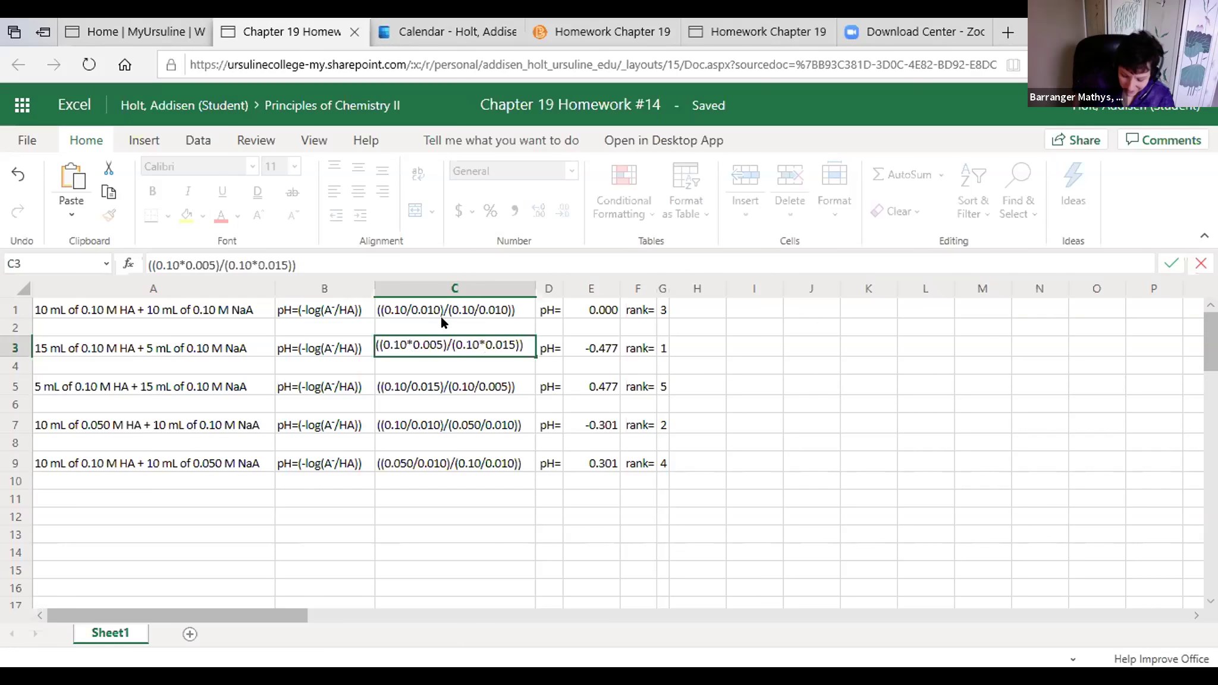
Commit the C3 entry and change the ratio expression in cell C1 to ((0.10*0.010)/(0.10*0.010))
{"action": "left_click", "coordinate": [407, 311]}
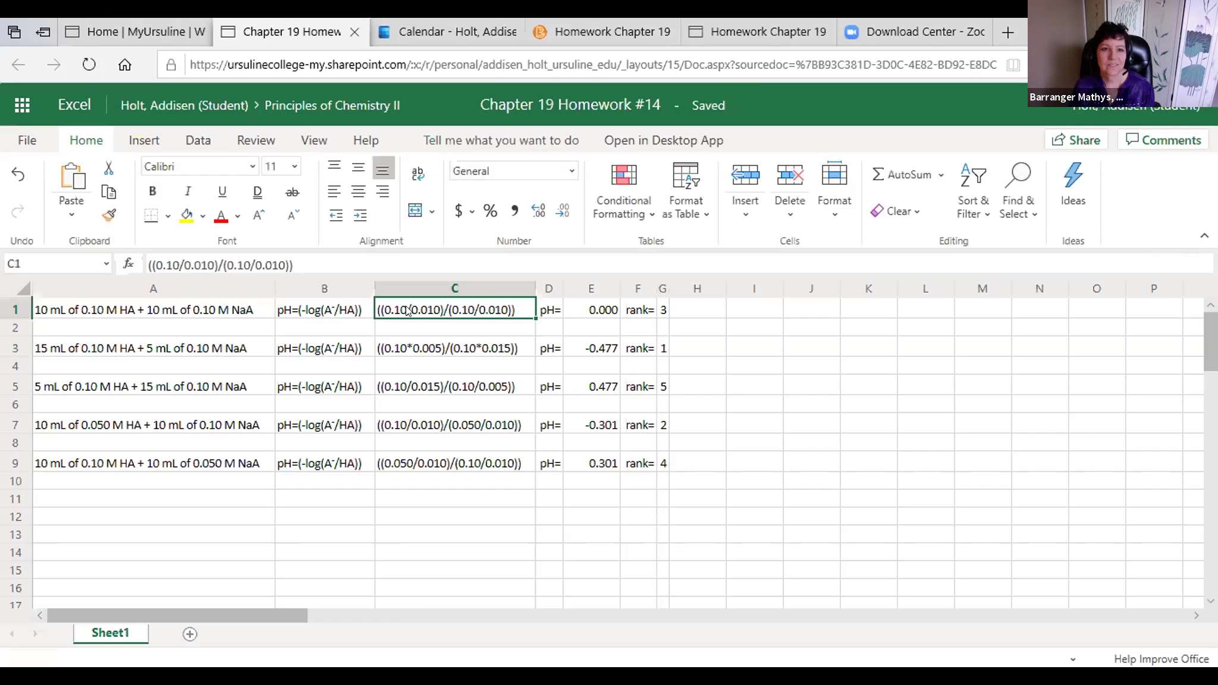
{"action": "double_click", "coordinate": [407, 311]}
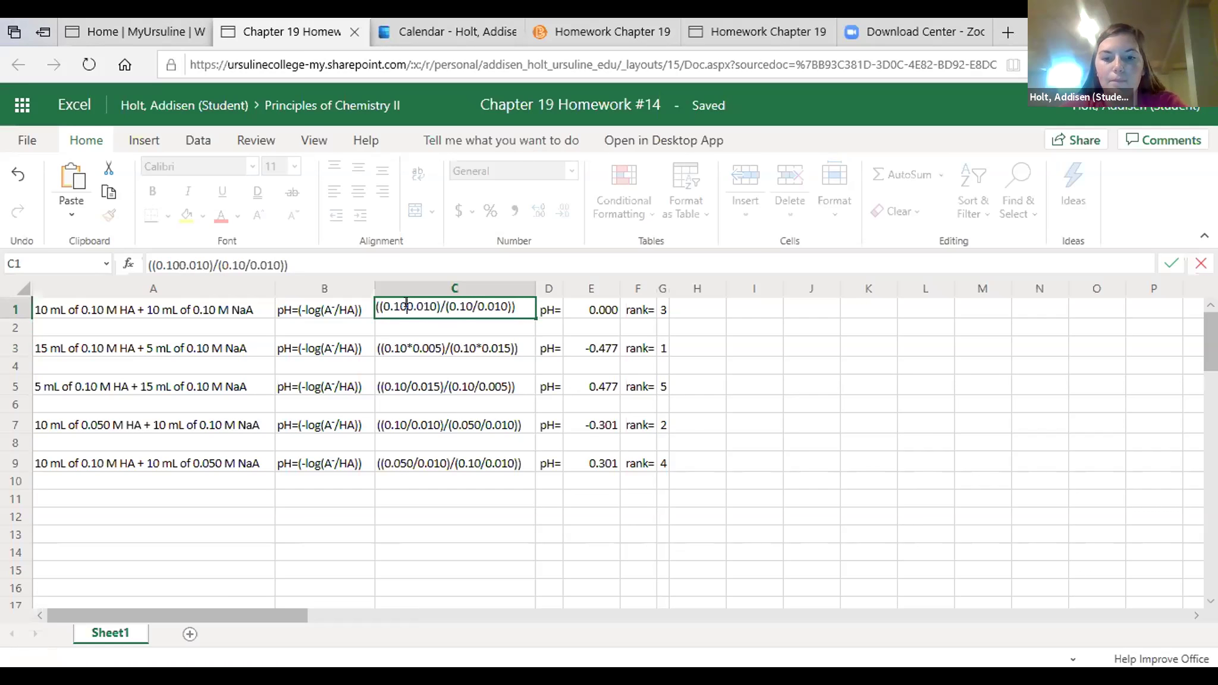
{"action": "key", "text": "Delete"}
{"action": "type", "text": "*"}
{"action": "key", "text": "Right"}
{"action": "key", "text": "Right"}
{"action": "key", "text": "Right"}
{"action": "key", "text": "Right"}
{"action": "key", "text": "Right"}
{"action": "key", "text": "Right"}
{"action": "key", "text": "Right"}
{"action": "key", "text": "Right"}
{"action": "key", "text": "Delete"}
{"action": "type", "text": "*"}
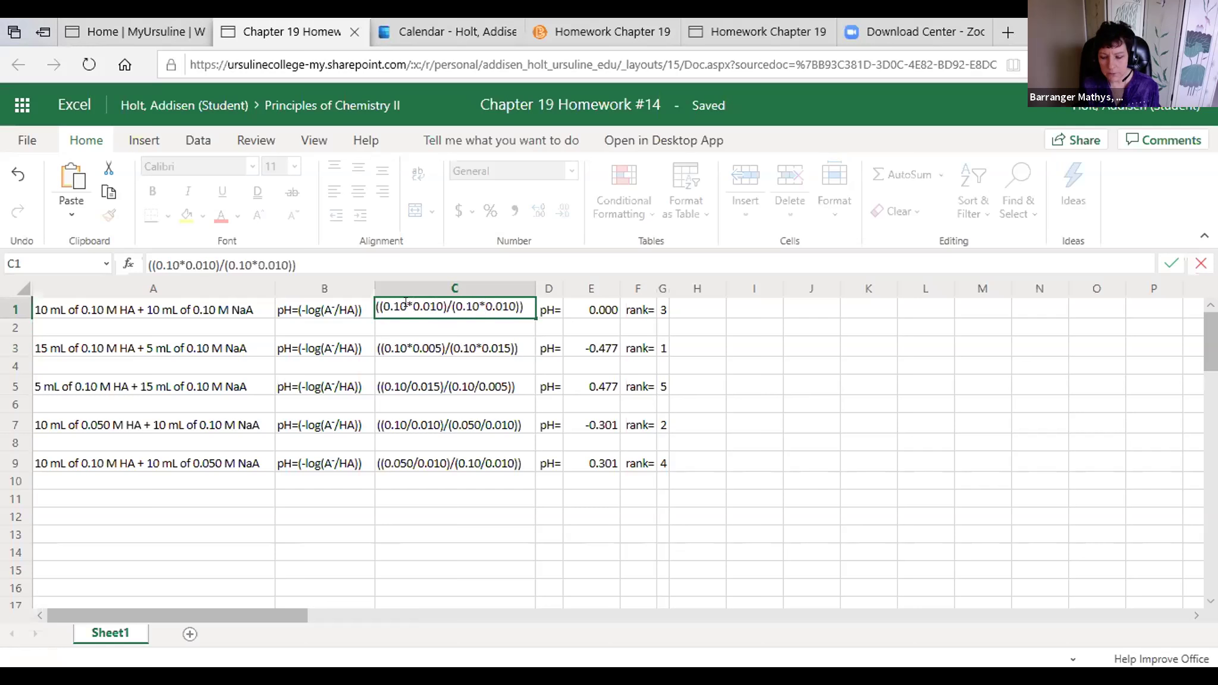
Change the ratio expression in cell C5 to ((0.10*0.015)/(0.10*0.005))
{"action": "left_click", "coordinate": [408, 385]}
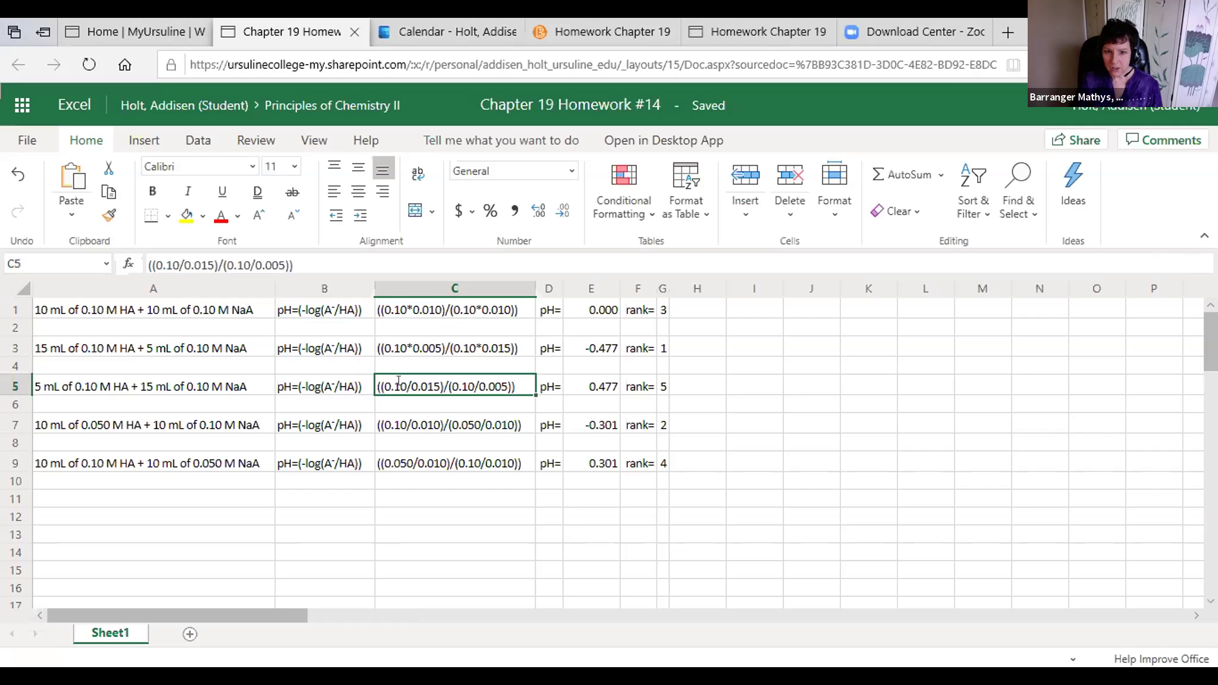
{"action": "double_click", "coordinate": [410, 384]}
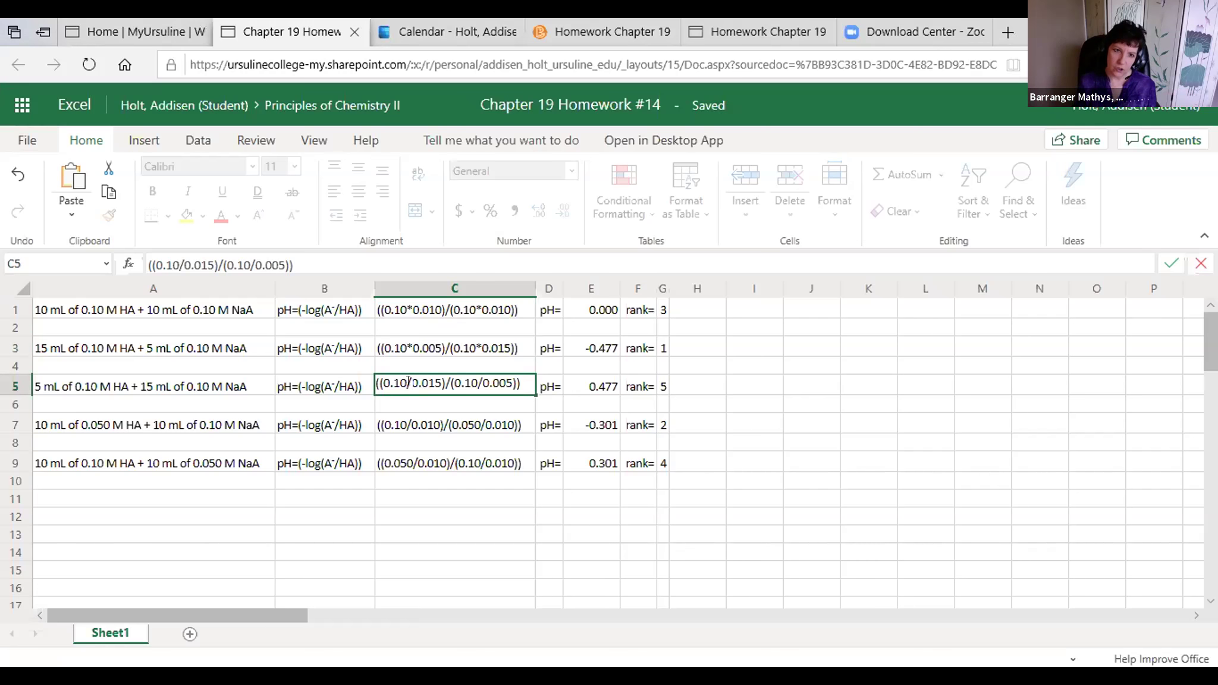
{"action": "key", "text": "BackSpace"}
{"action": "type", "text": "*"}
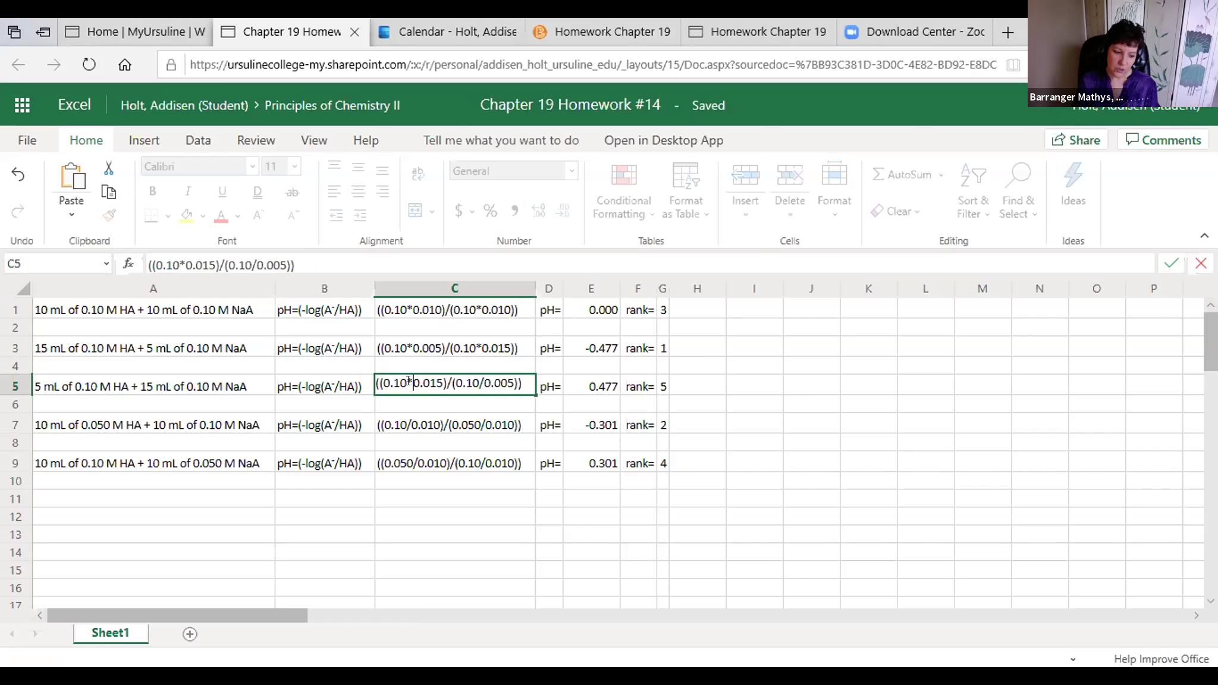
{"action": "left_click", "coordinate": [479, 383]}
{"action": "key", "text": "BackSpace"}
{"action": "type", "text": "*"}
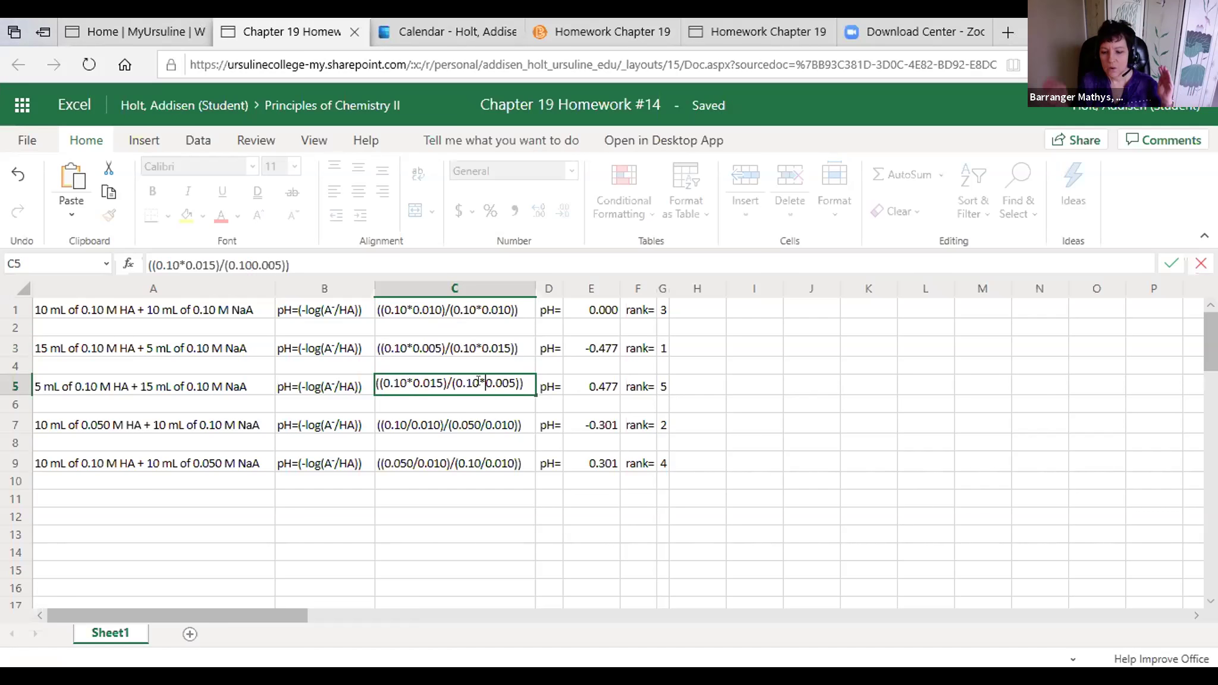
Change the ratio expression in cell C7 to ((0.10*0.010)/(0.050*0.010))
{"action": "double_click", "coordinate": [407, 421]}
{"action": "key", "text": "BackSpace"}
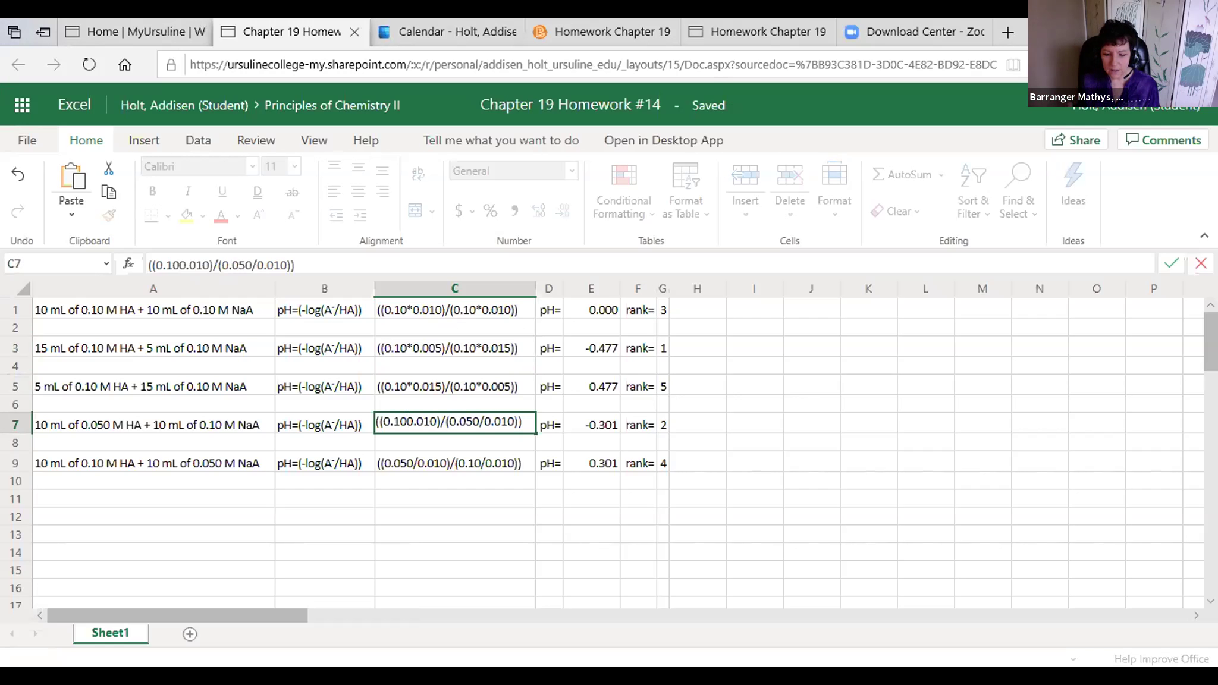
{"action": "type", "text": "*"}
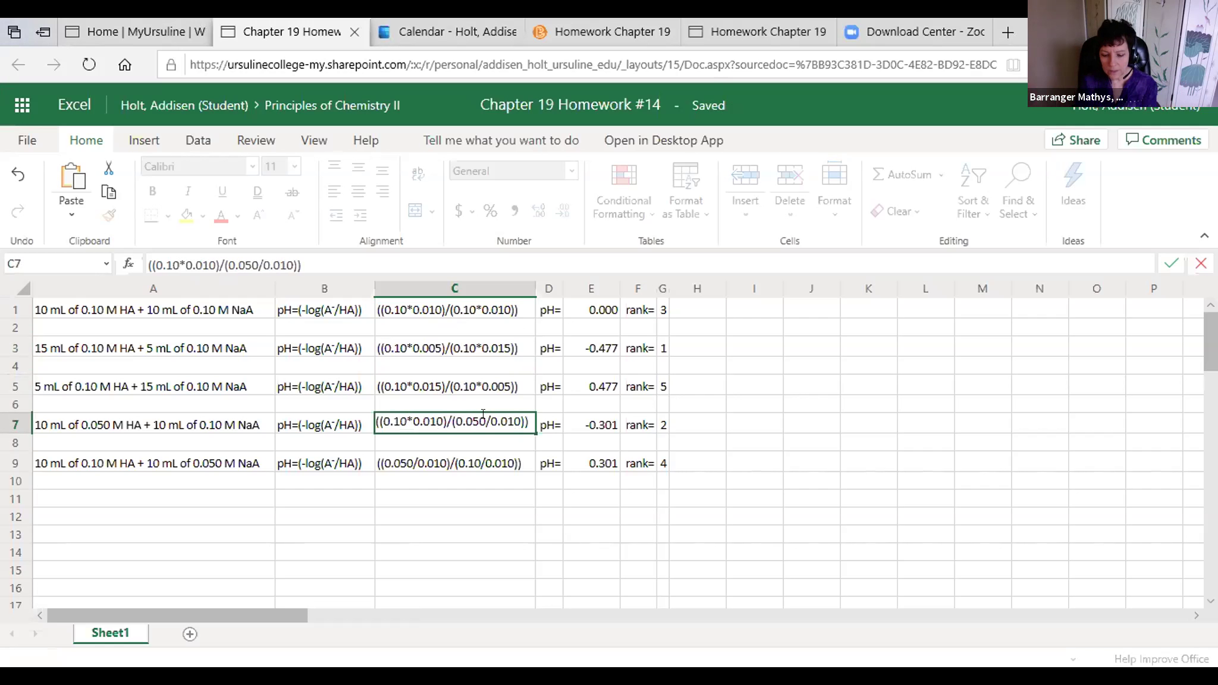
{"action": "key", "text": "BackSpace"}
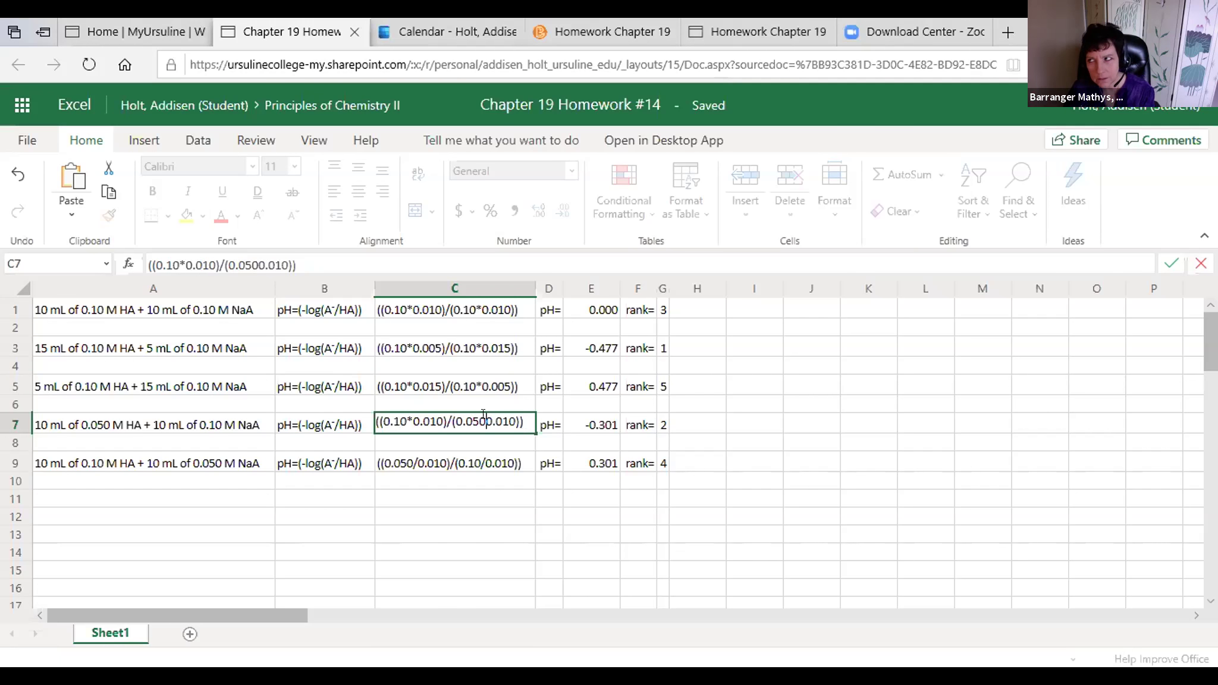
{"action": "type", "text": "*"}
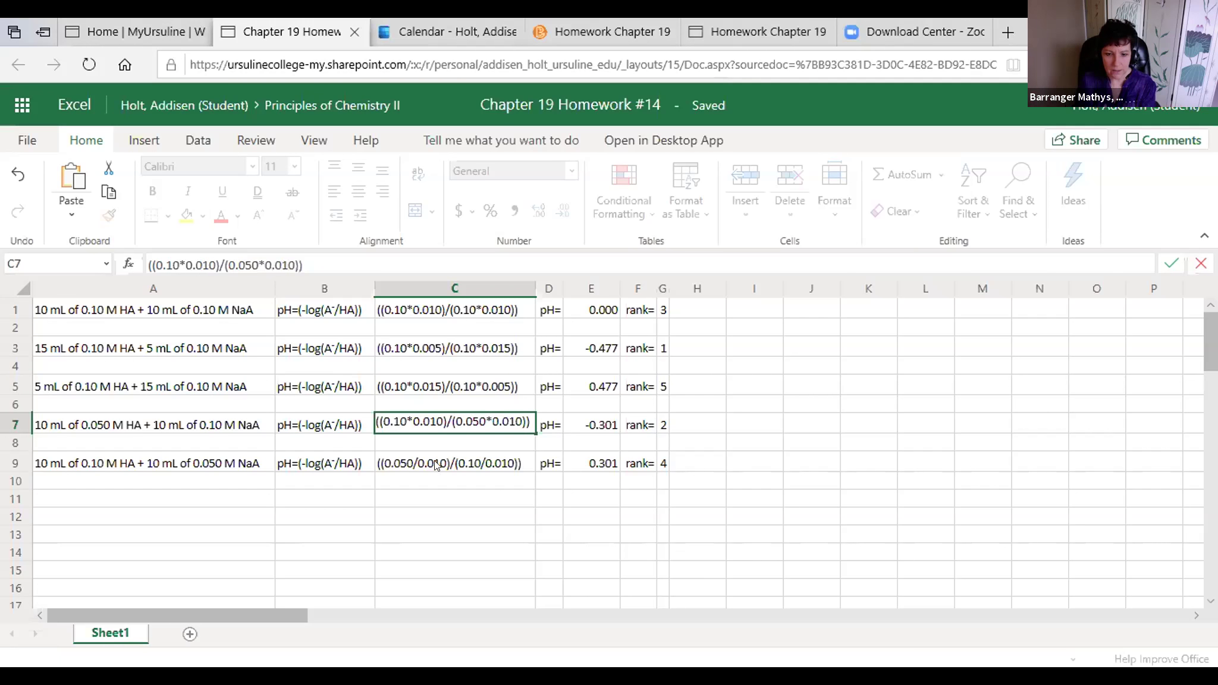
Change the ratio expression in cell C9 to ((0.050*0.010)/(0.10*0.010)), multiplying each concentration by its volume
{"action": "left_click", "coordinate": [410, 457]}
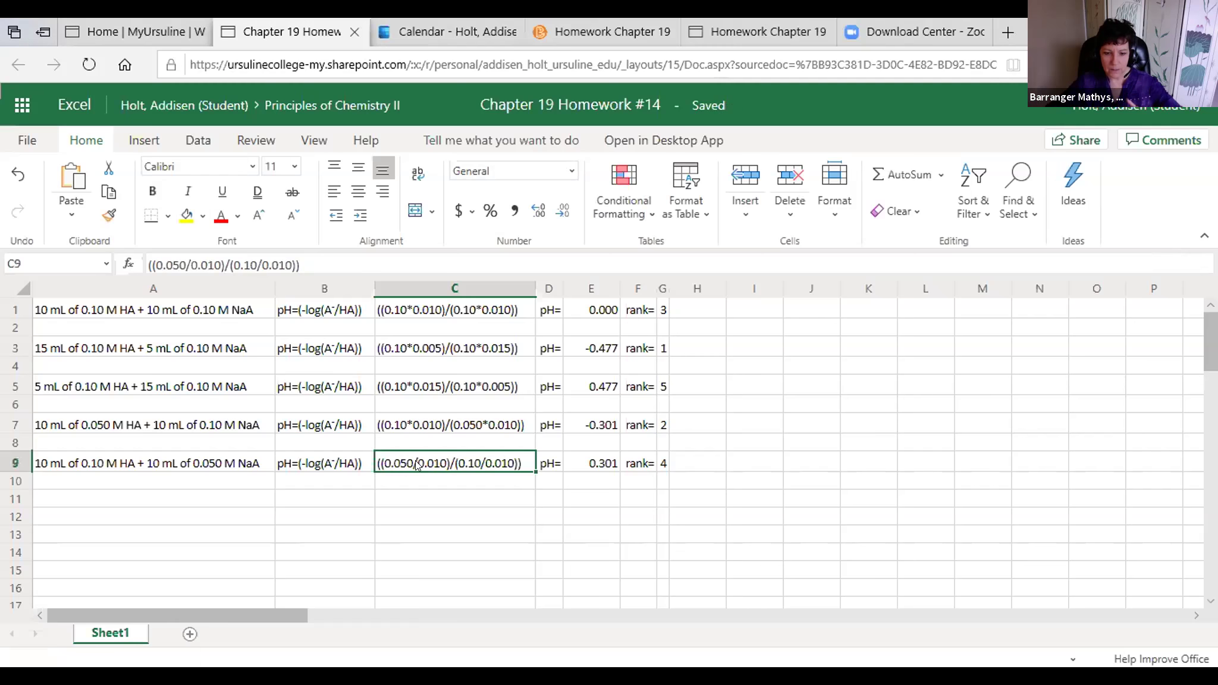
{"action": "key", "text": "F2"}
{"action": "left_click", "coordinate": [411, 458]}
{"action": "key", "text": "BackSpace"}
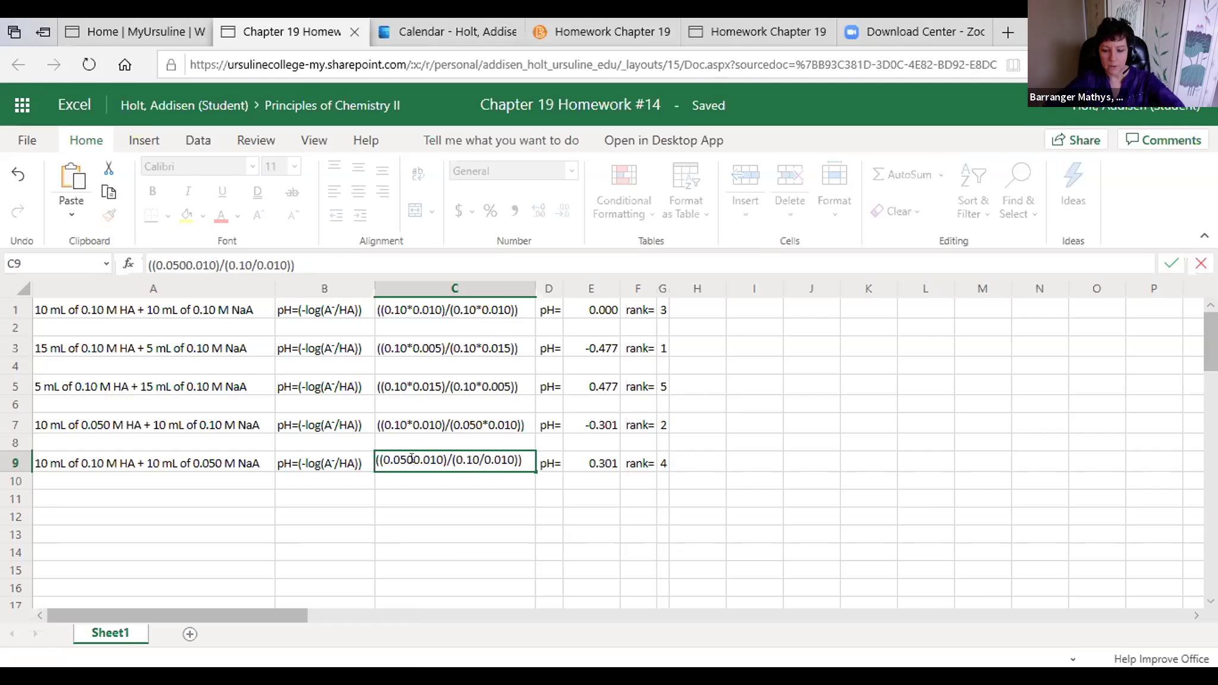
{"action": "type", "text": "*"}
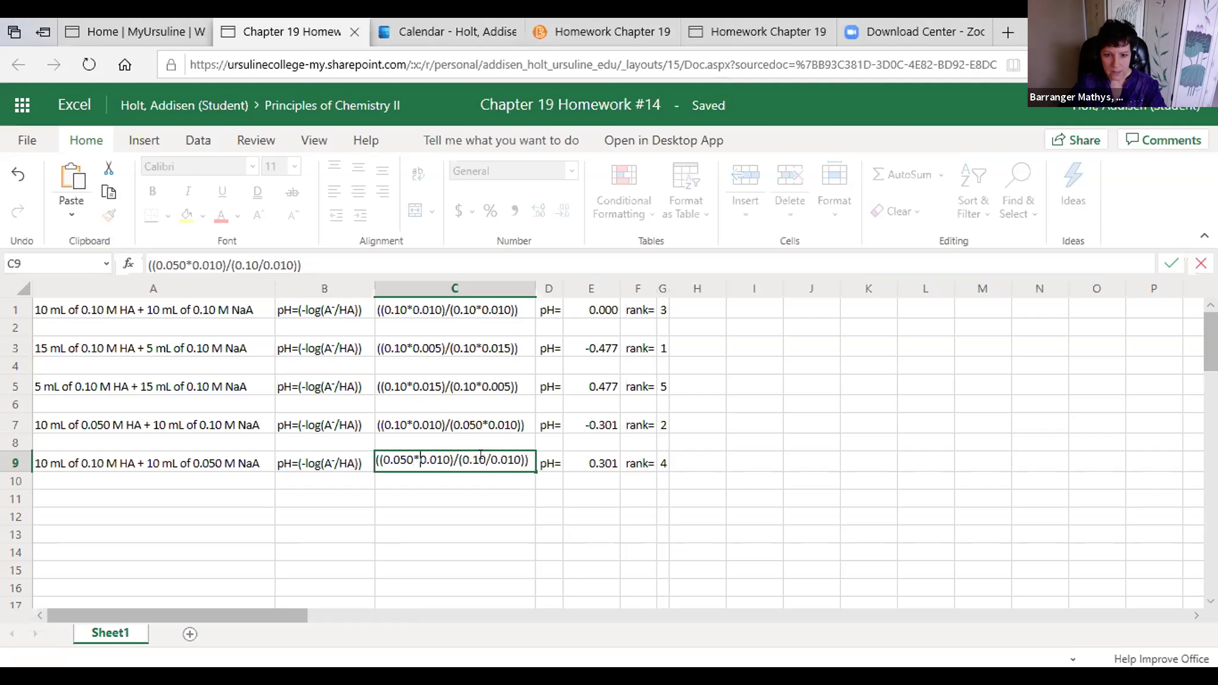
{"action": "left_click", "coordinate": [483, 457]}
{"action": "key", "text": "shift+Right"}
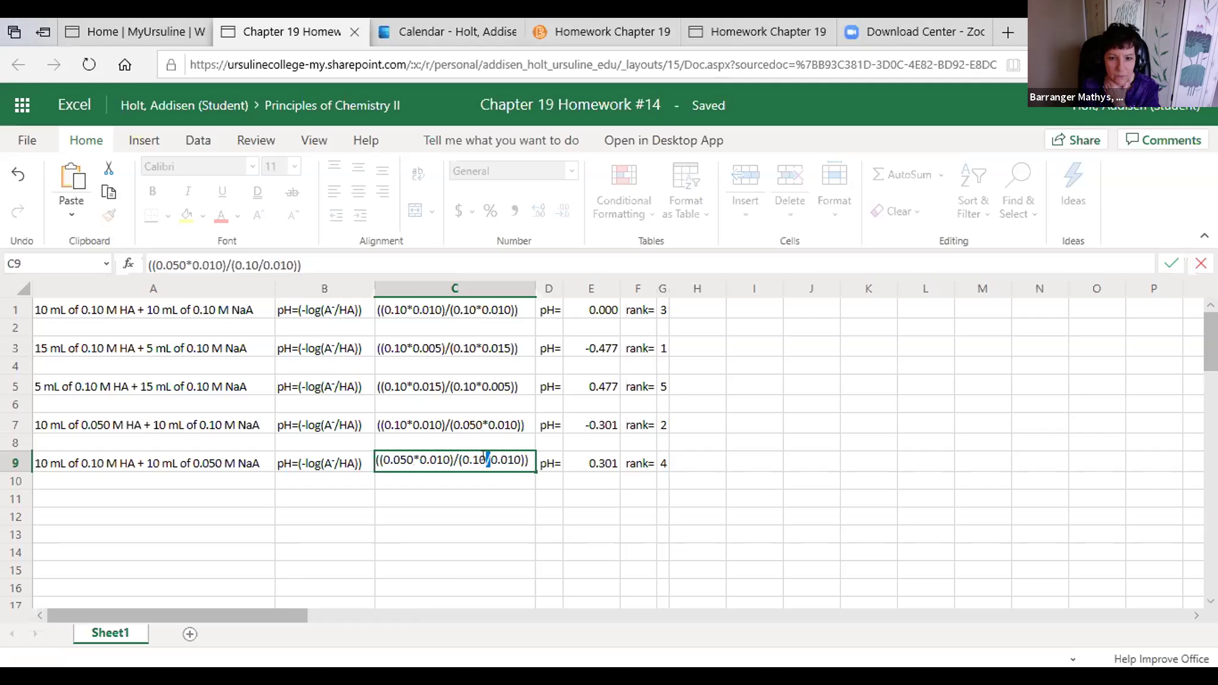
{"action": "type", "text": "*"}
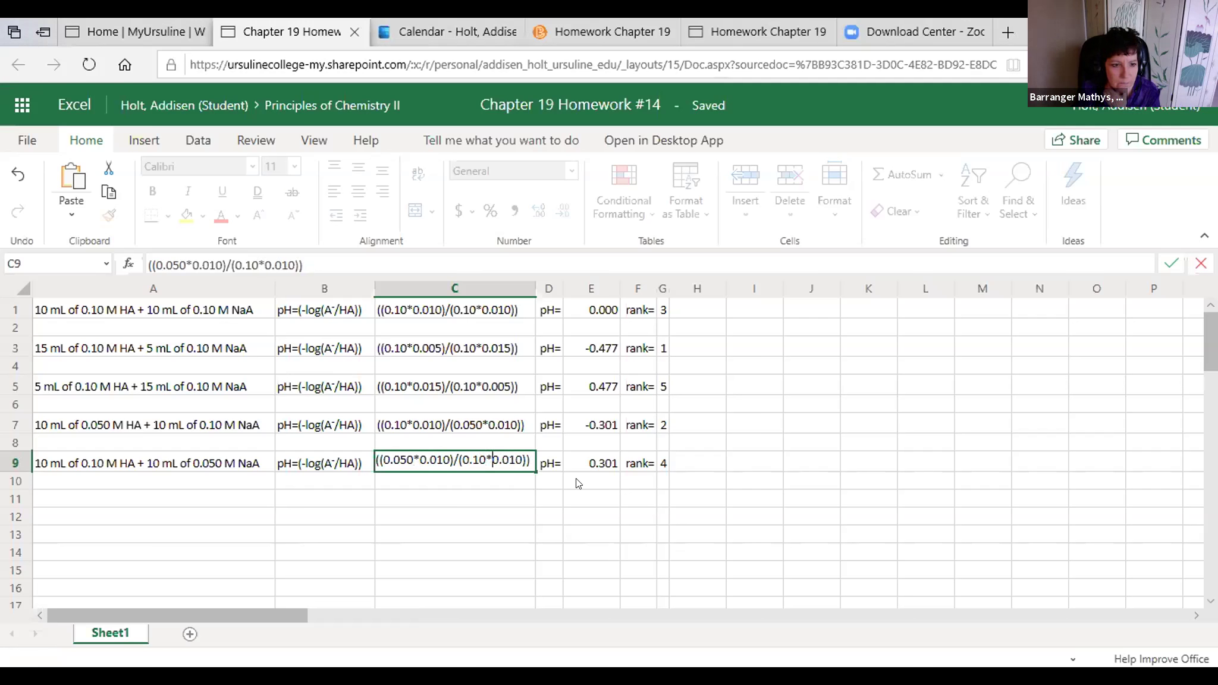
{"action": "left_click", "coordinate": [575, 485]}
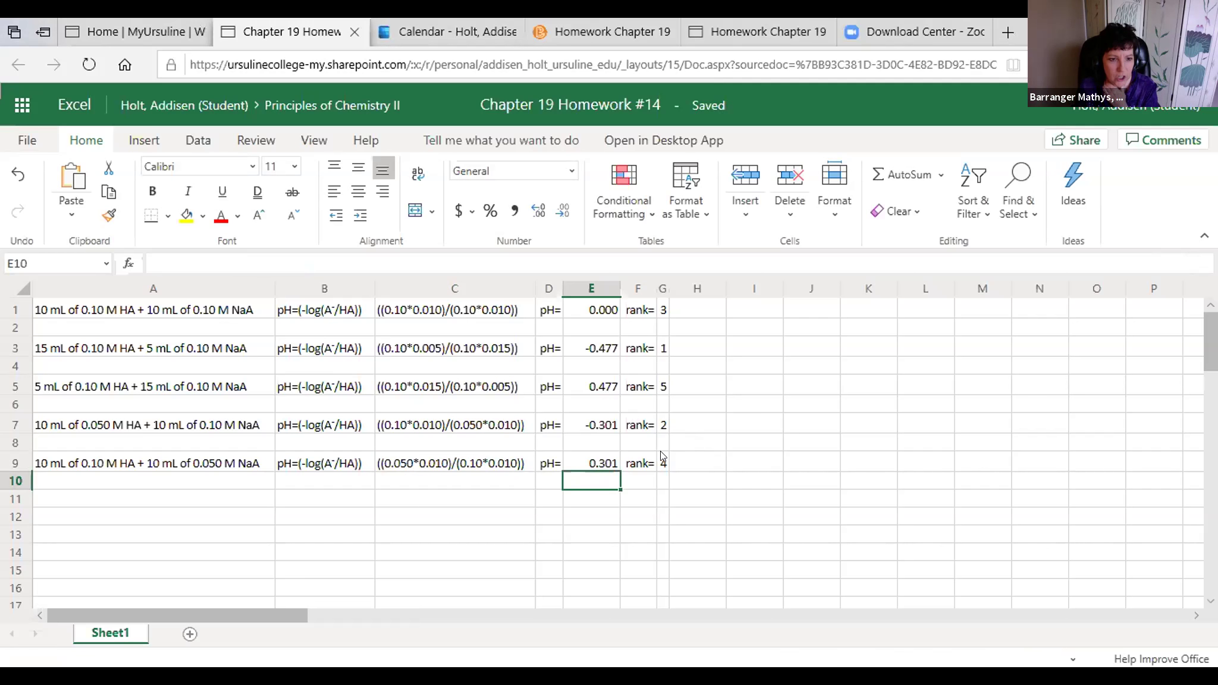
{"action": "left_click", "coordinate": [586, 461]}
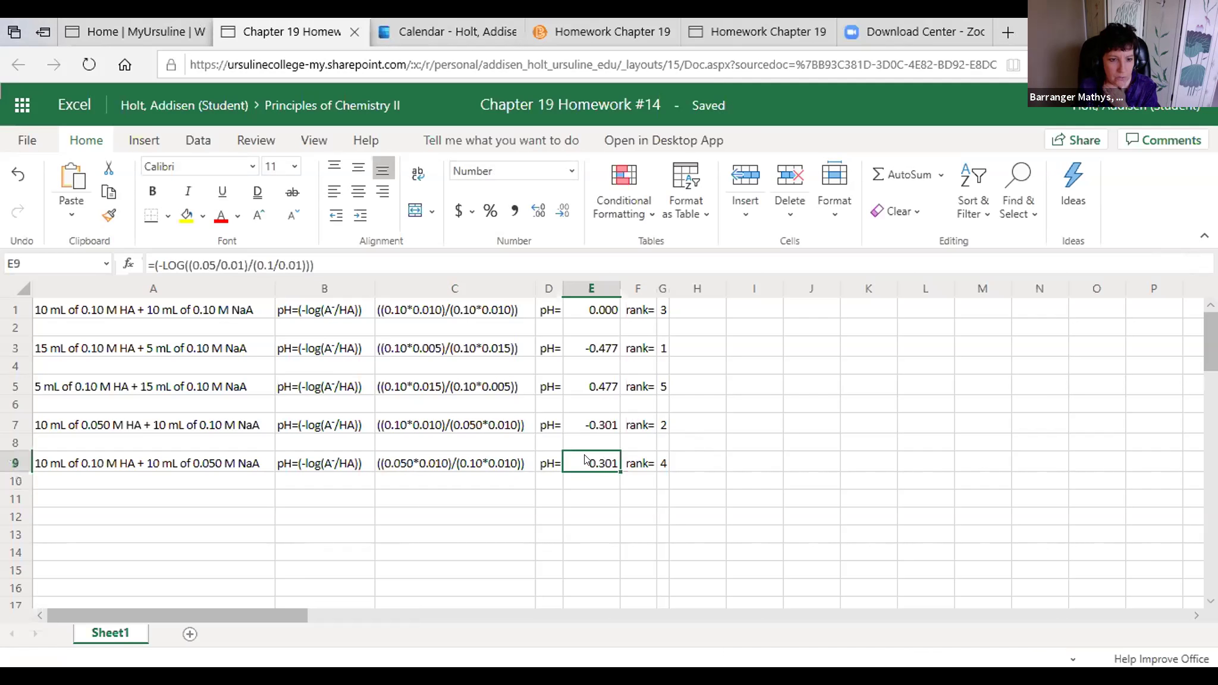
{"action": "left_click", "coordinate": [280, 265]}
{"action": "key", "text": "BackSpace"}
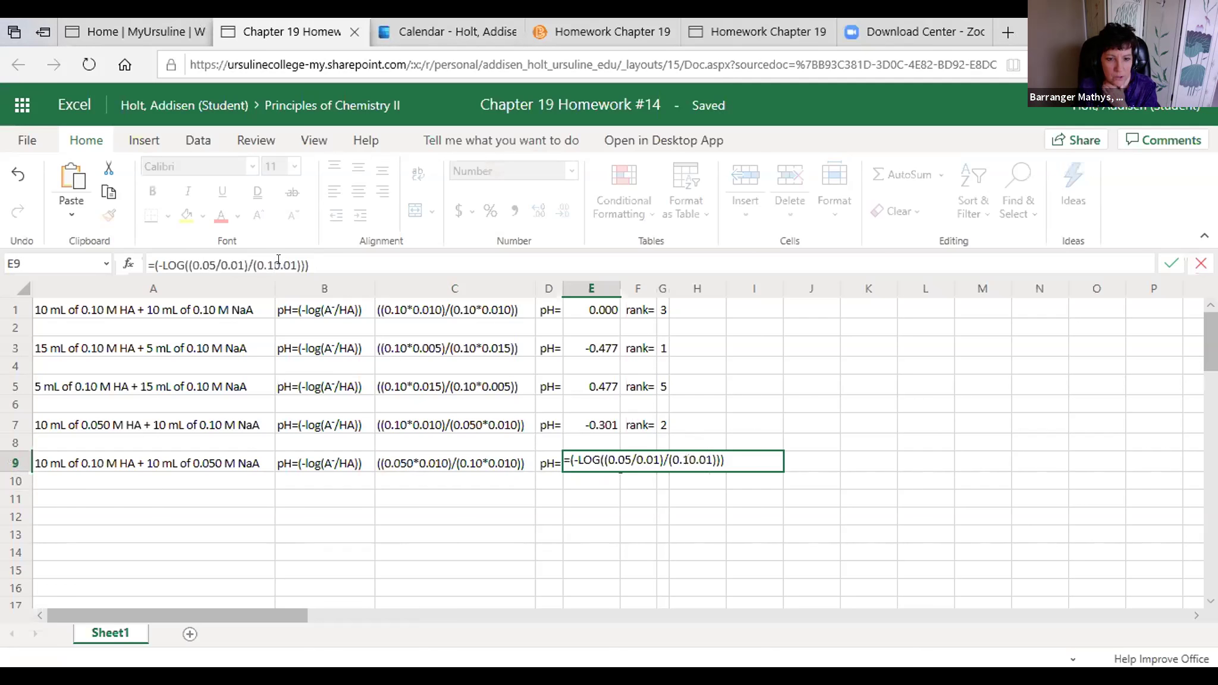
{"action": "type", "text": "*"}
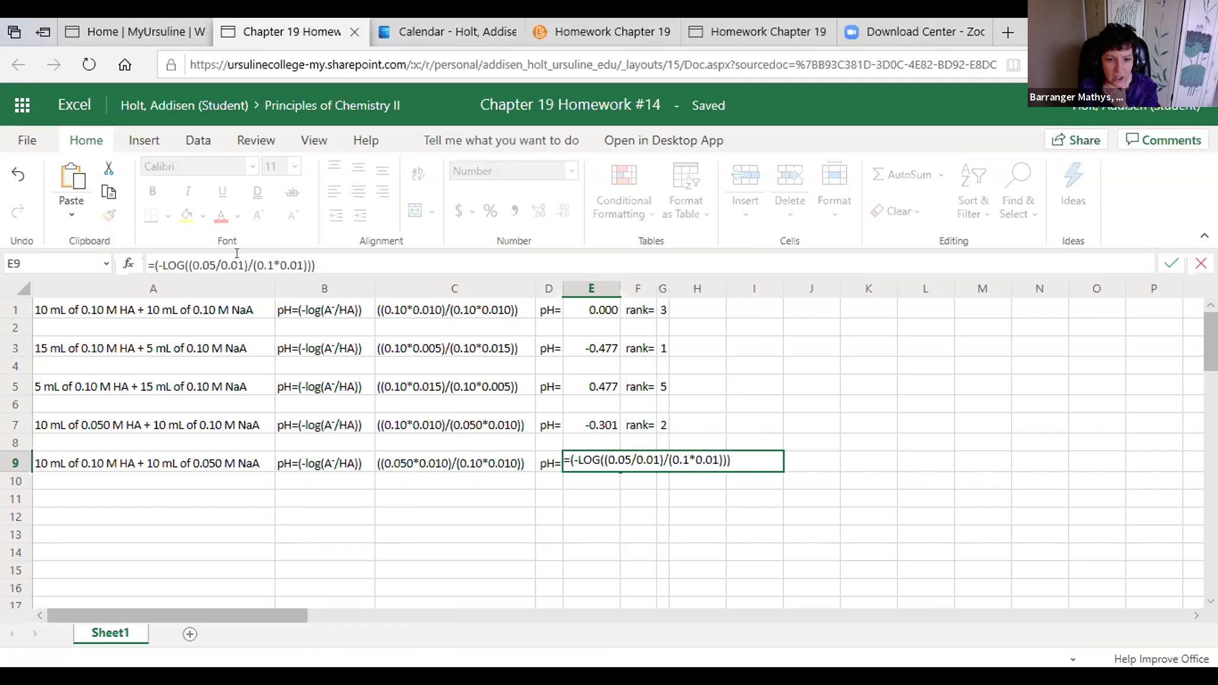
{"action": "left_click", "coordinate": [213, 262]}
{"action": "key", "text": "Delete"}
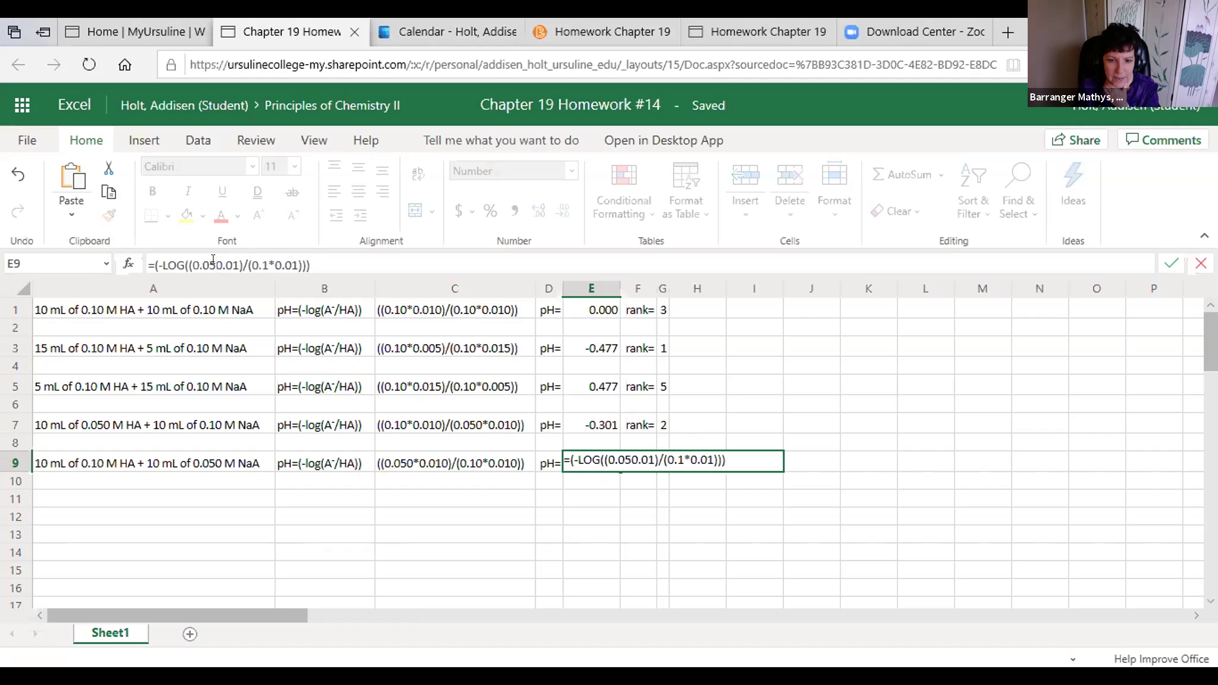
{"action": "type", "text": "*"}
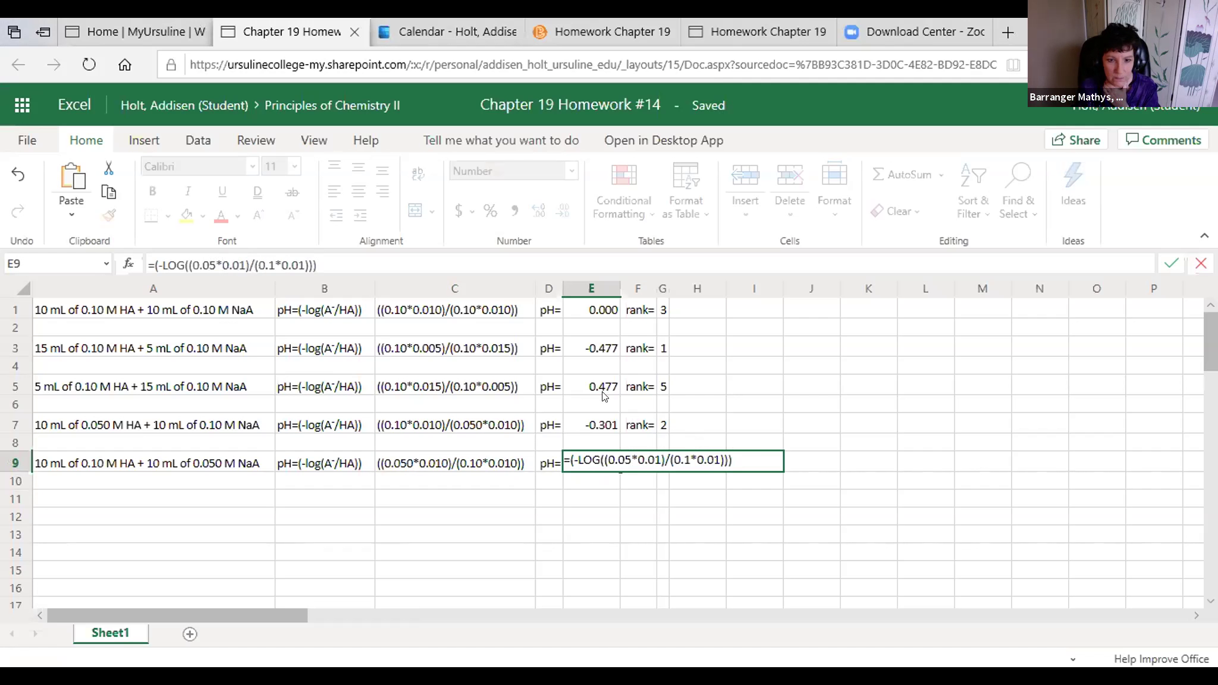
{"action": "left_click", "coordinate": [604, 424]}
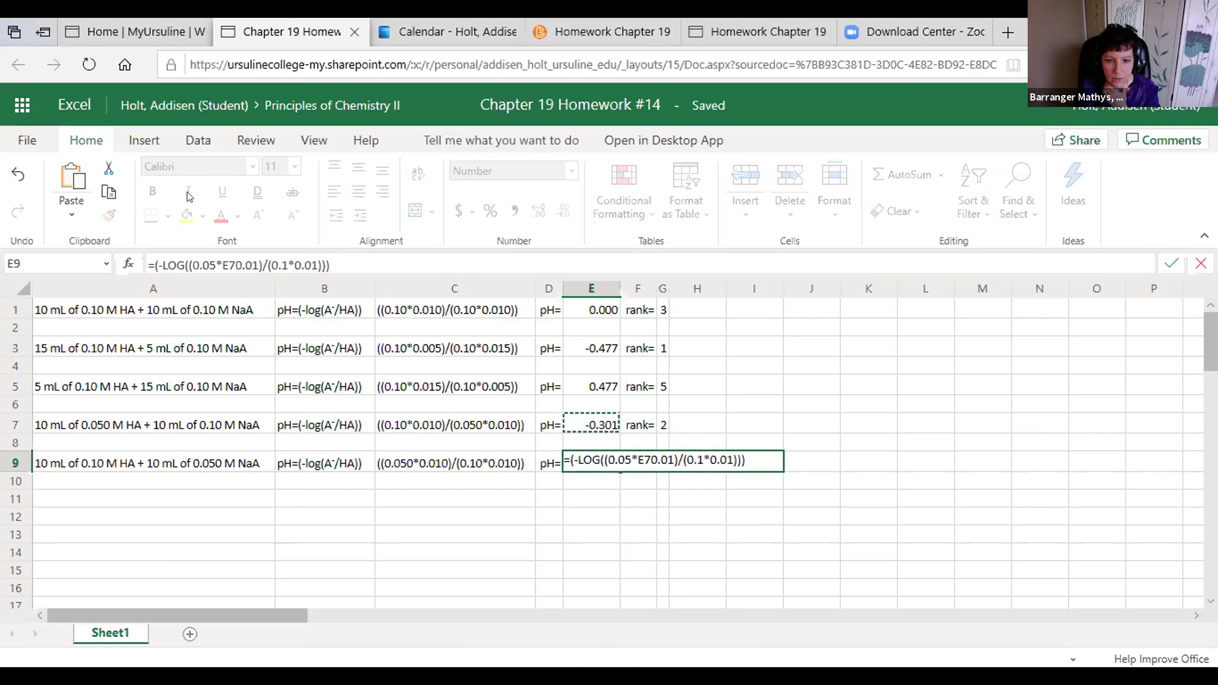
{"action": "key", "text": "Escape"}
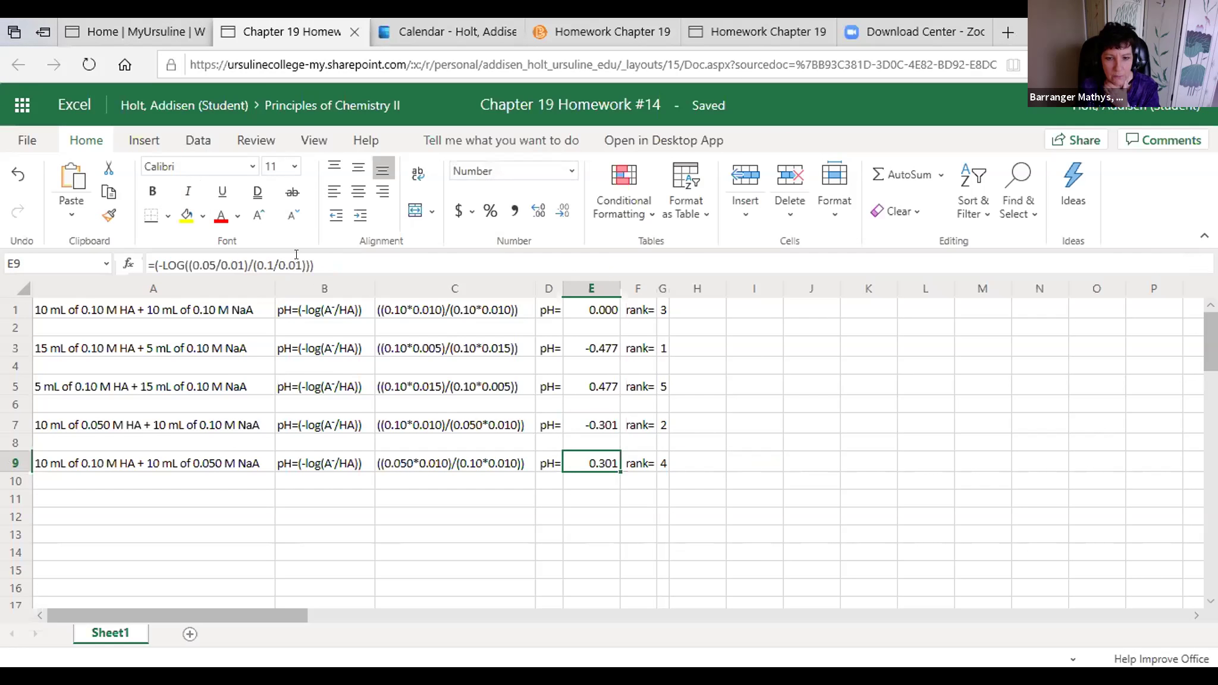
Change the pH formula in cell E9 to =(-LOG((0.05*0.01)/(0.1*0.01)))
{"action": "left_click", "coordinate": [276, 260]}
{"action": "key", "text": "Delete"}
{"action": "type", "text": "*"}
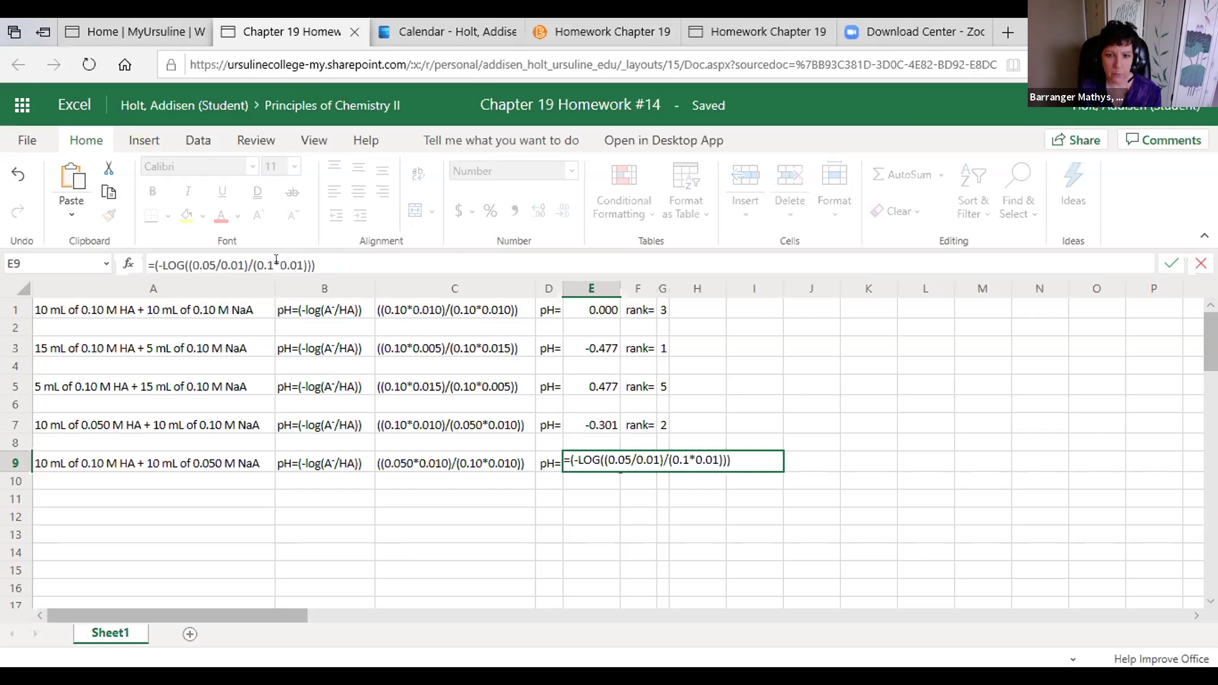
{"action": "left_click", "coordinate": [214, 261]}
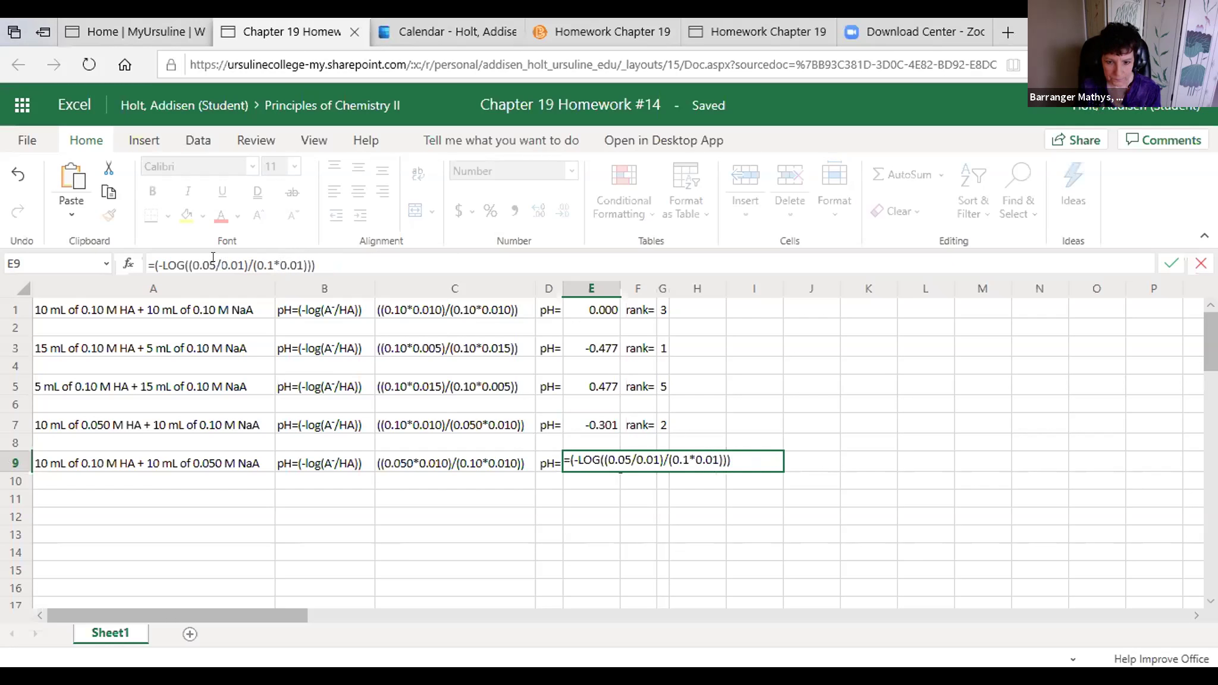
{"action": "key", "text": "BackSpace"}
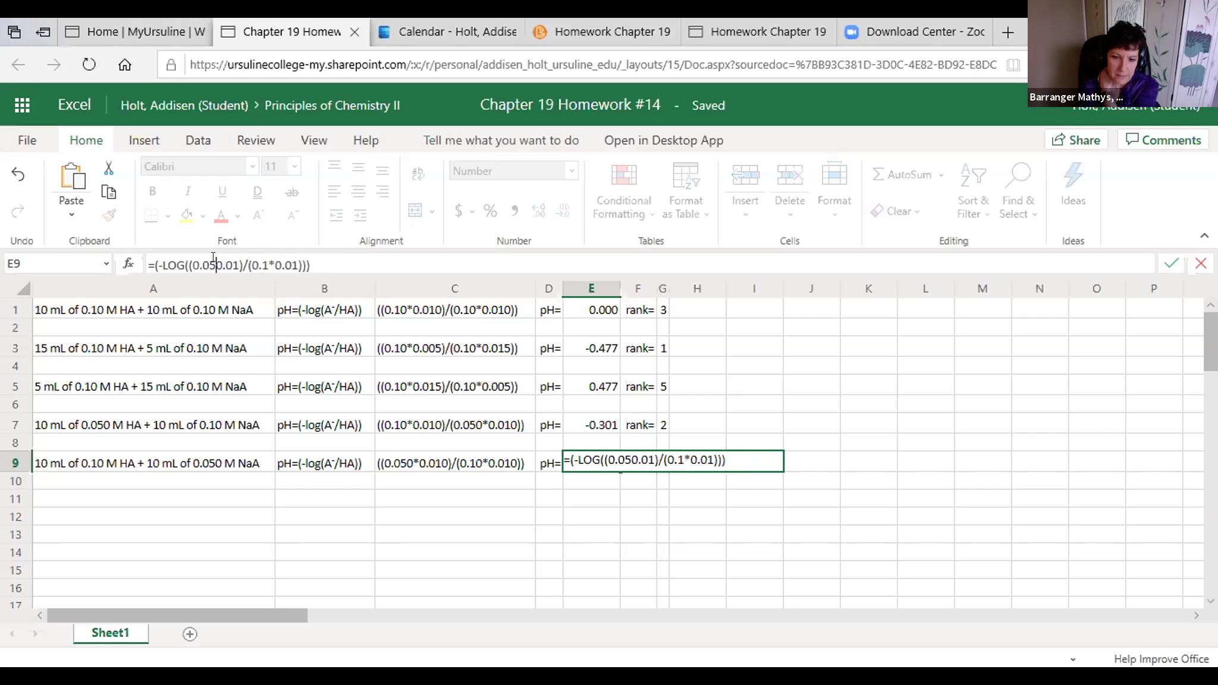
{"action": "type", "text": "*"}
{"action": "key", "text": "Return"}
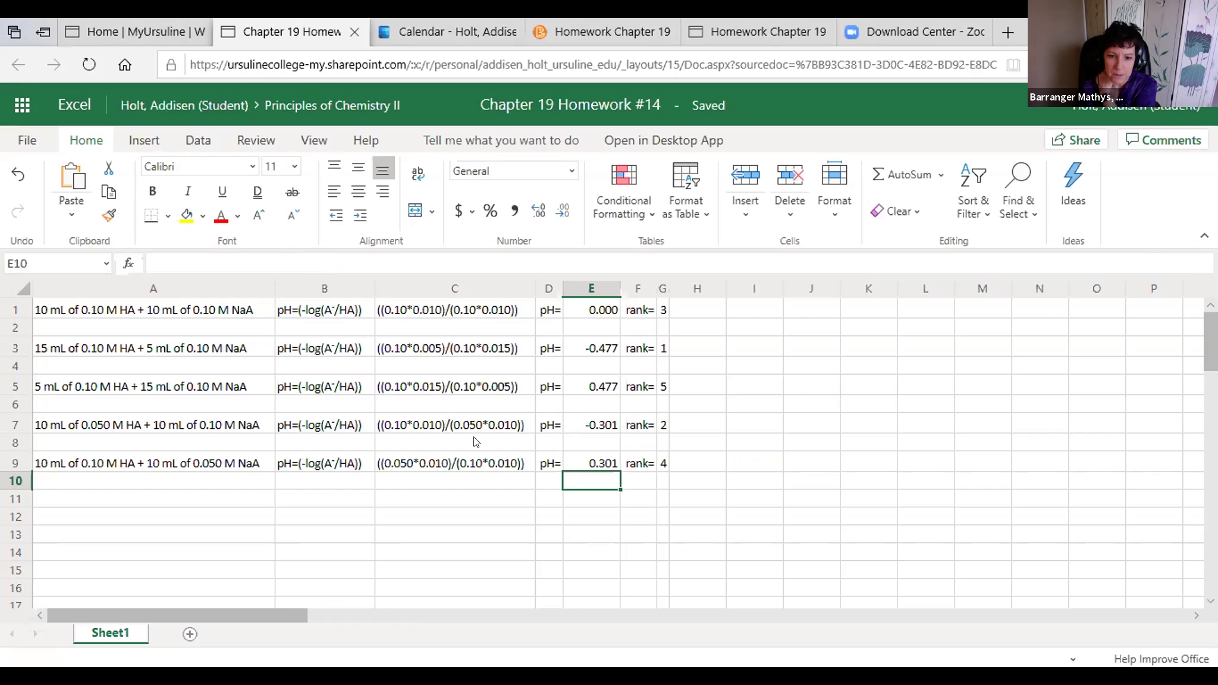
Change the pH formula in cell E7 to =(-LOG((0.1*0.01)/(0.05*0.01)))
{"action": "left_click", "coordinate": [583, 418]}
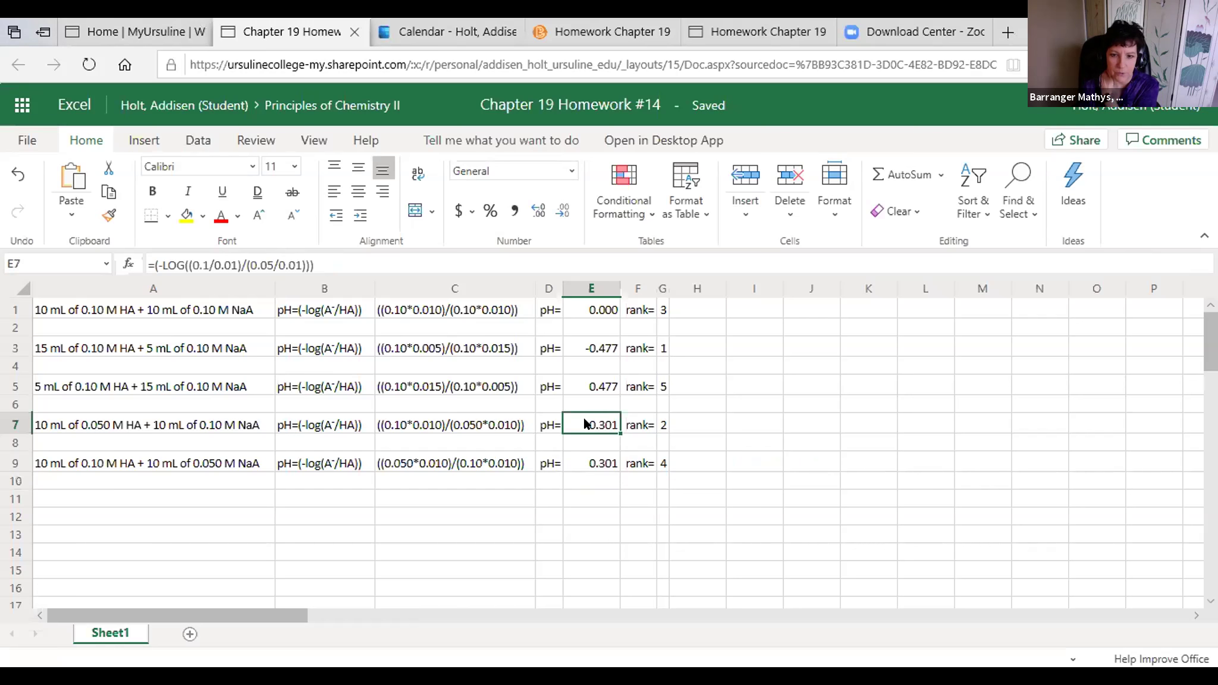
{"action": "left_click", "coordinate": [277, 264]}
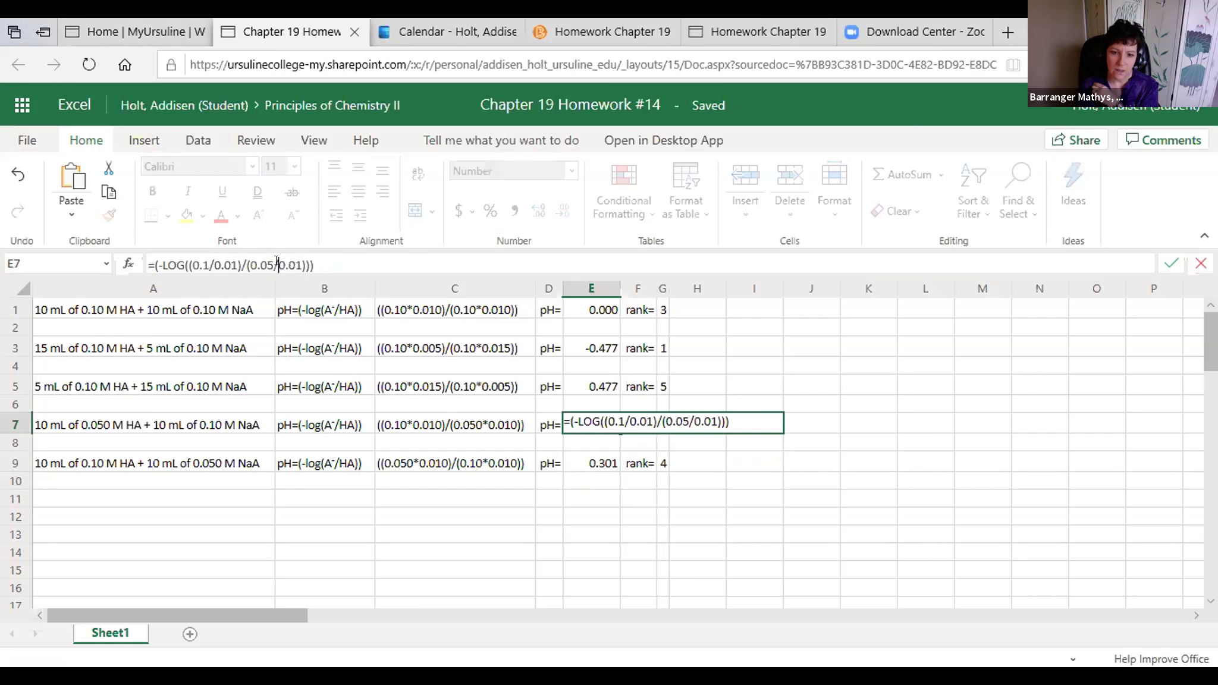
{"action": "key", "text": "BackSpace"}
{"action": "type", "text": "*"}
{"action": "left_click", "coordinate": [209, 258]}
{"action": "key", "text": "BackSpace"}
{"action": "type", "text": "*"}
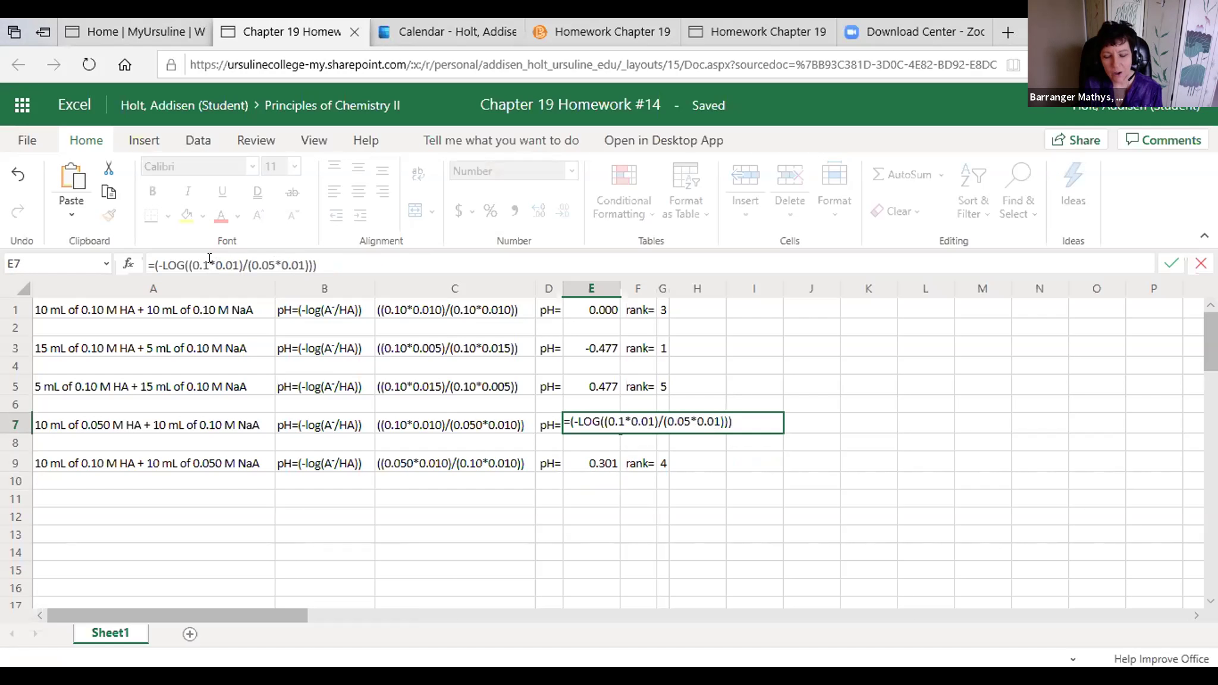
{"action": "key", "text": "Return"}
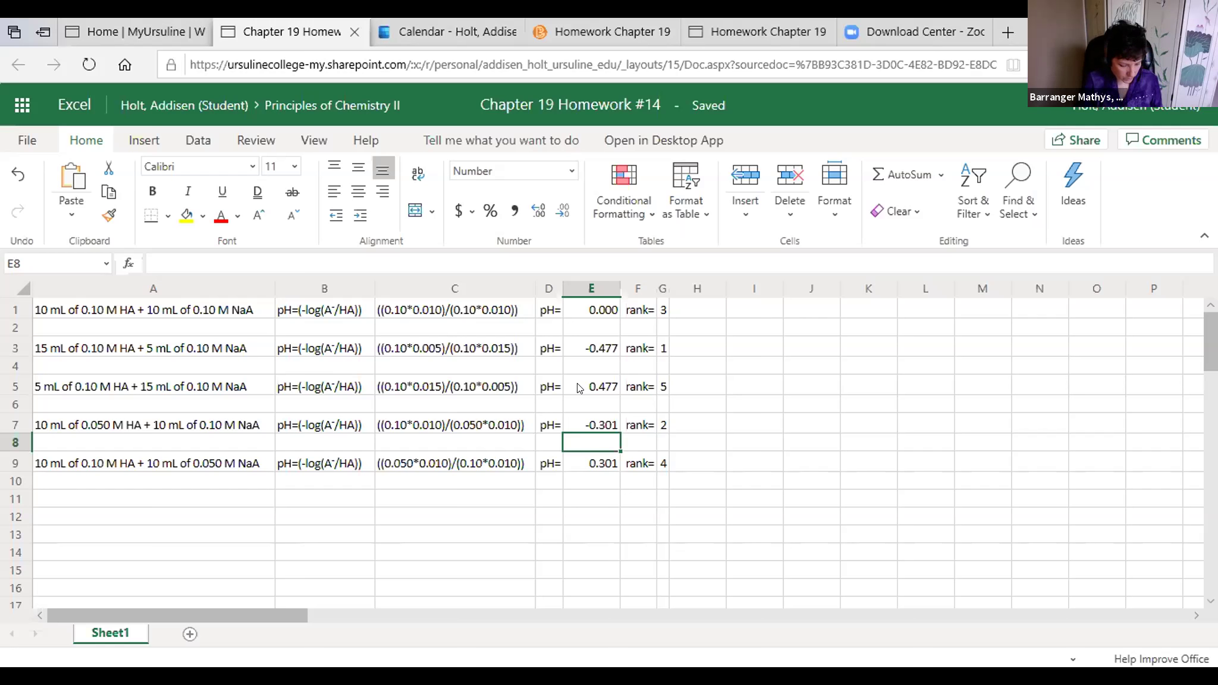
Change the pH formula in cell E5 to =(-LOG((0.1*0.015)/(0.1*0.005)))
{"action": "left_click", "coordinate": [580, 387]}
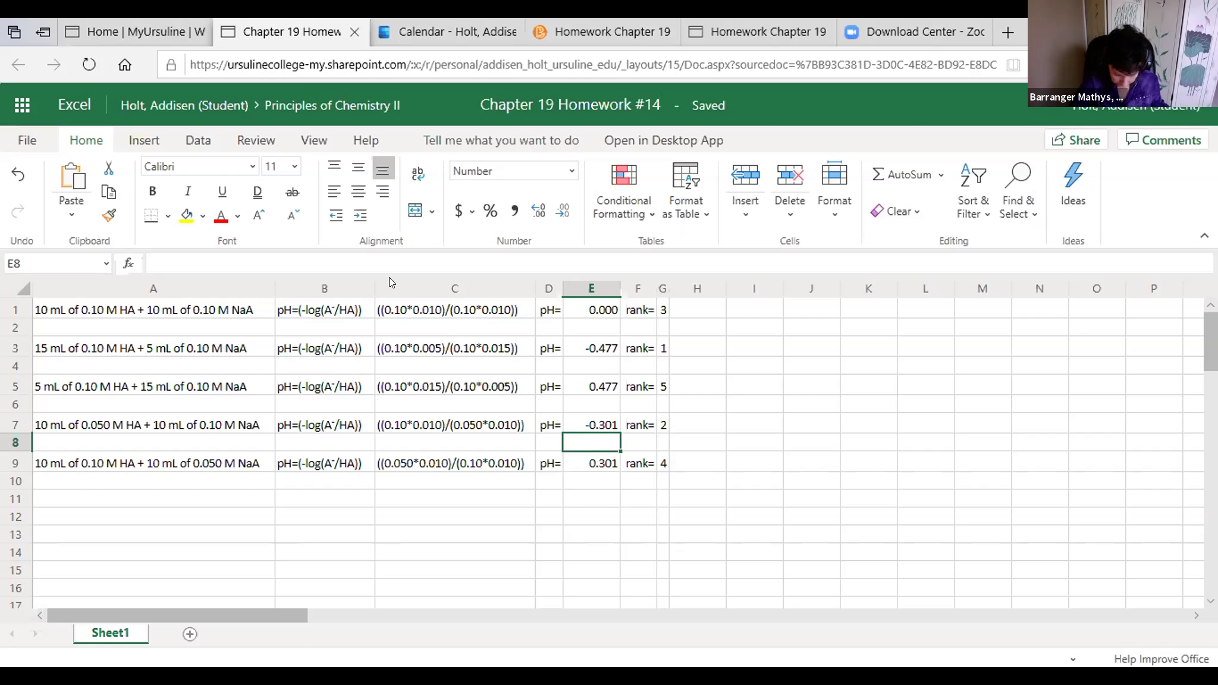
{"action": "left_click", "coordinate": [278, 259]}
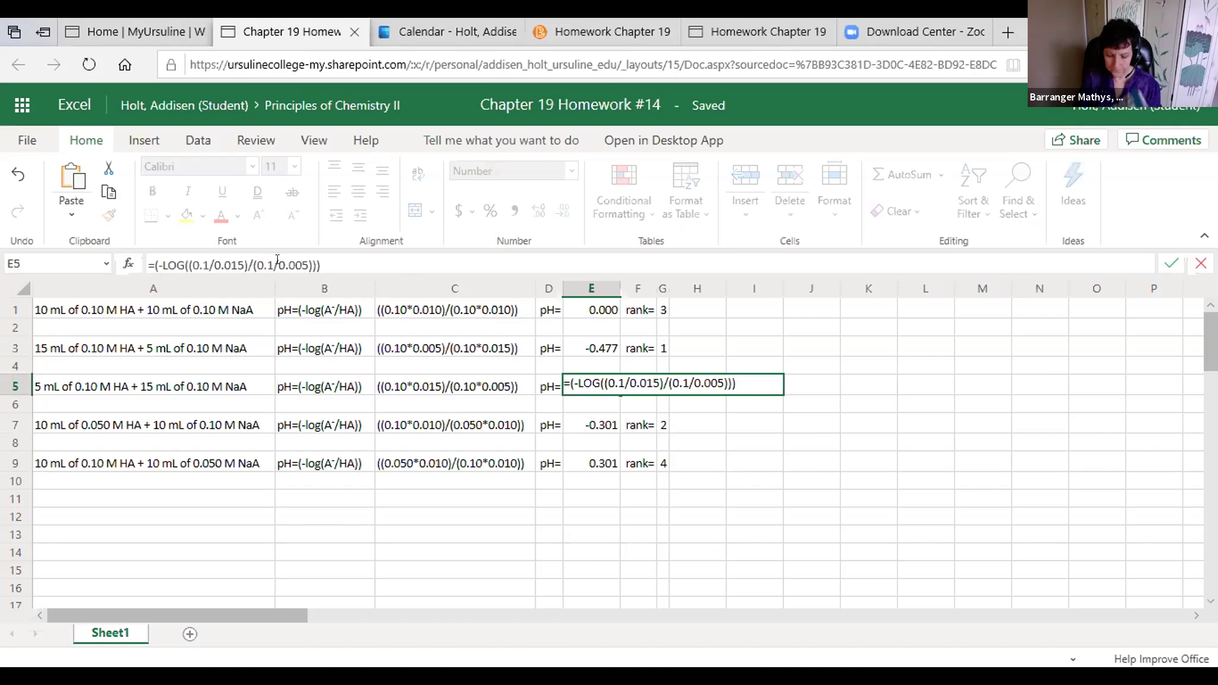
{"action": "key", "text": "BackSpace"}
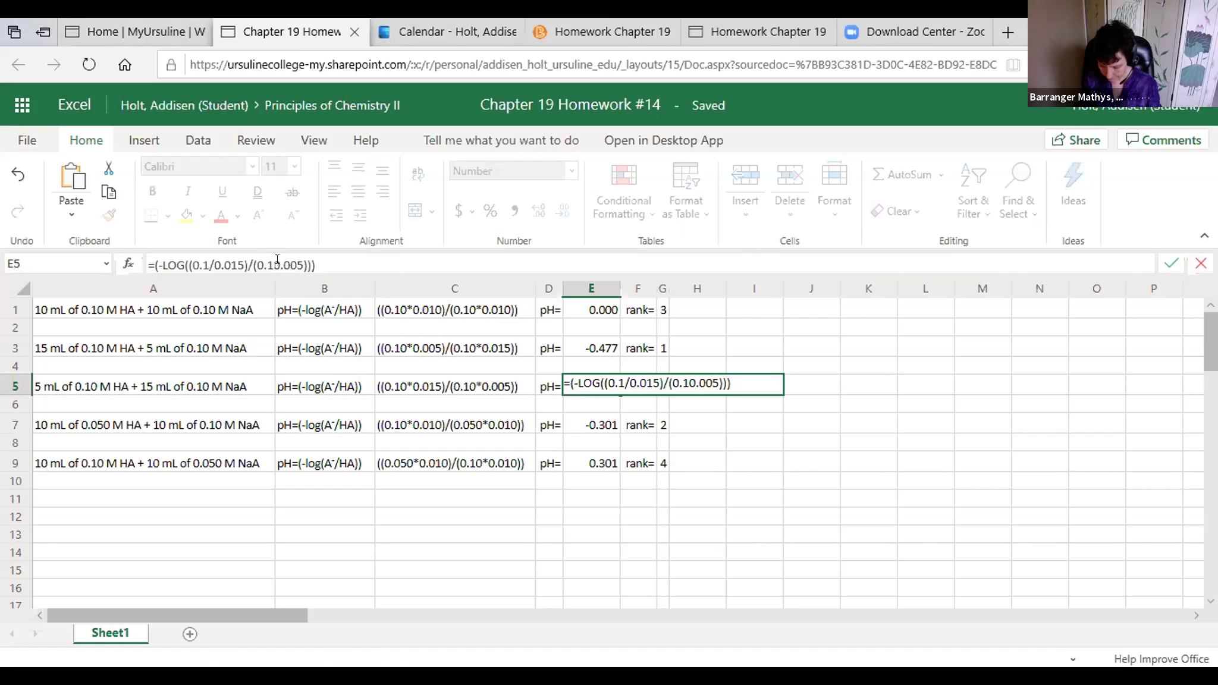
{"action": "type", "text": "*"}
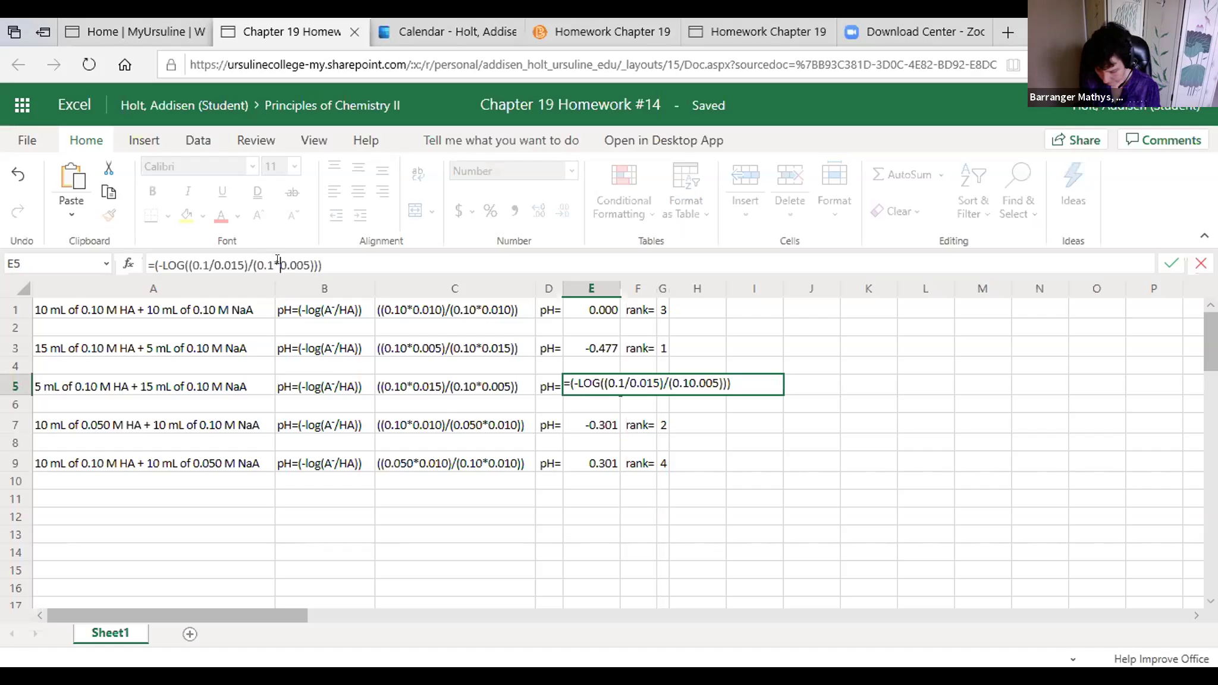
{"action": "left_click", "coordinate": [624, 383]}
{"action": "key", "text": "BackSpace"}
{"action": "type", "text": "*"}
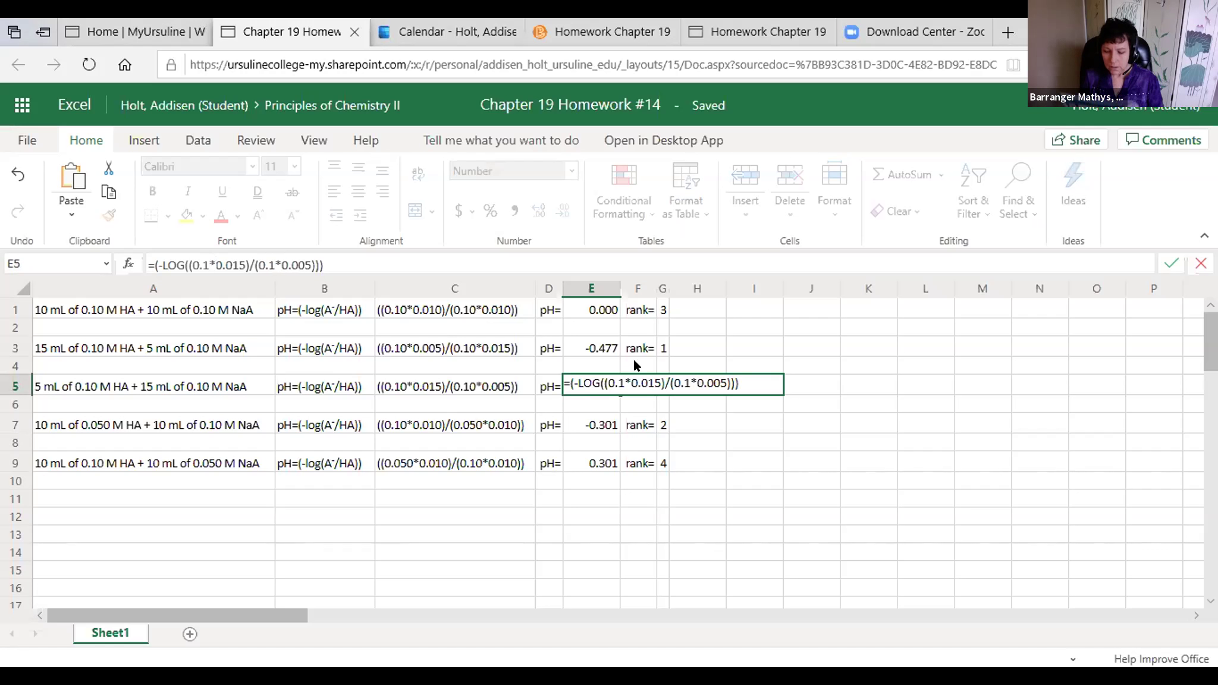
{"action": "key", "text": "Return"}
Change the pH formula in cell E3 to =(-LOG((0.1*0.005)/(0.1*0.015)))
{"action": "key", "text": "Up"}
{"action": "key", "text": "Up"}
{"action": "key", "text": "Up"}
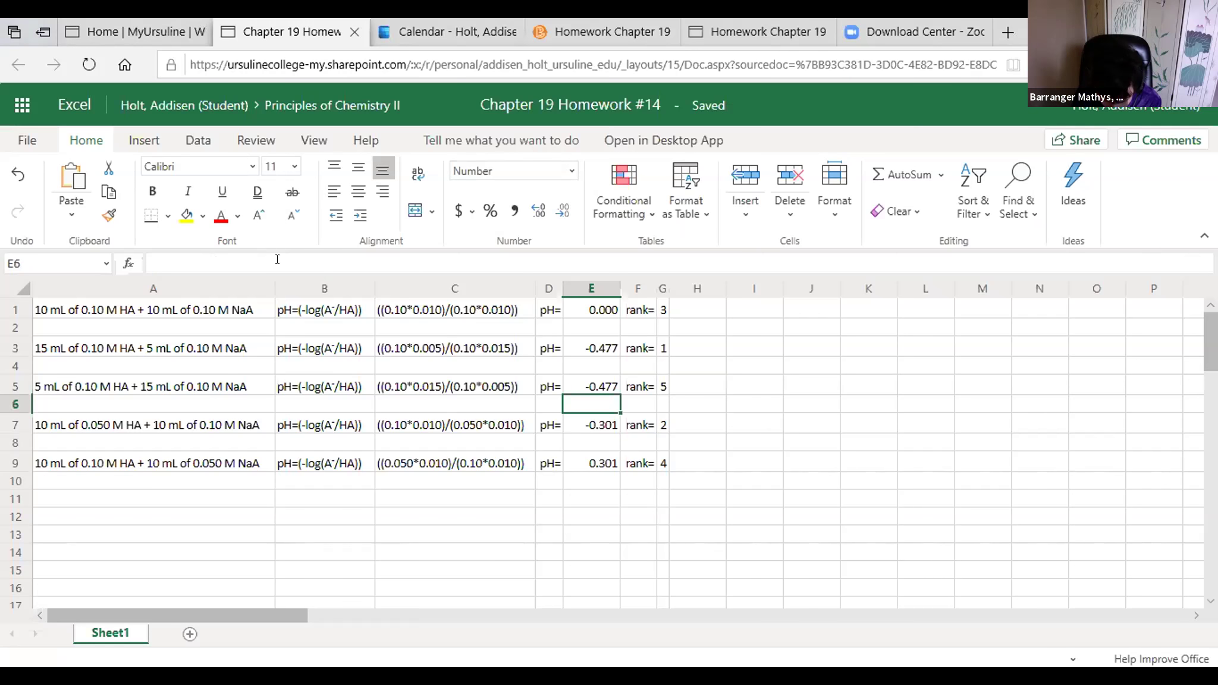
{"action": "left_click", "coordinate": [275, 262]}
{"action": "type", "text": "*"}
{"action": "left_click", "coordinate": [212, 264]}
{"action": "key", "text": "BackSpace"}
{"action": "type", "text": "*"}
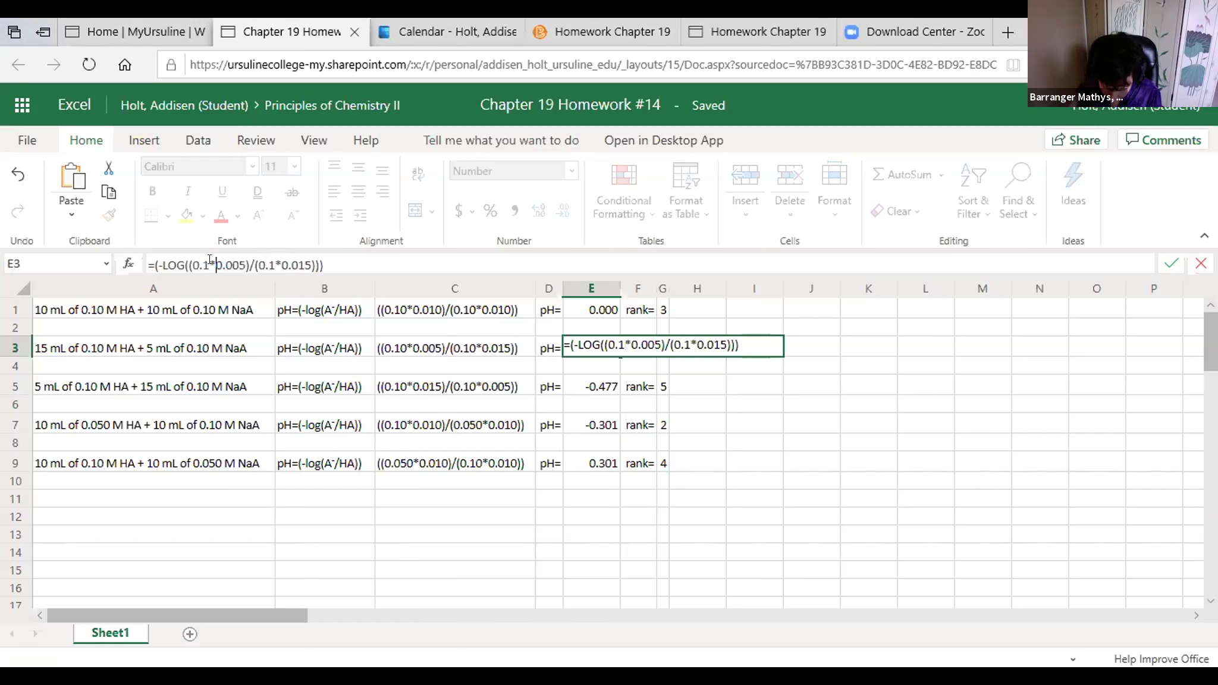
{"action": "key", "text": "Return"}
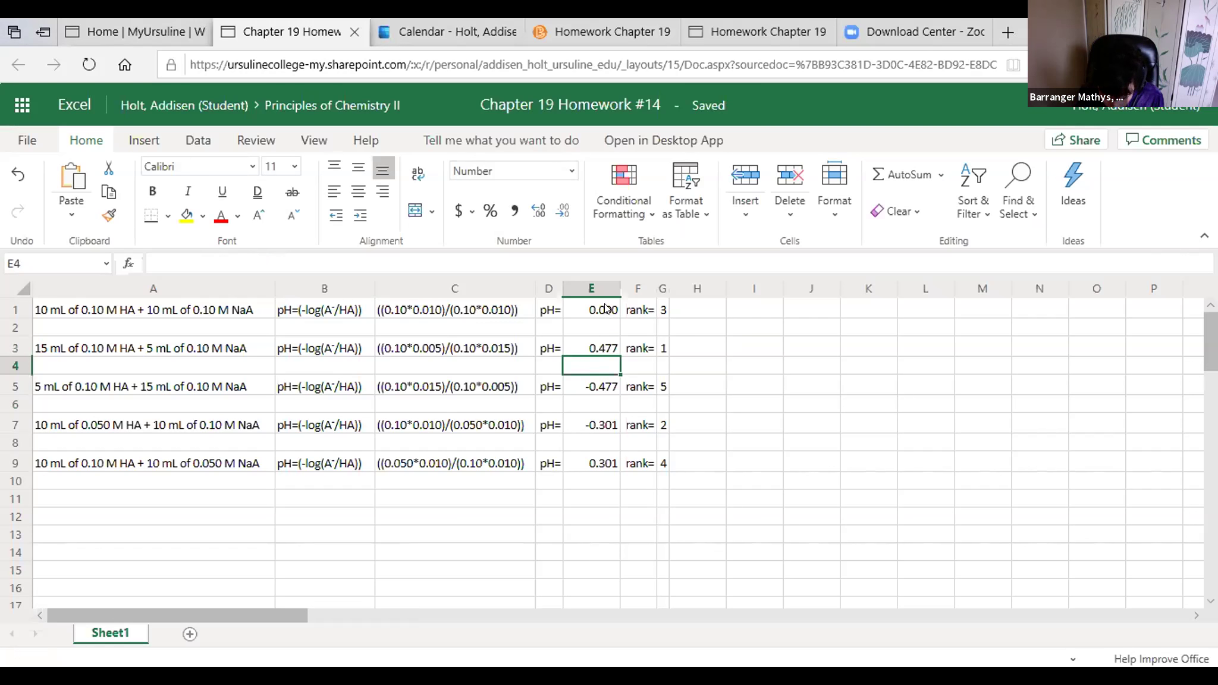
Change the pH formula in cell E1 to =(-LOG((0.1*0.01)/(0.1*0.01)))
{"action": "left_click", "coordinate": [607, 307]}
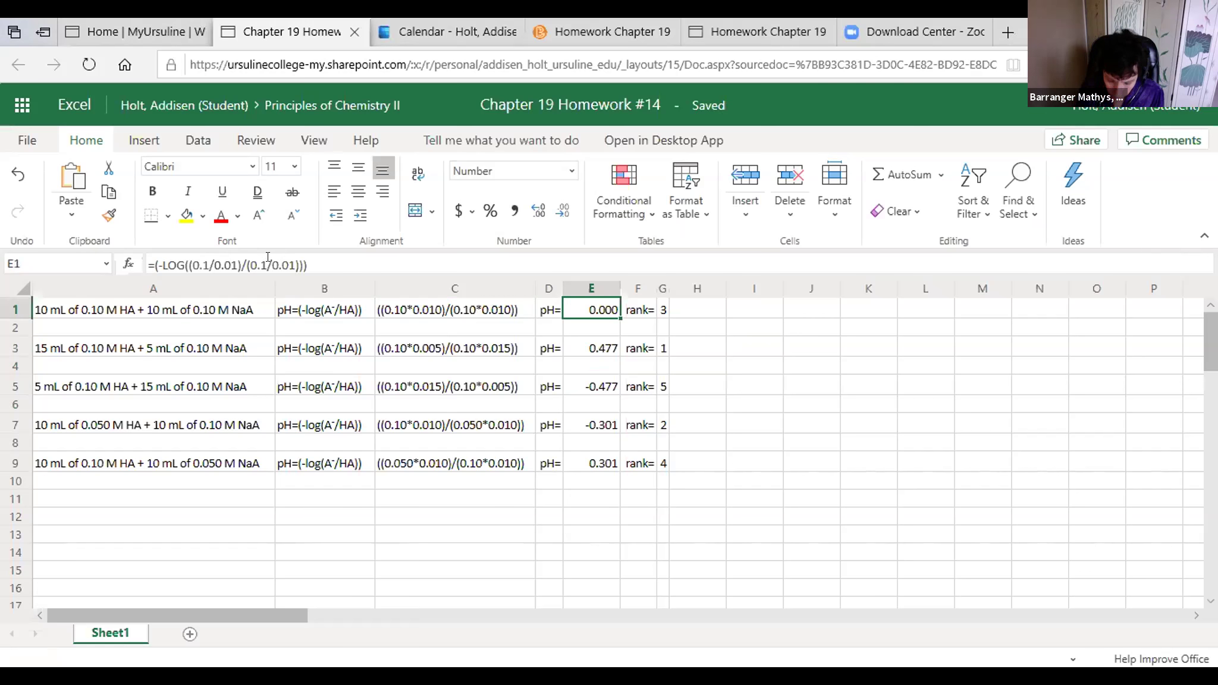
{"action": "left_click", "coordinate": [266, 265]}
{"action": "key", "text": "BackSpace"}
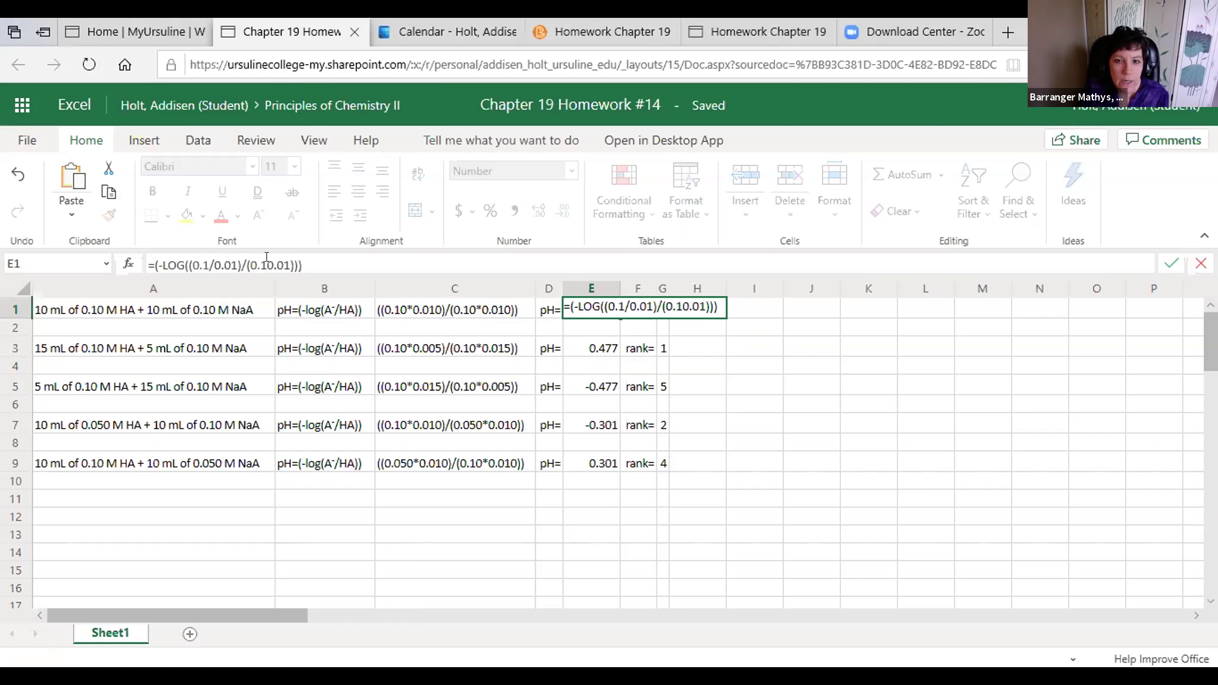
{"action": "type", "text": "*"}
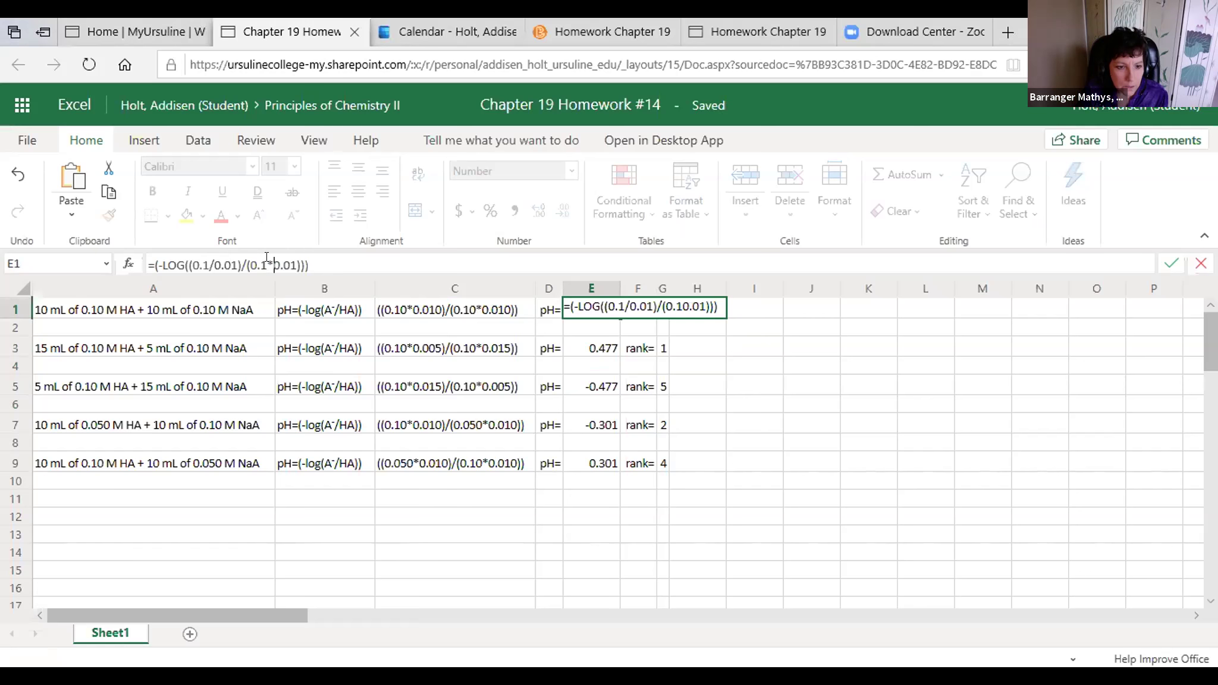
{"action": "left_click", "coordinate": [208, 265]}
{"action": "key", "text": "BackSpace"}
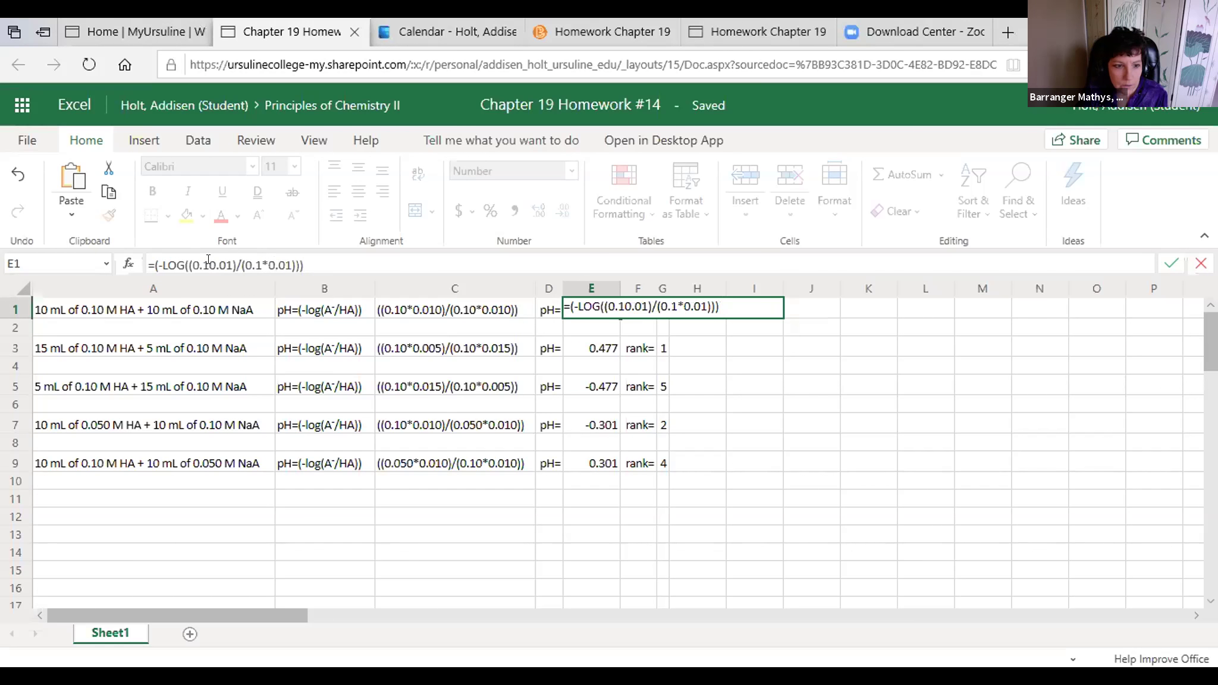
{"action": "type", "text": "*"}
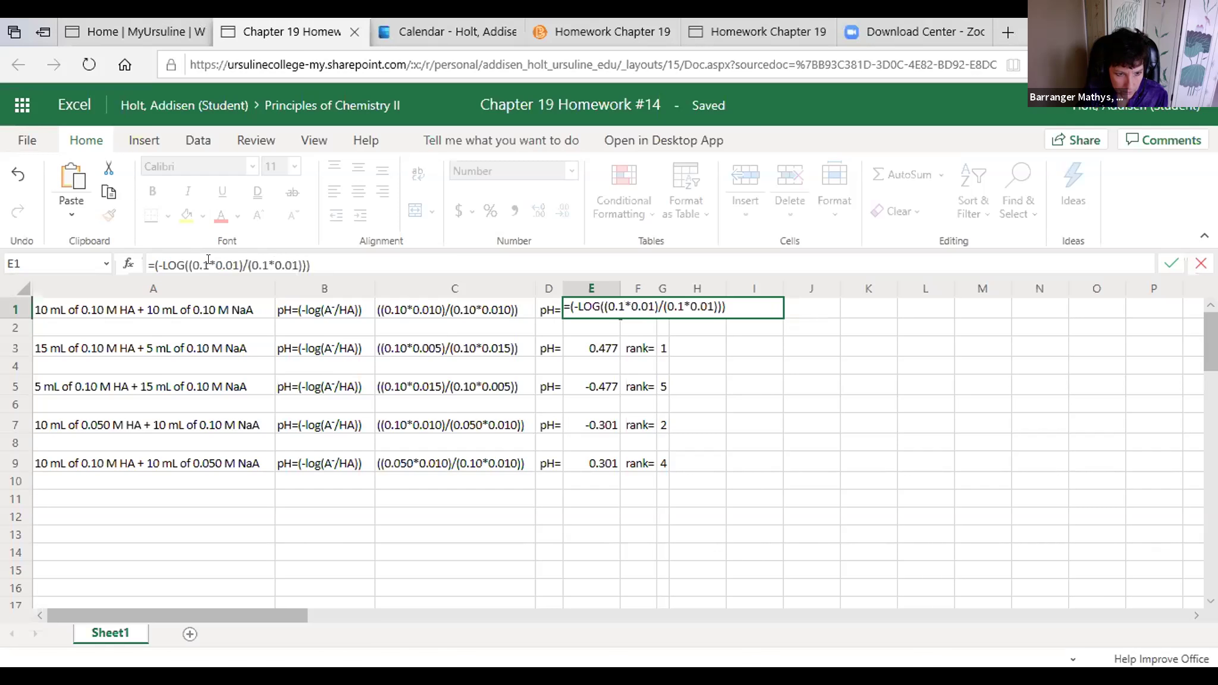
{"action": "key", "text": "Return"}
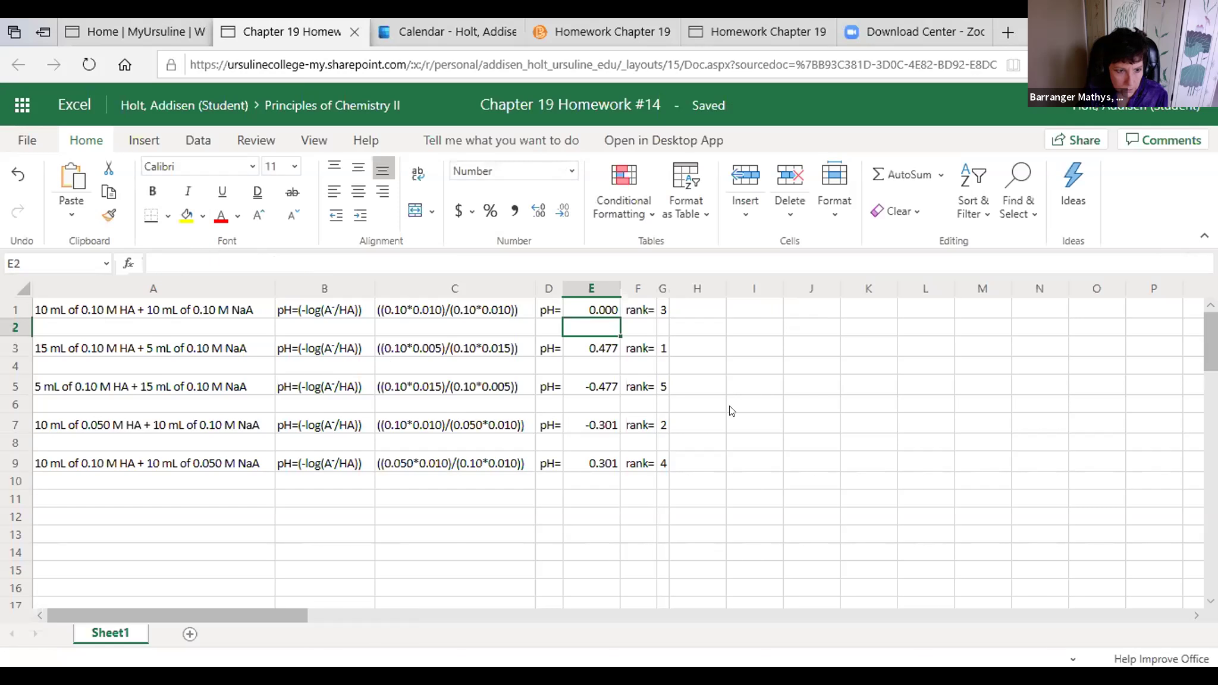
Set the rank in cell G5 to 1 and the rank in cell G3 to 5
{"action": "left_click", "coordinate": [663, 386]}
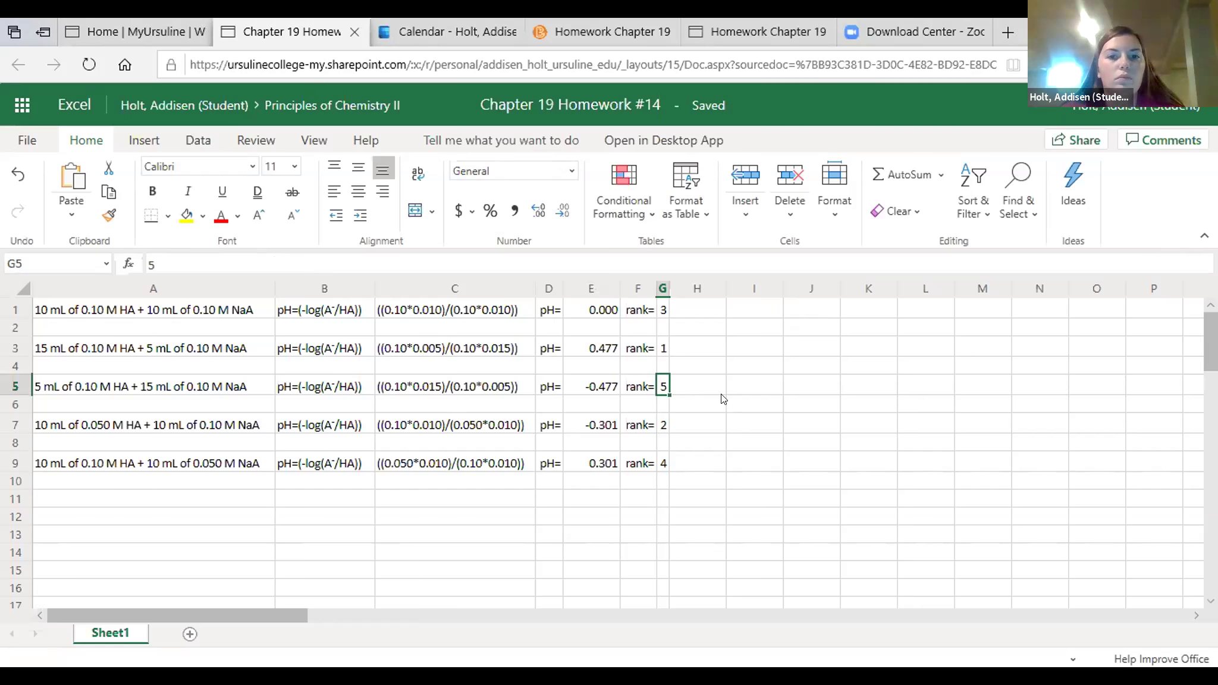
{"action": "type", "text": "1"}
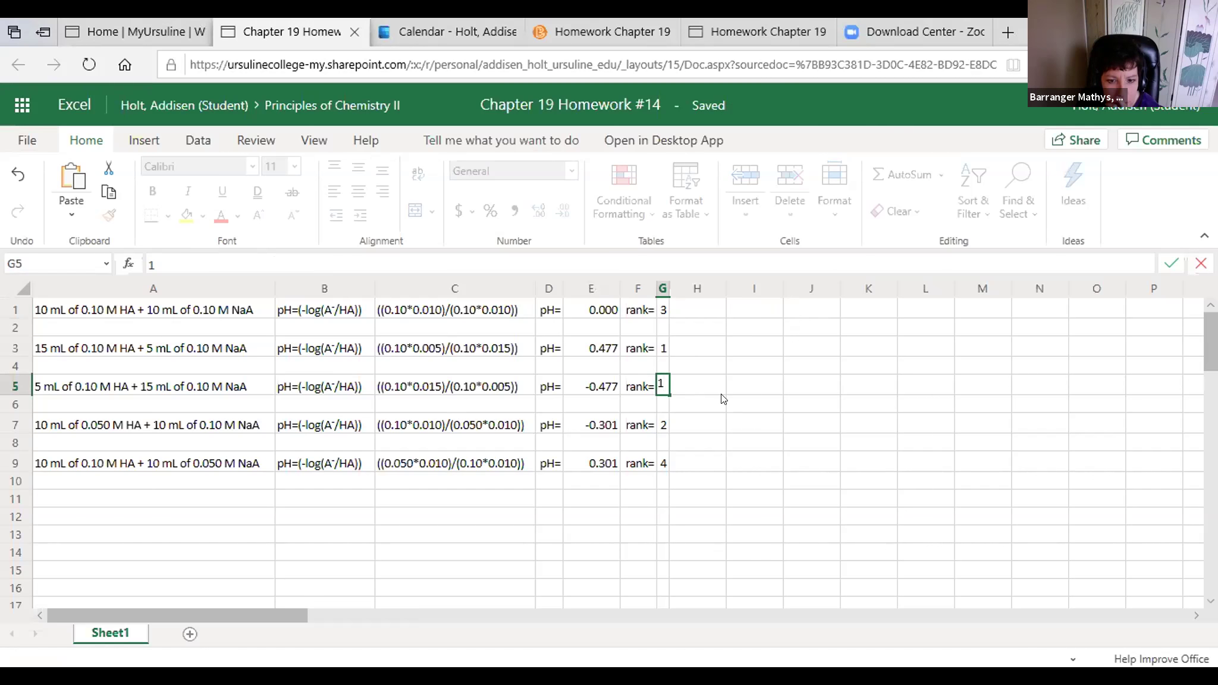
{"action": "key", "text": "Up"}
{"action": "key", "text": "Up"}
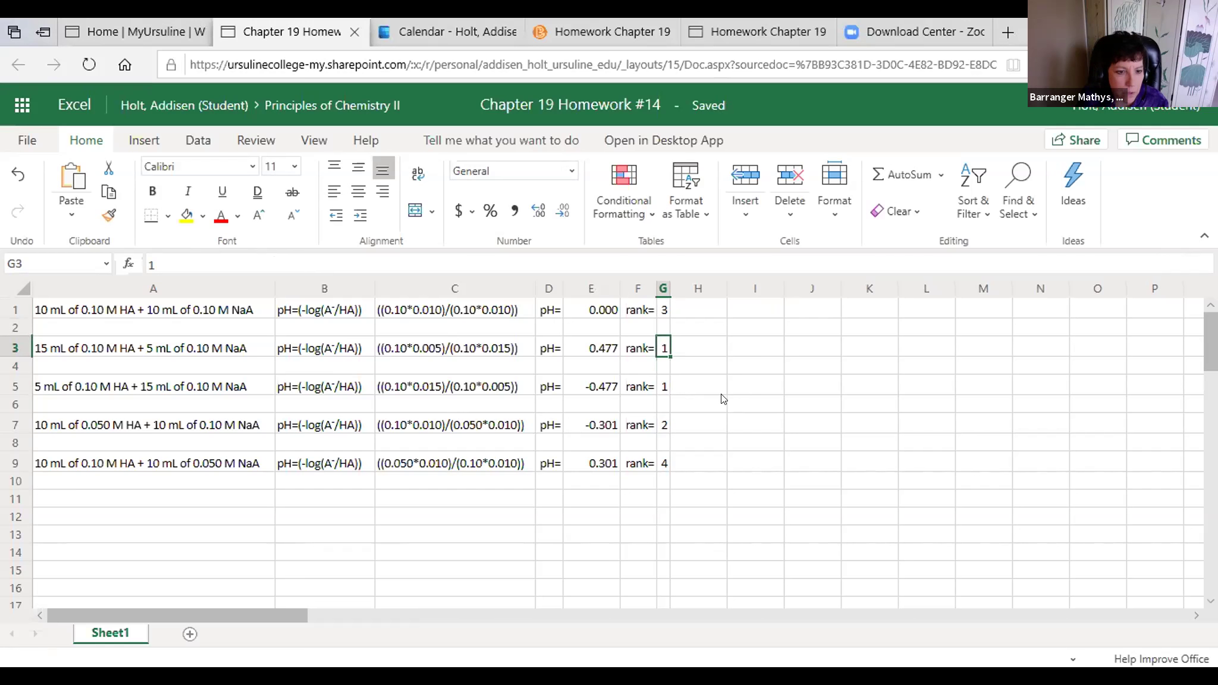
{"action": "type", "text": "5"}
{"action": "key", "text": "Return"}
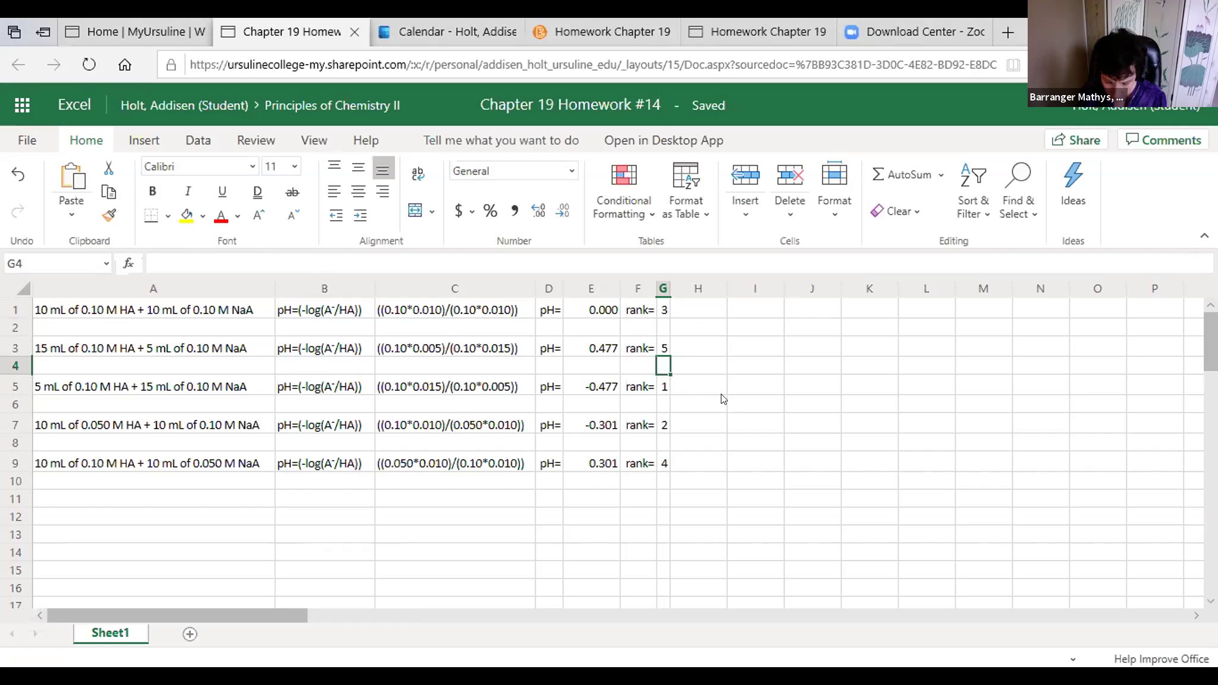
{"action": "key", "text": "Down"}
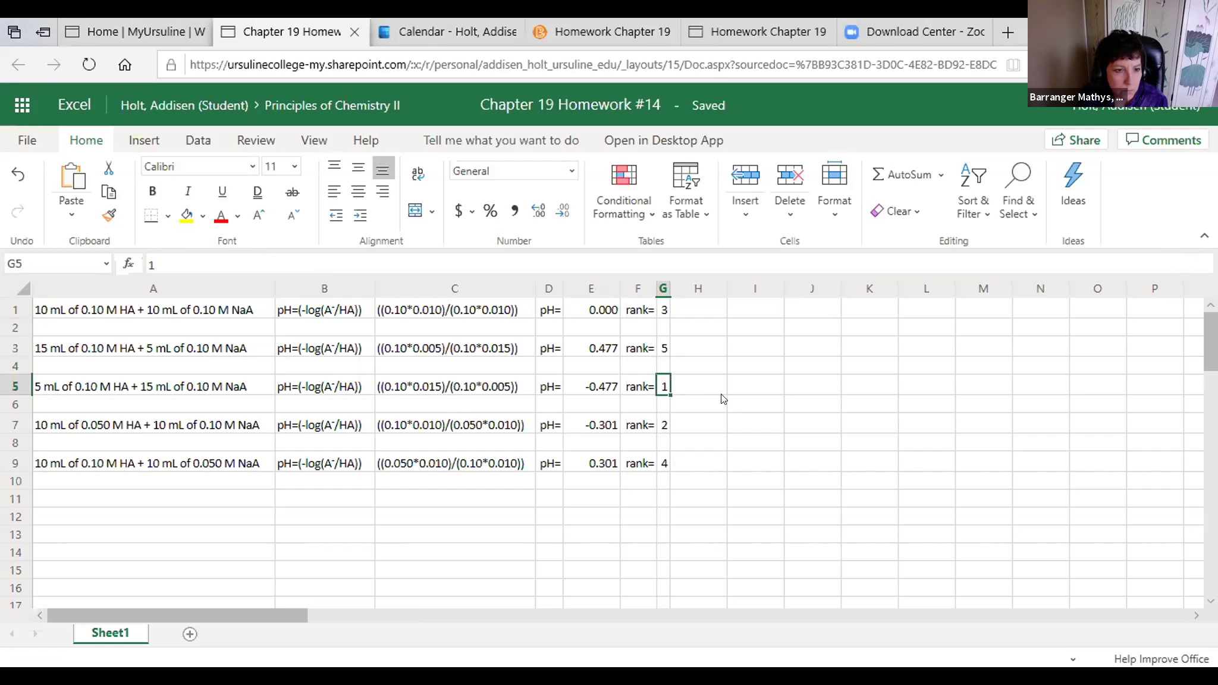
{"action": "key", "text": "Down"}
{"action": "key", "text": "Down"}
{"action": "key", "text": "Down"}
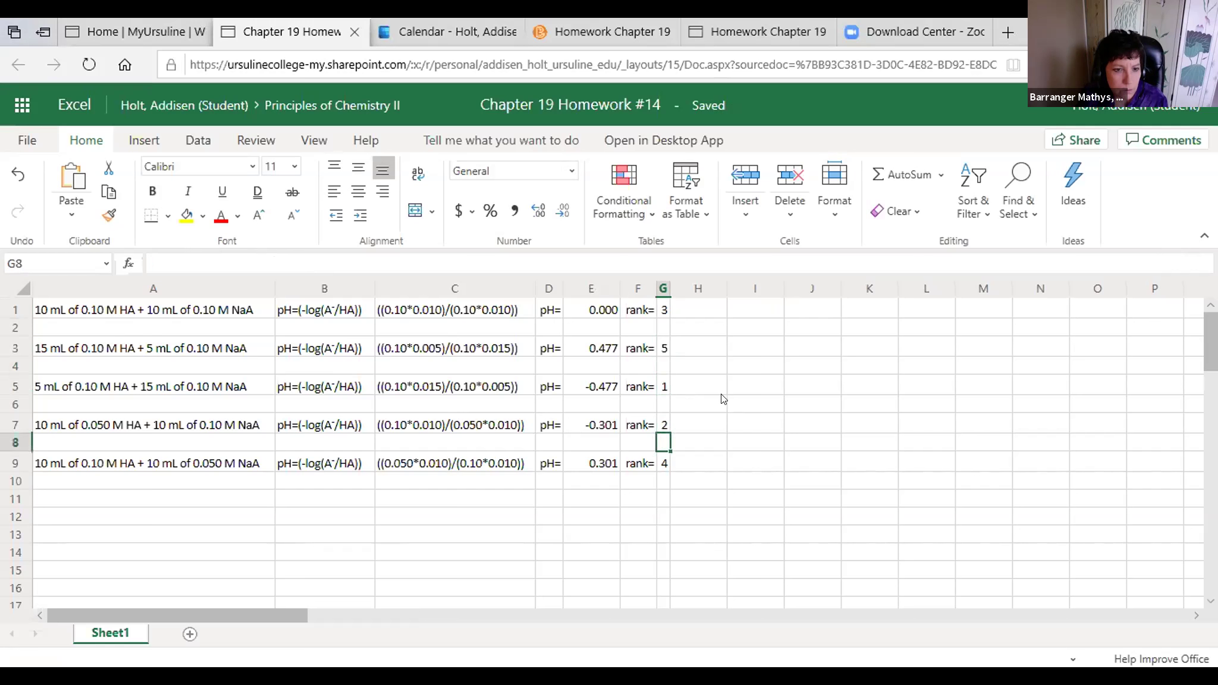
{"action": "key", "text": "Down"}
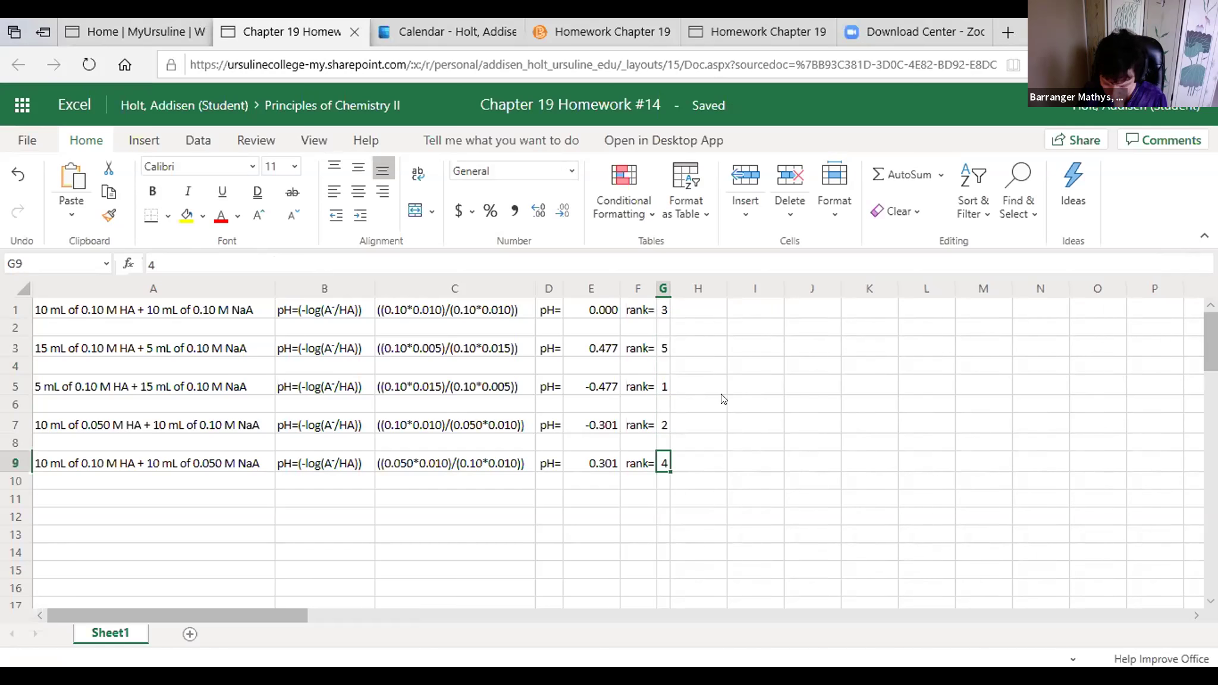
{"action": "left_click", "coordinate": [703, 345]}
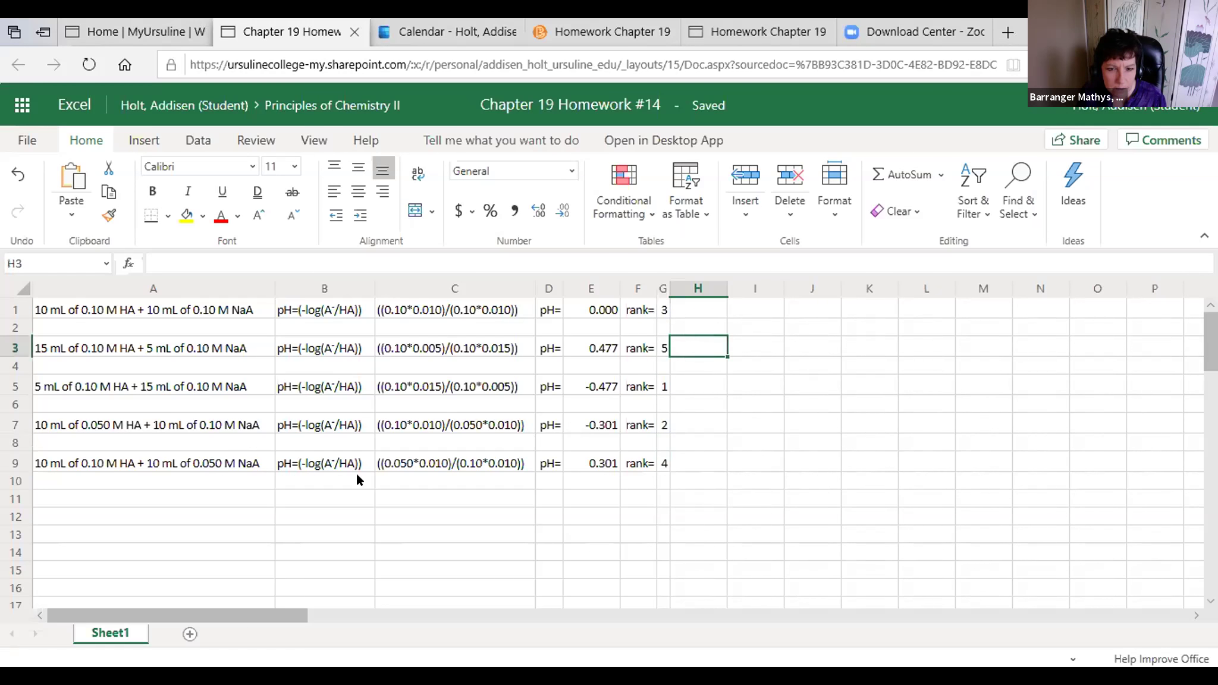
{"action": "left_click", "coordinate": [574, 311]}
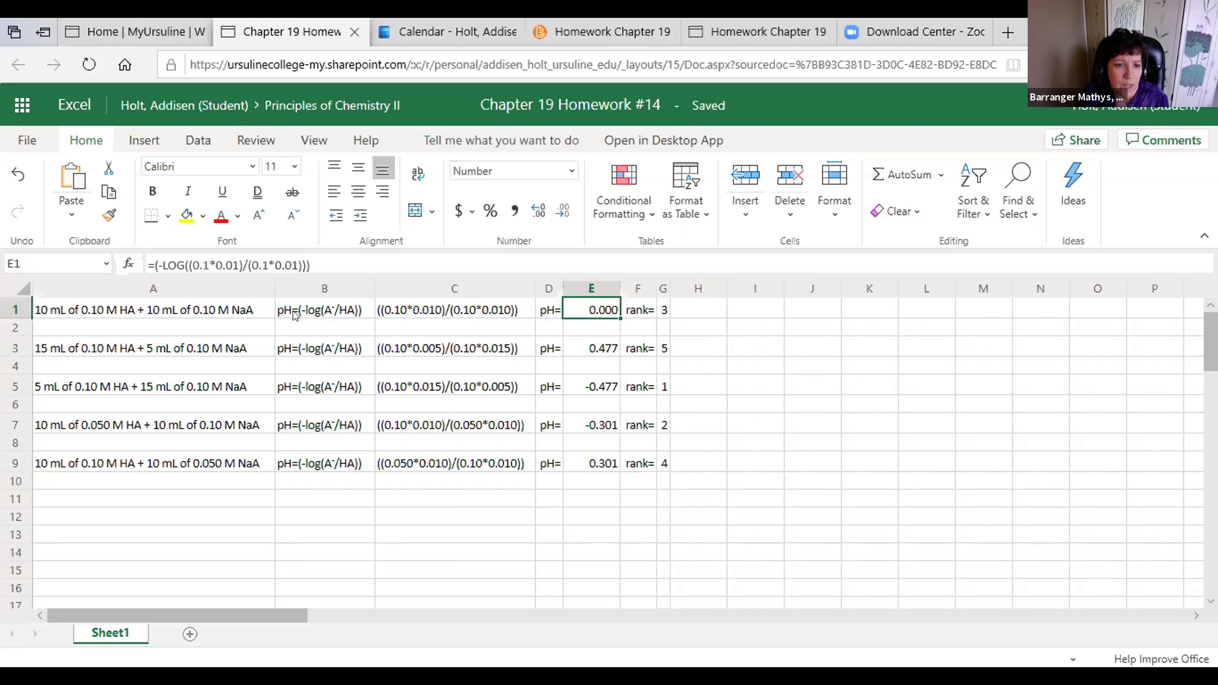
{"action": "left_click", "coordinate": [155, 267]}
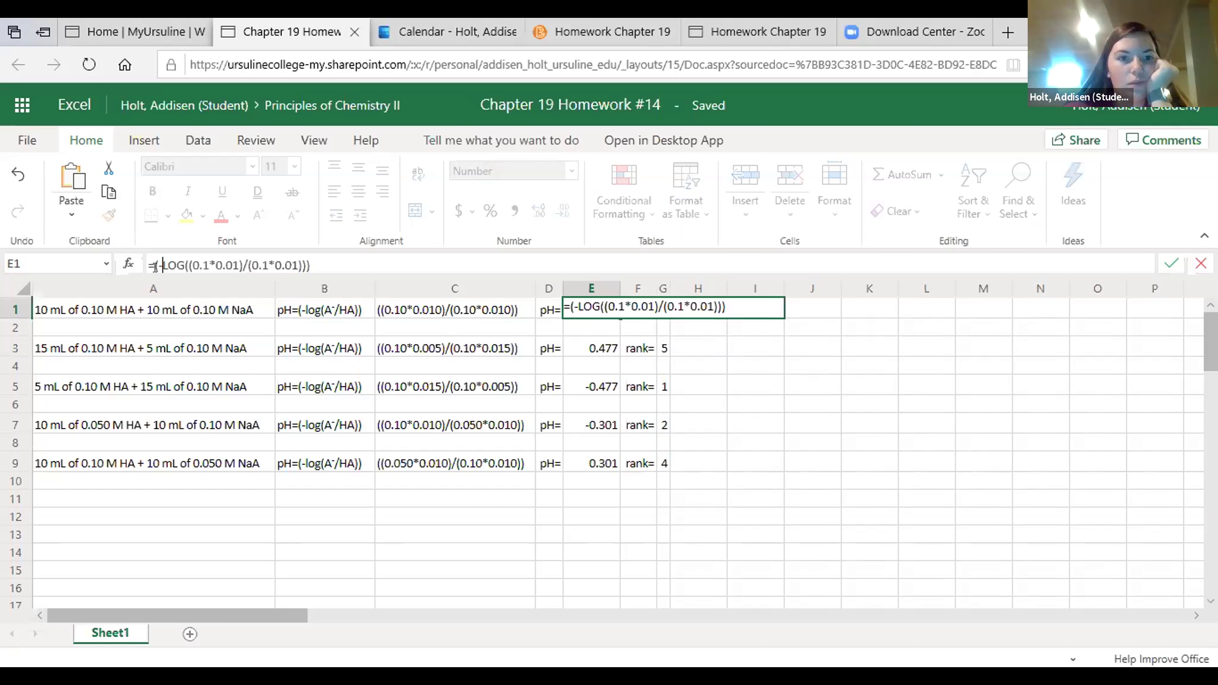
{"action": "key", "text": "Delete"}
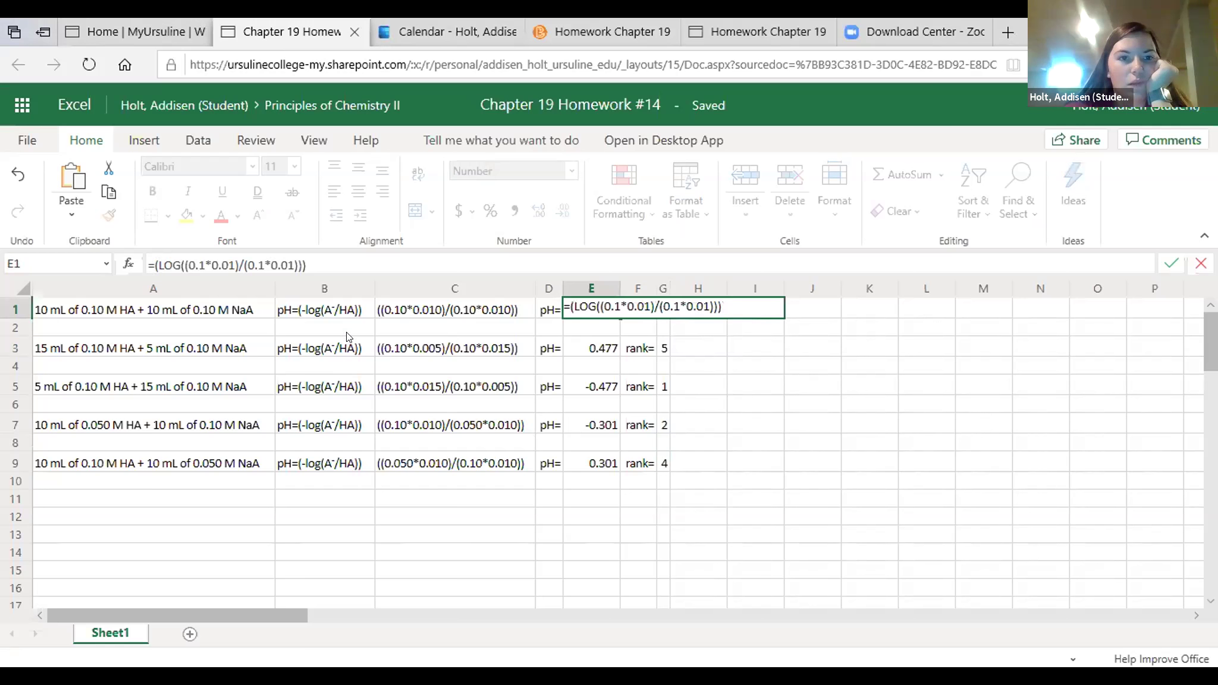
{"action": "left_click", "coordinate": [303, 312]}
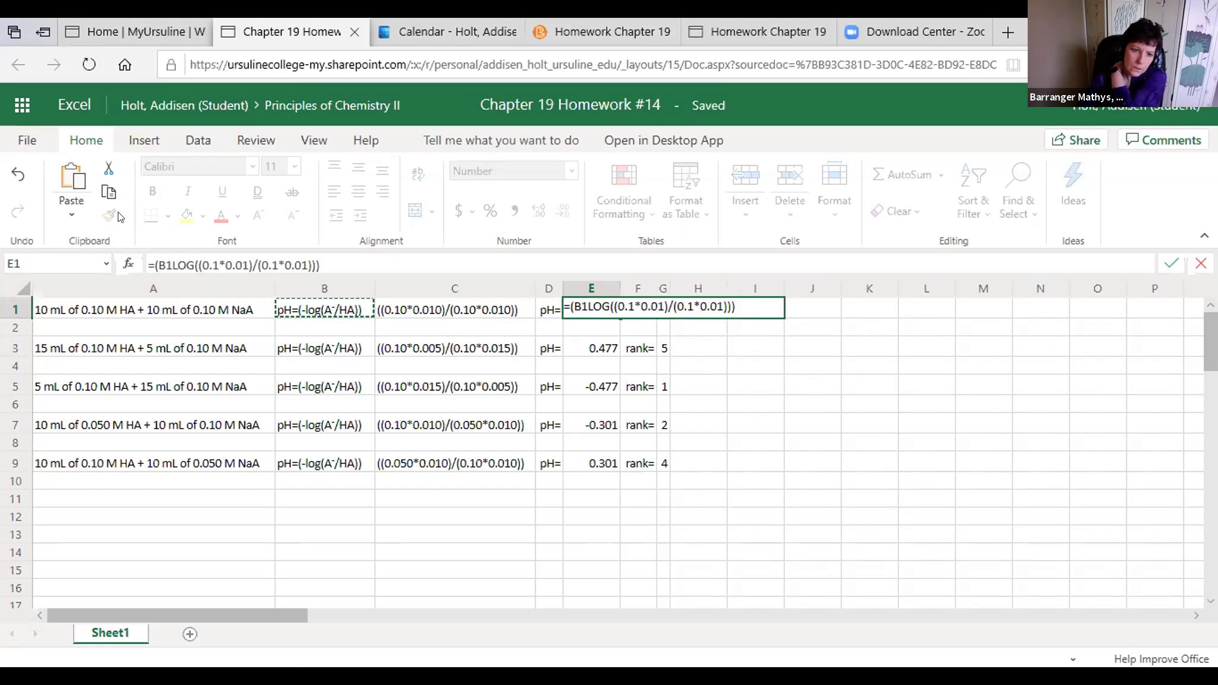
{"action": "key", "text": "Escape"}
Remove the minus sign from the pH formula in cell E1, making it =(LOG((0.1*0.01)/(0.1*0.01)))
{"action": "left_click", "coordinate": [154, 262]}
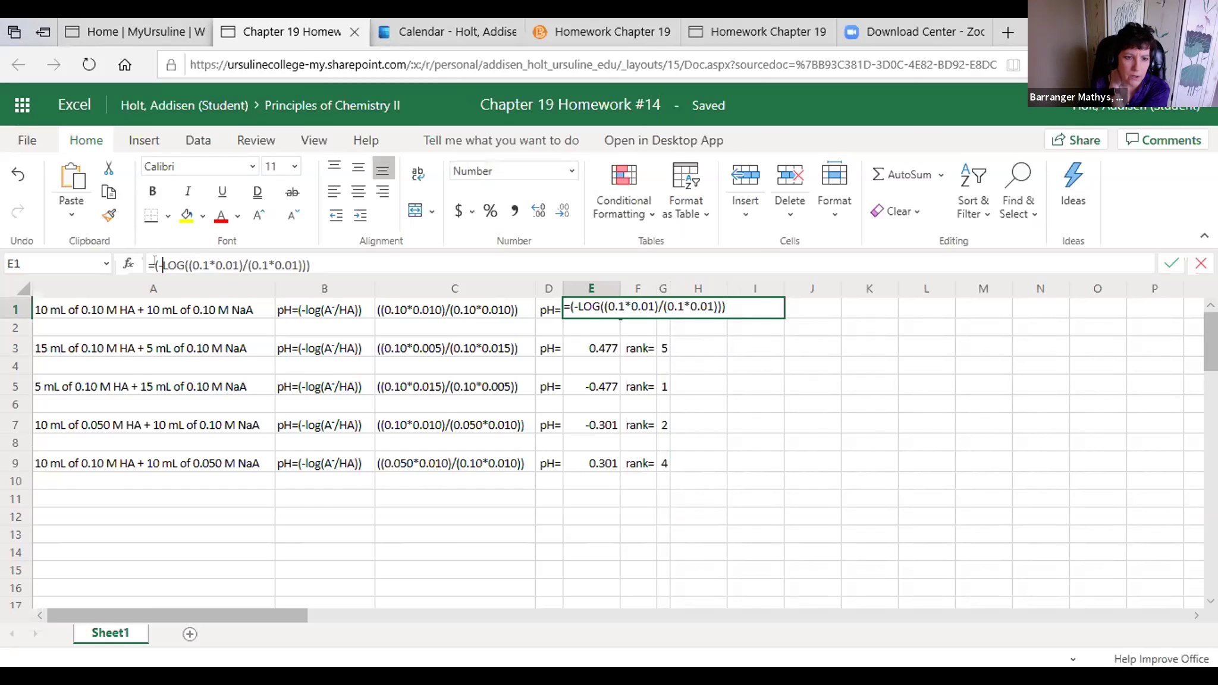
{"action": "key", "text": "Delete"}
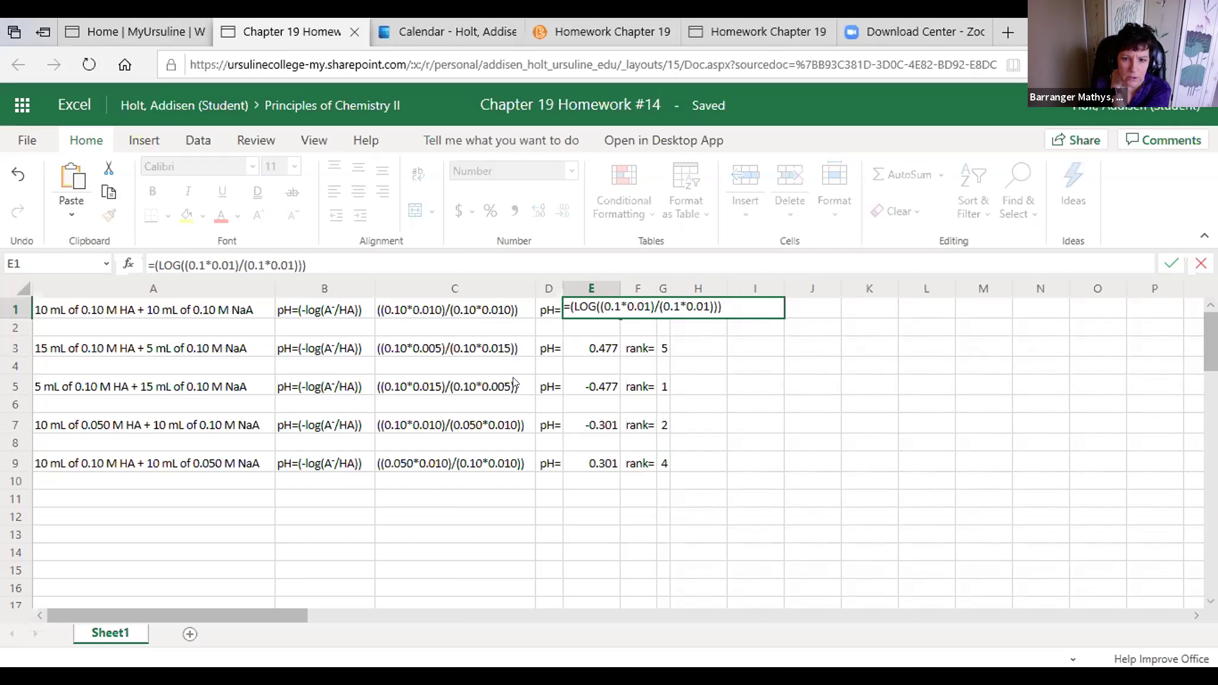
{"action": "key", "text": "Return"}
Remove the minus sign before LOG in the pH formulas of cells E3 and E5
{"action": "left_click", "coordinate": [569, 350]}
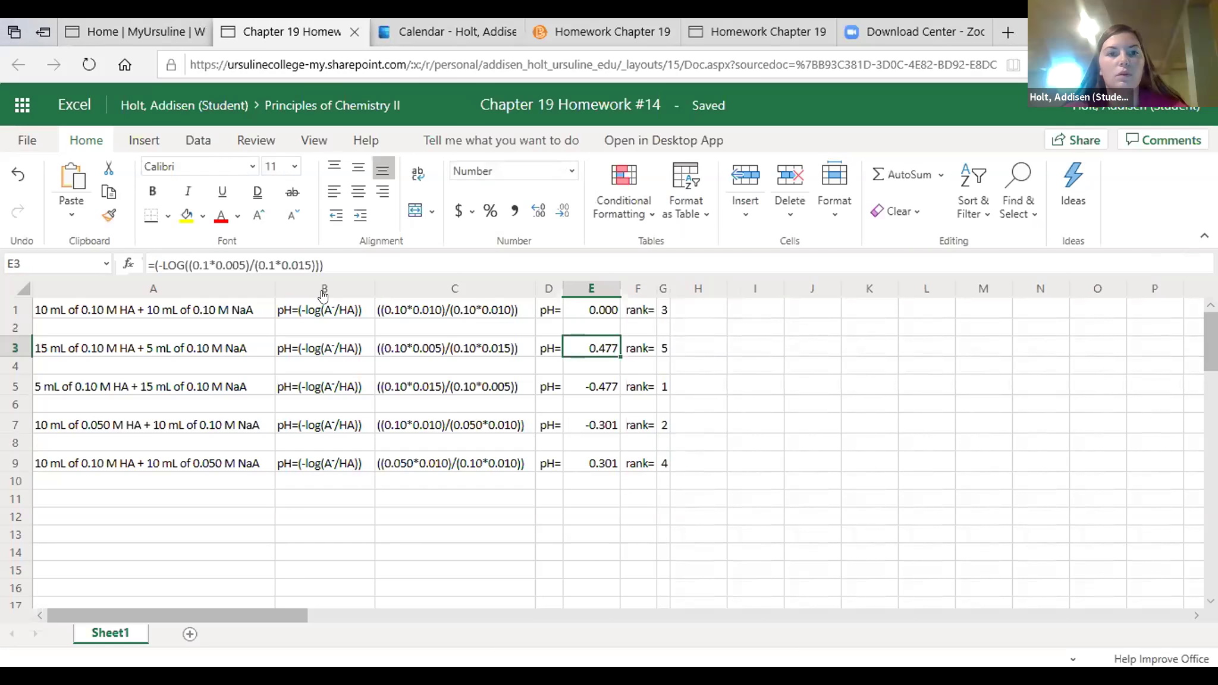
{"action": "left_click", "coordinate": [172, 268]}
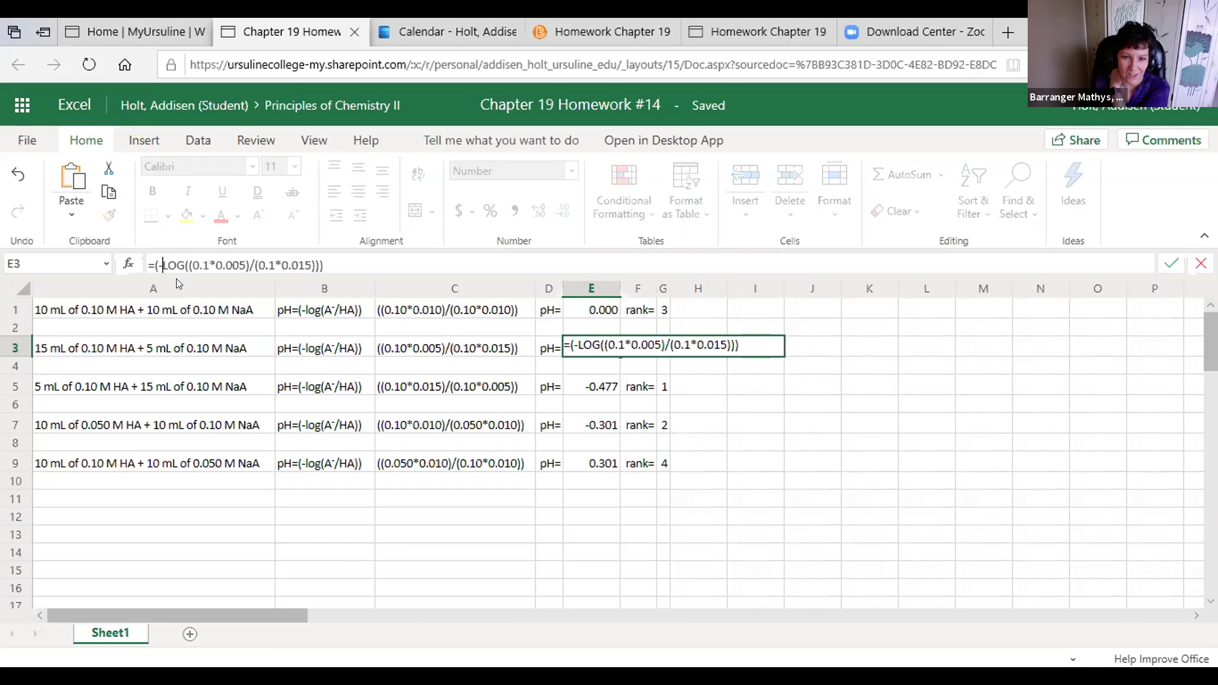
{"action": "key", "text": "Return"}
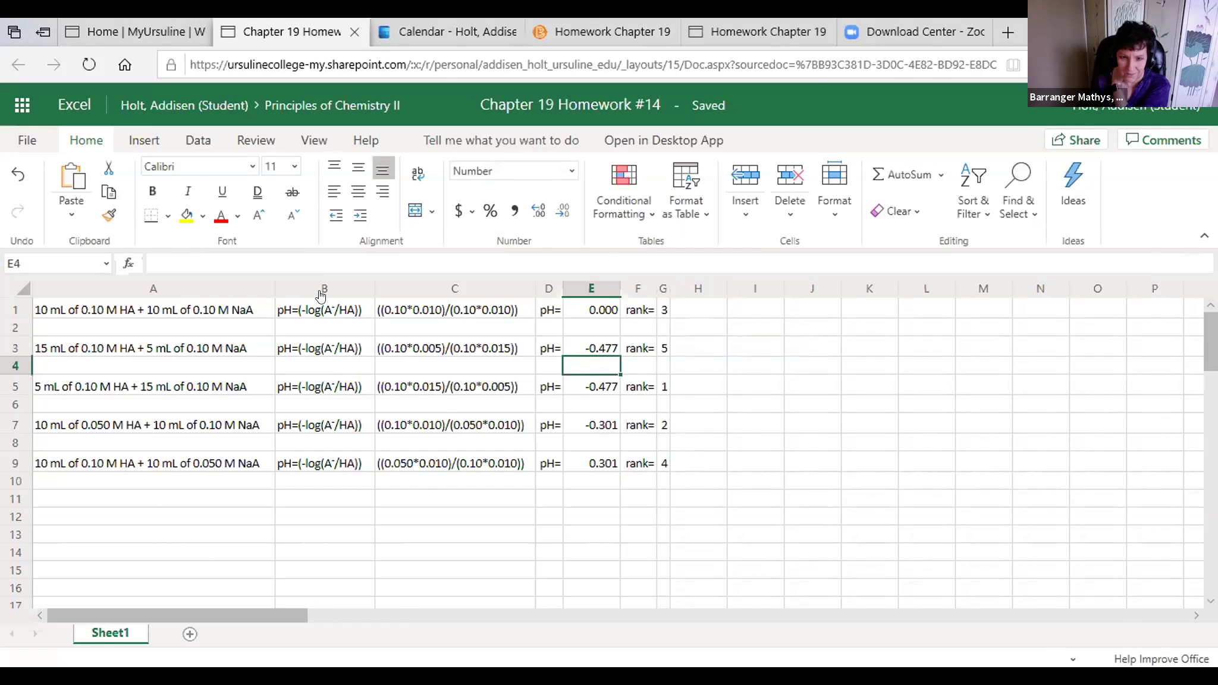
{"action": "key", "text": "Down"}
{"action": "left_click", "coordinate": [167, 266]}
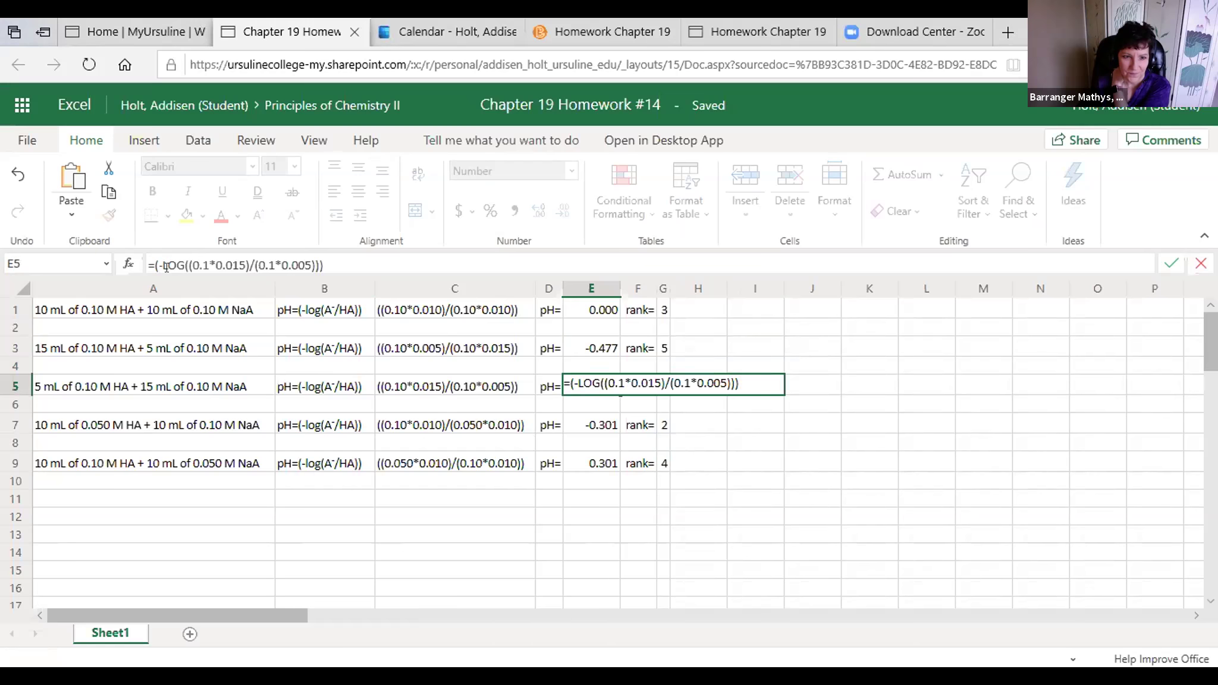
{"action": "key", "text": "BackSpace"}
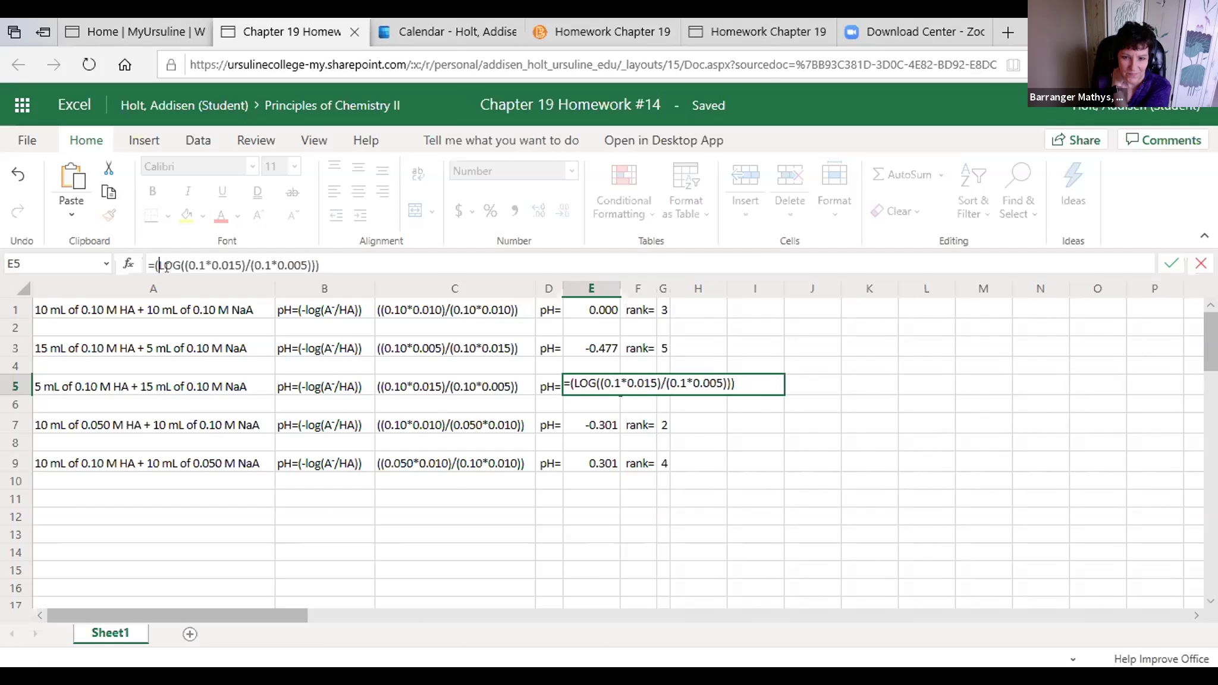
{"action": "key", "text": "Return"}
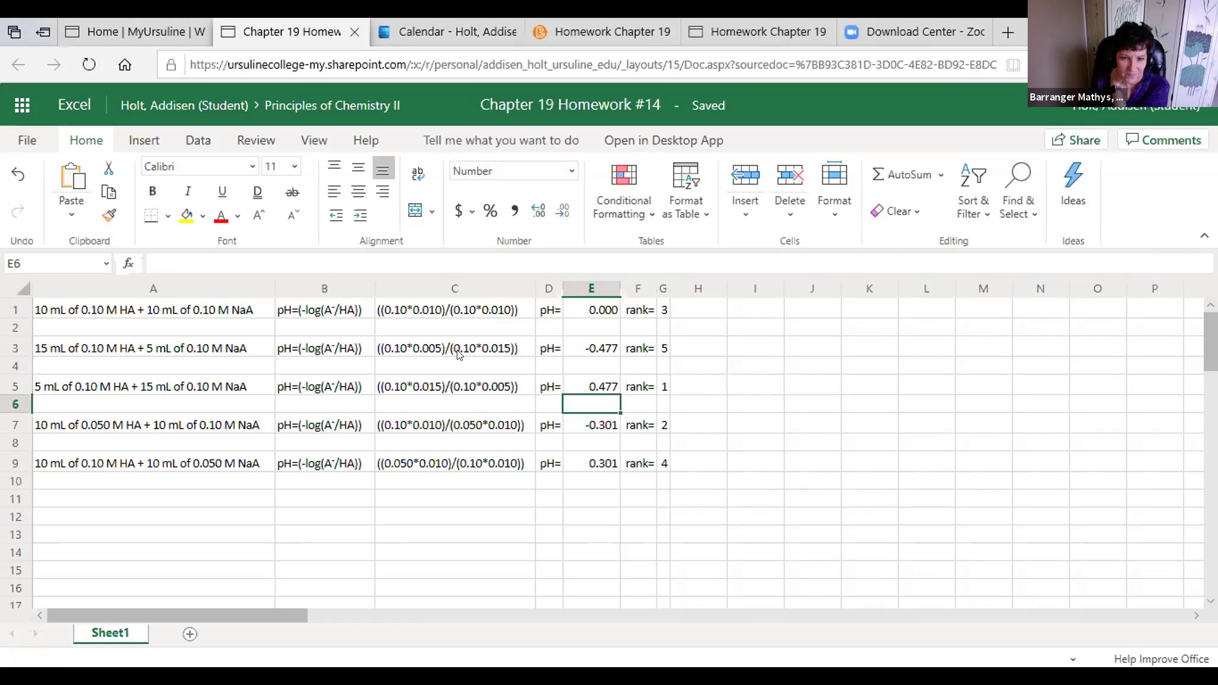
Remove the minus sign before LOG in the pH formulas of cells E7 and E9
{"action": "key", "text": "Down"}
{"action": "left_click", "coordinate": [162, 262]}
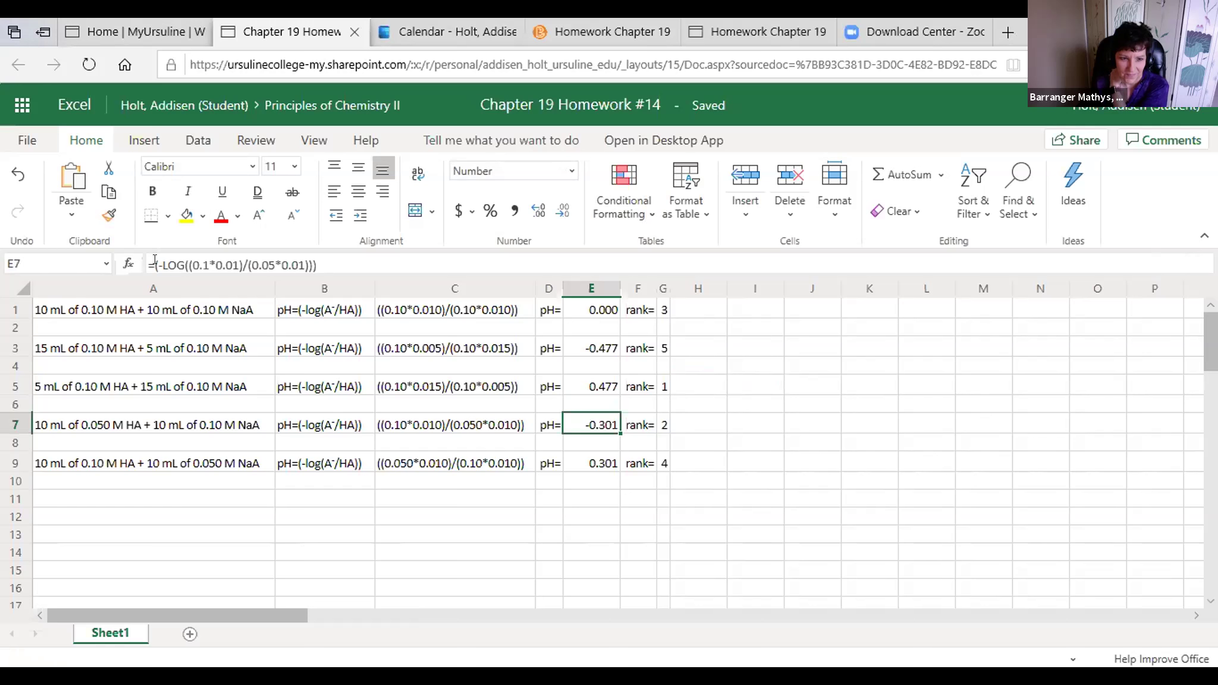
{"action": "key", "text": "BackSpace"}
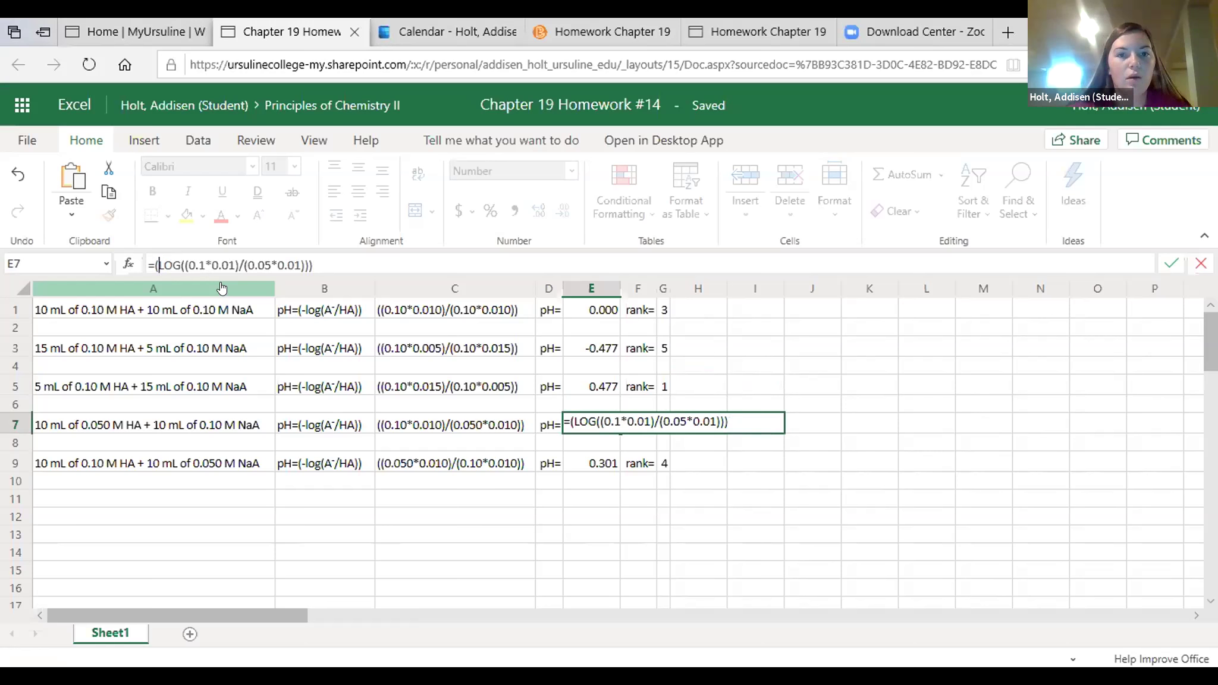
{"action": "key", "text": "Return"}
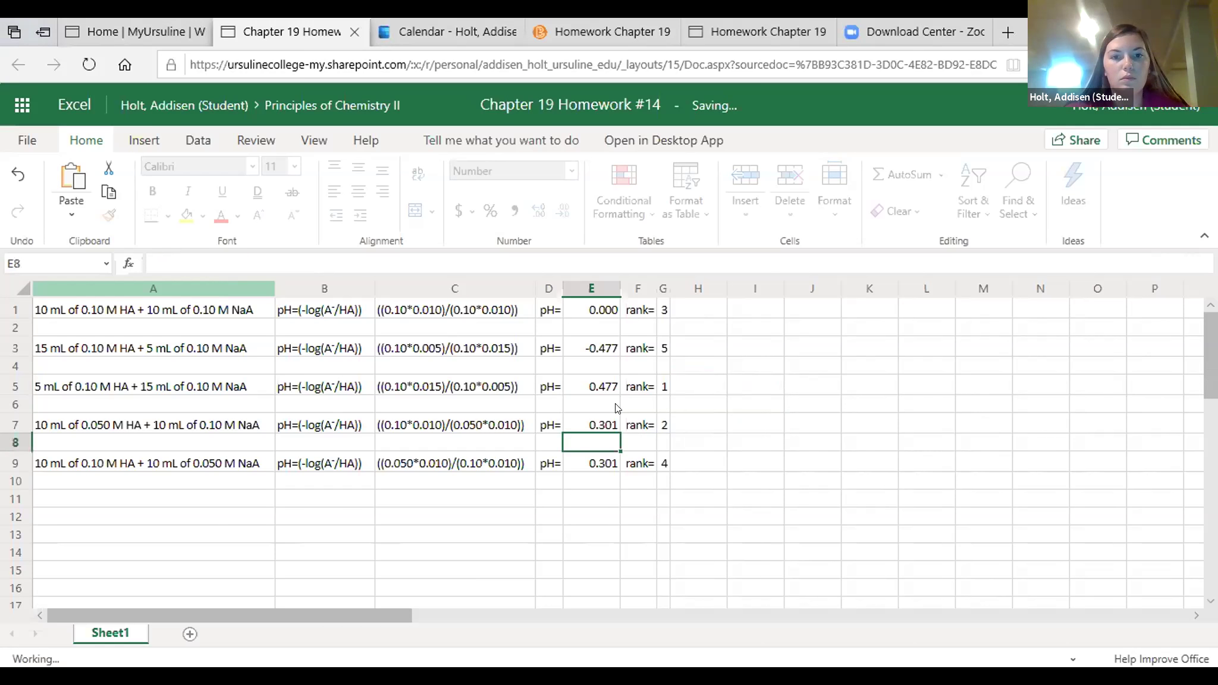
{"action": "left_click", "coordinate": [597, 461]}
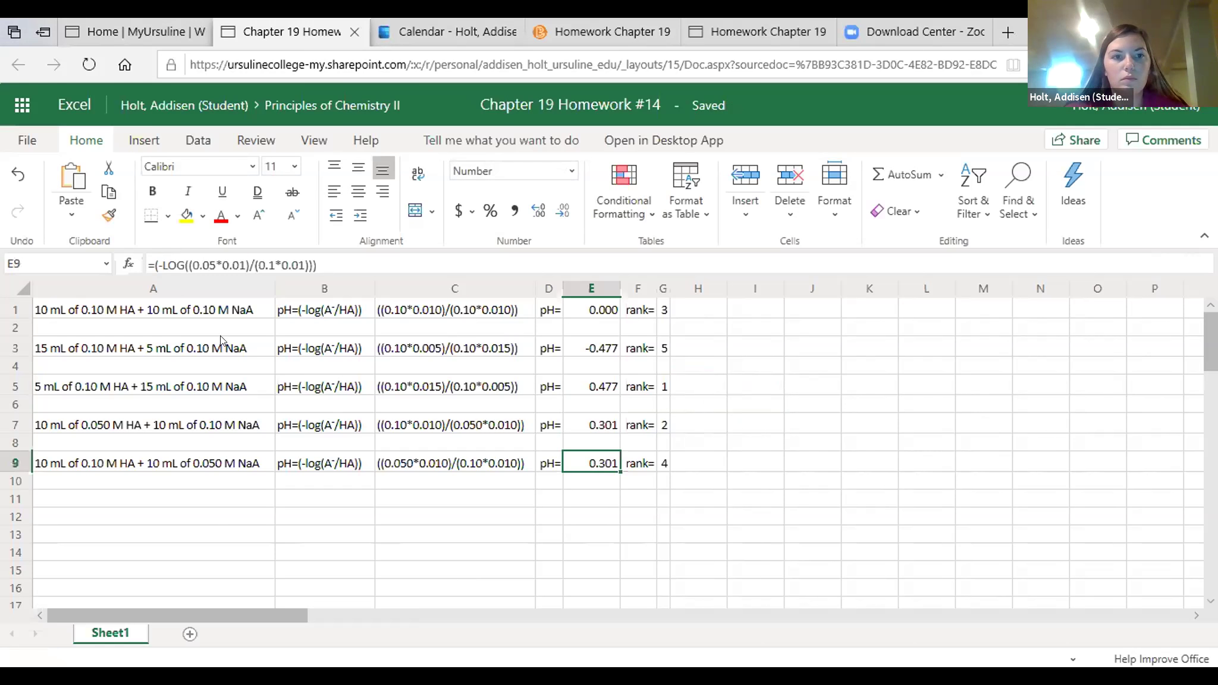
{"action": "left_click", "coordinate": [154, 264]}
{"action": "key", "text": "BackSpace"}
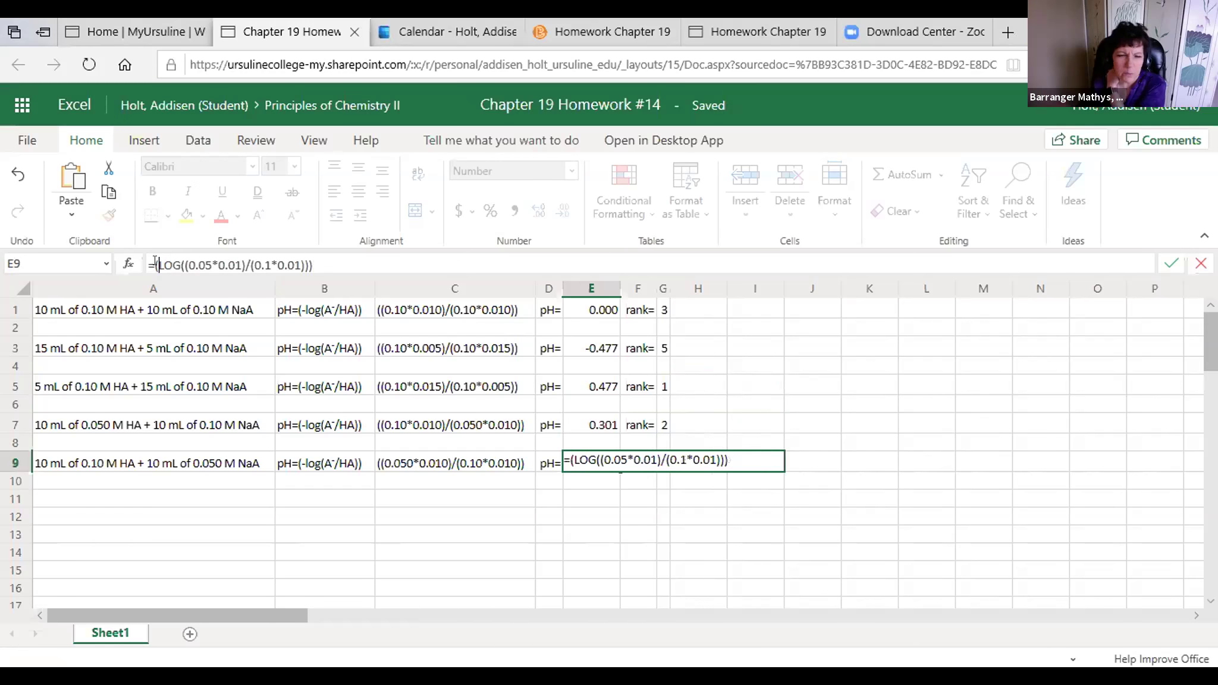
{"action": "key", "text": "Return"}
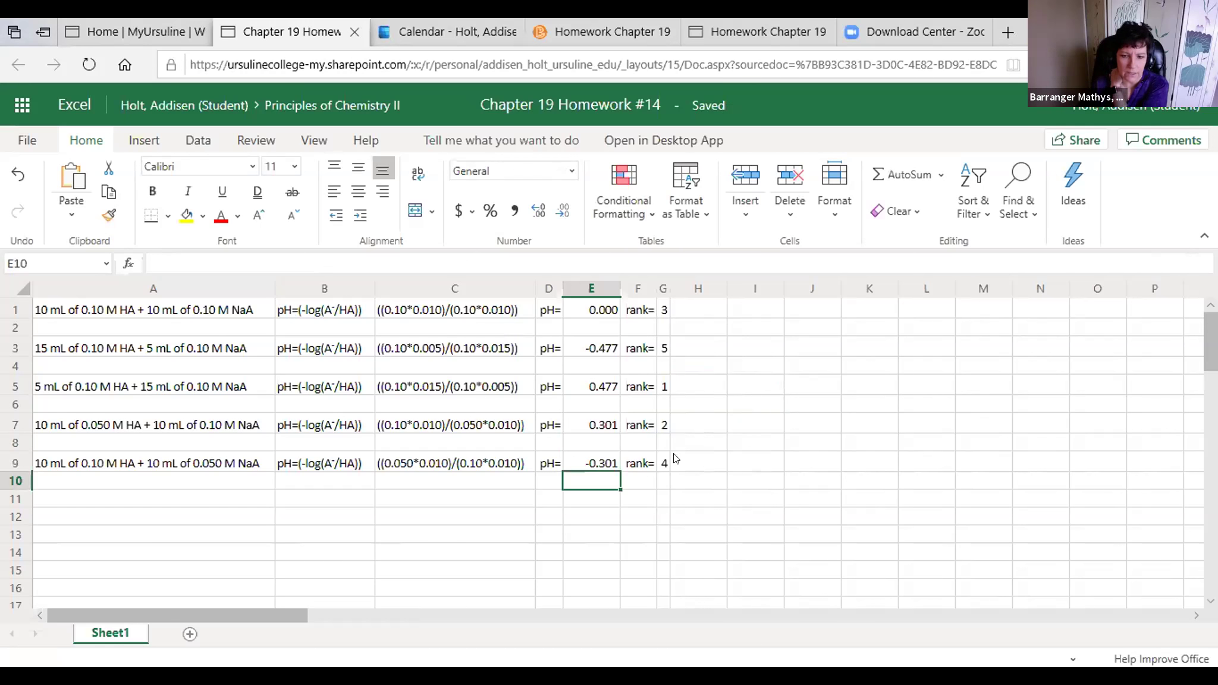
Set the ranks to 5 in cell G5, 1 in G3, 4 in G7 and 2 in G9
{"action": "left_click", "coordinate": [661, 388]}
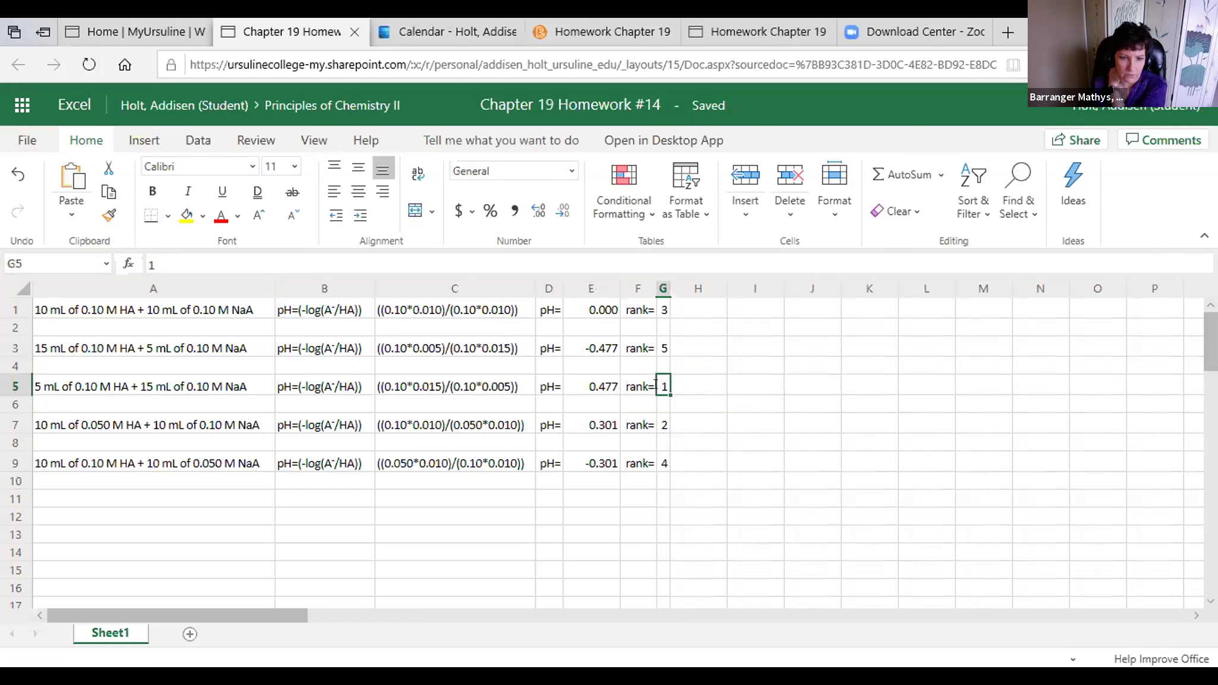
{"action": "type", "text": "5"}
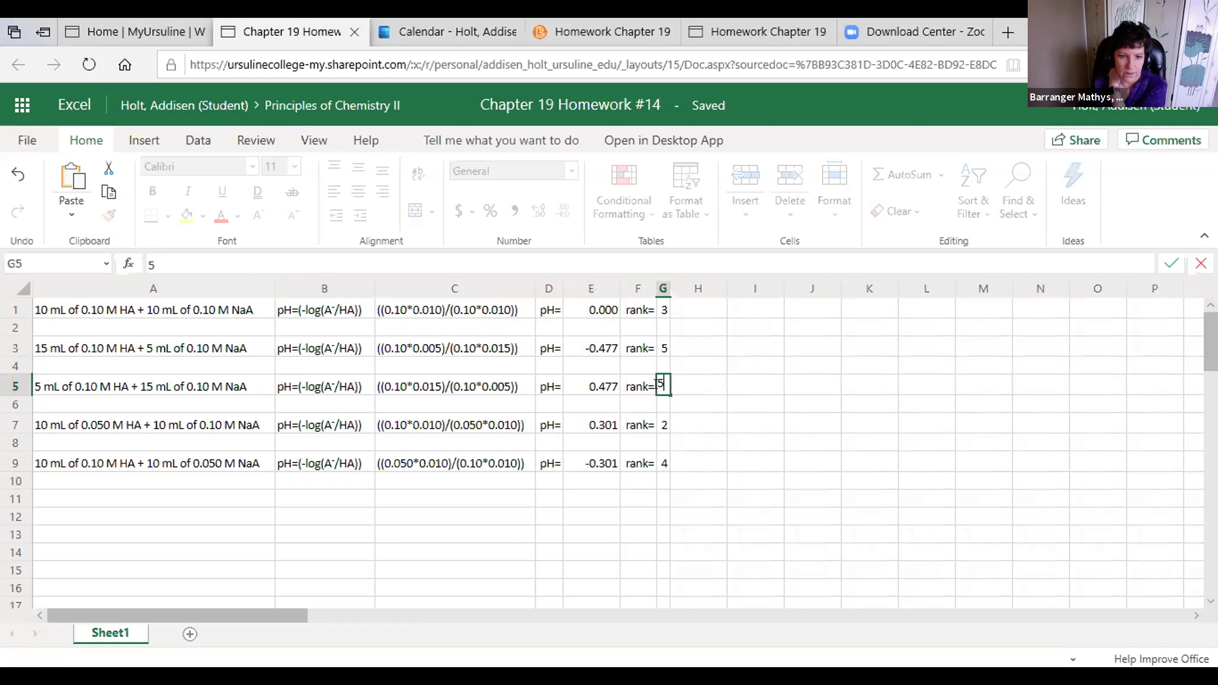
{"action": "left_click", "coordinate": [662, 349]}
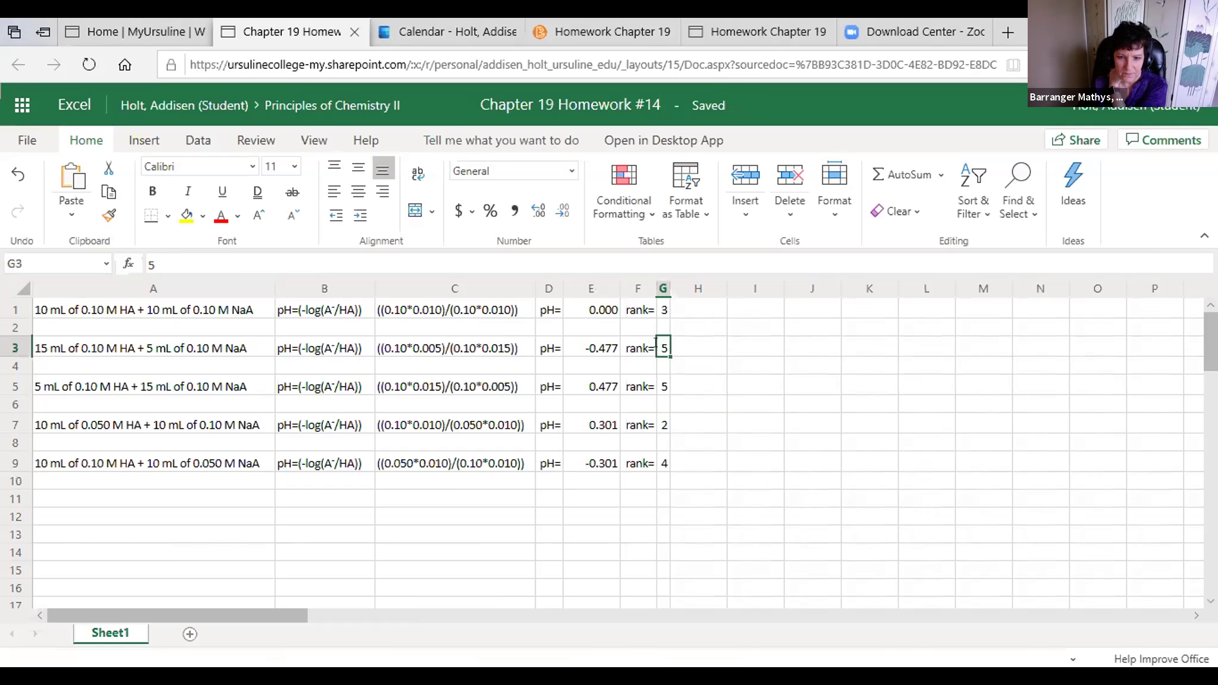
{"action": "type", "text": "1"}
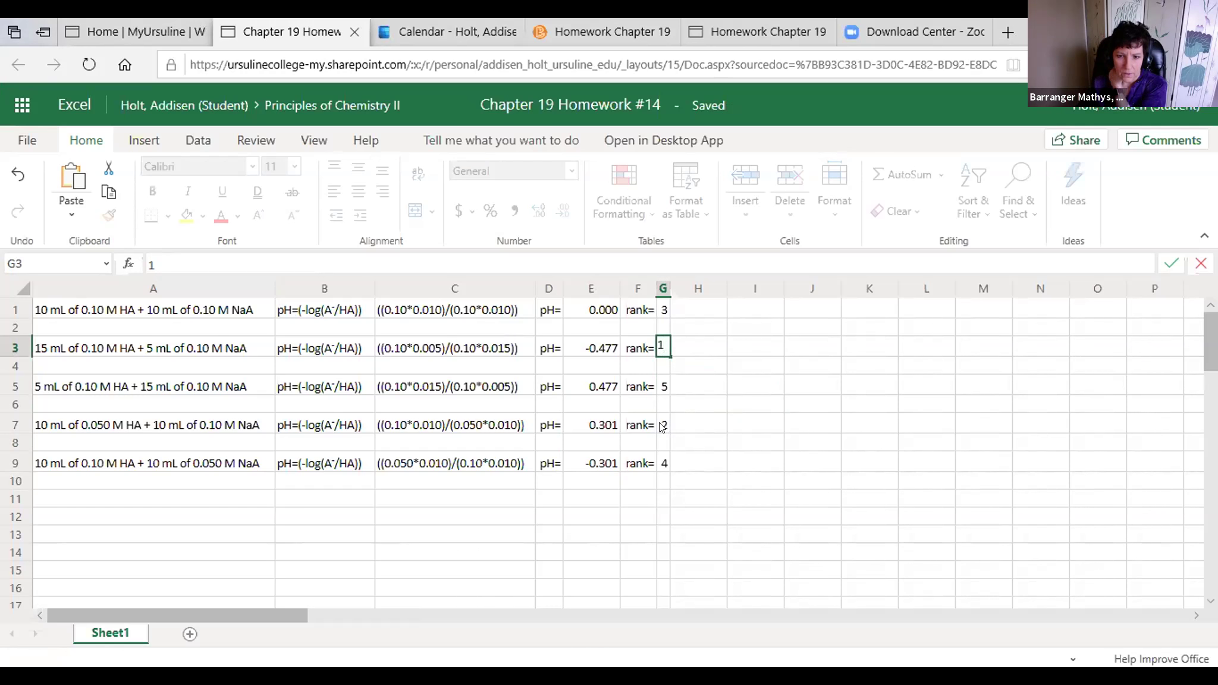
{"action": "left_click", "coordinate": [662, 426]}
{"action": "type", "text": "4"}
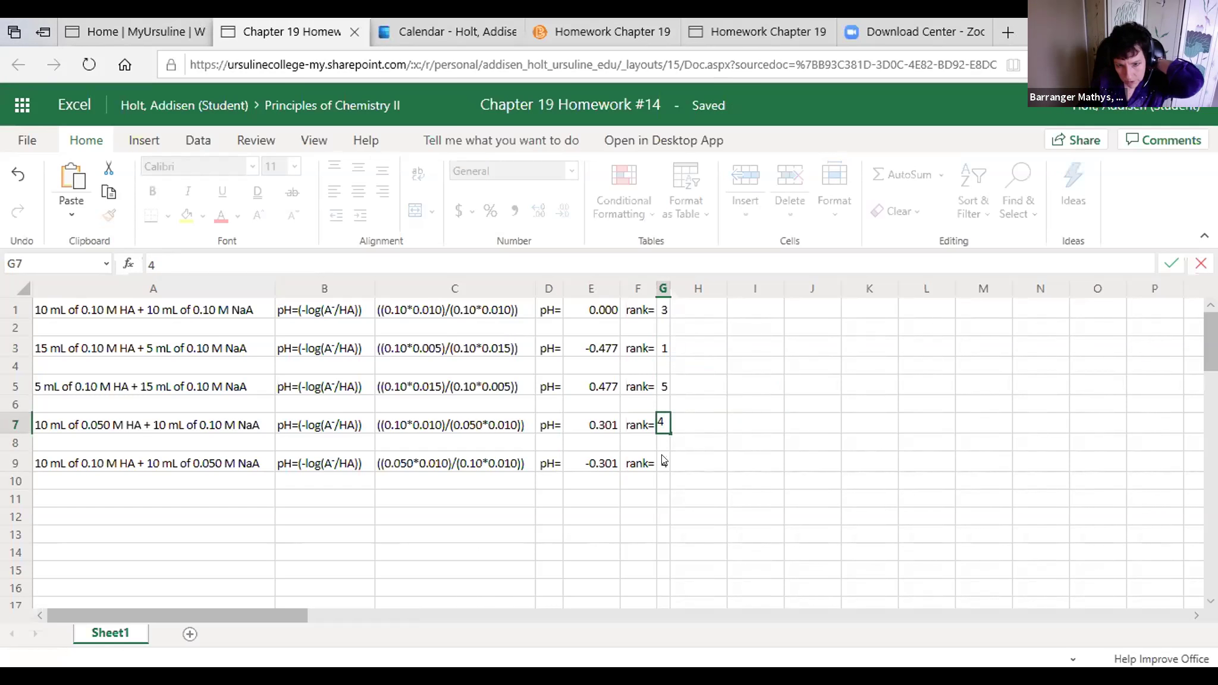
{"action": "left_click", "coordinate": [664, 462]}
{"action": "type", "text": "2"}
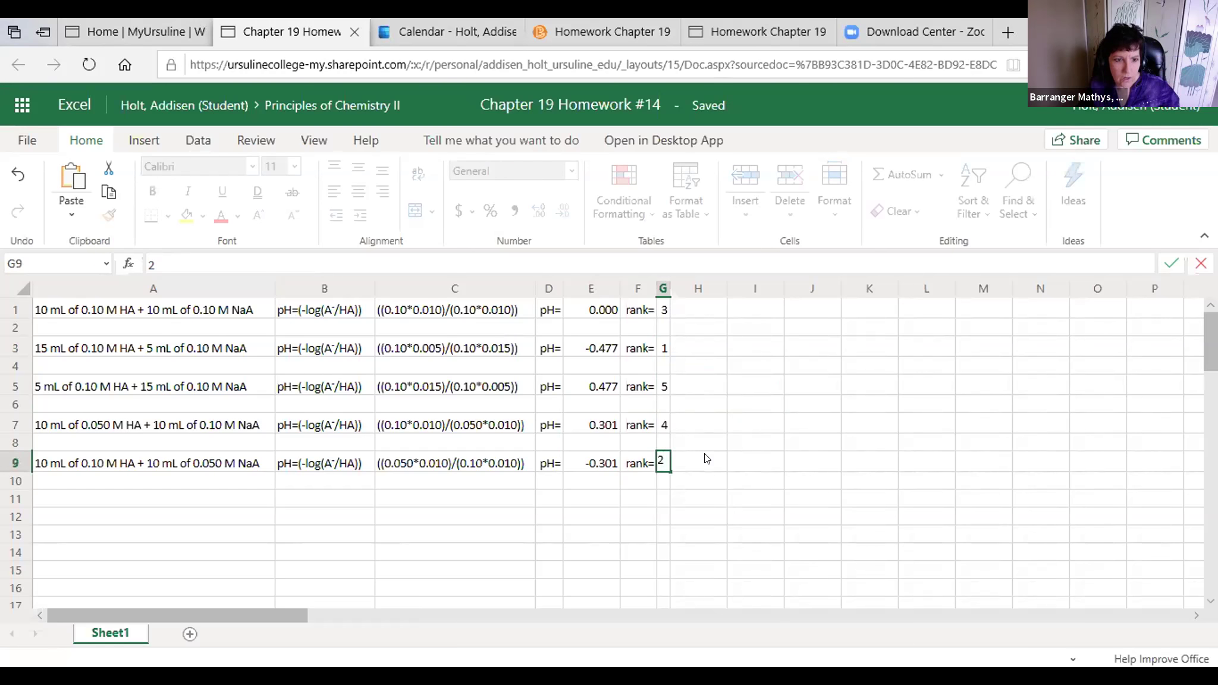
{"action": "left_click", "coordinate": [707, 458]}
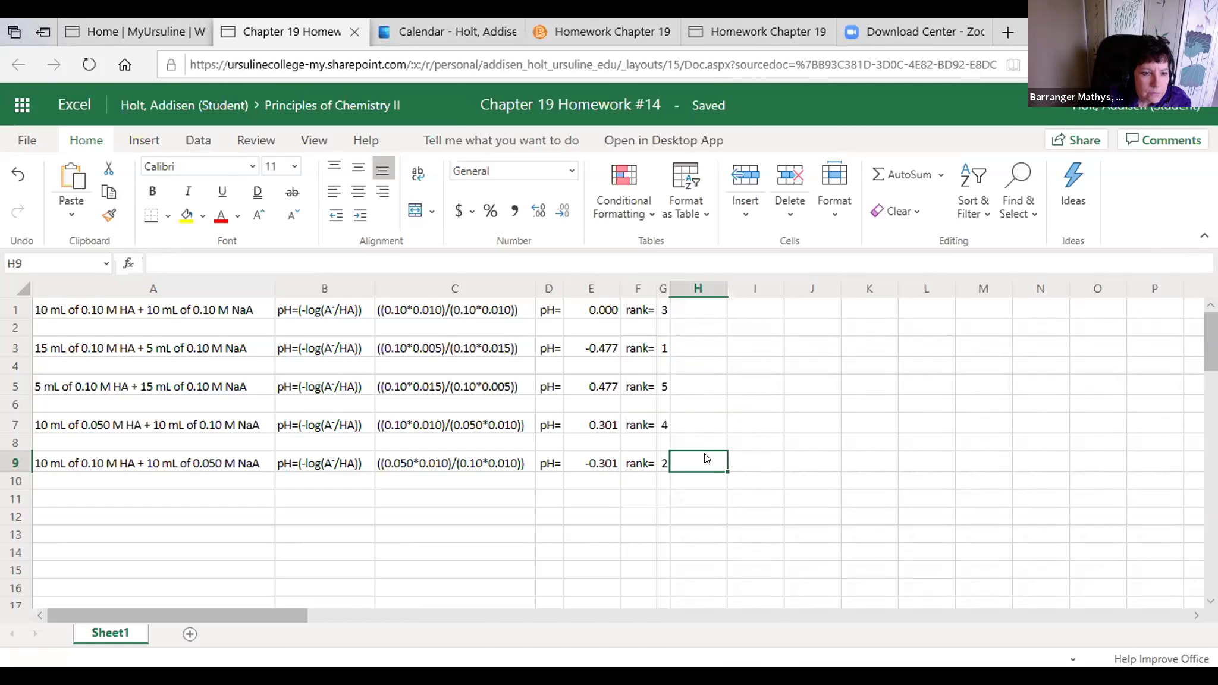